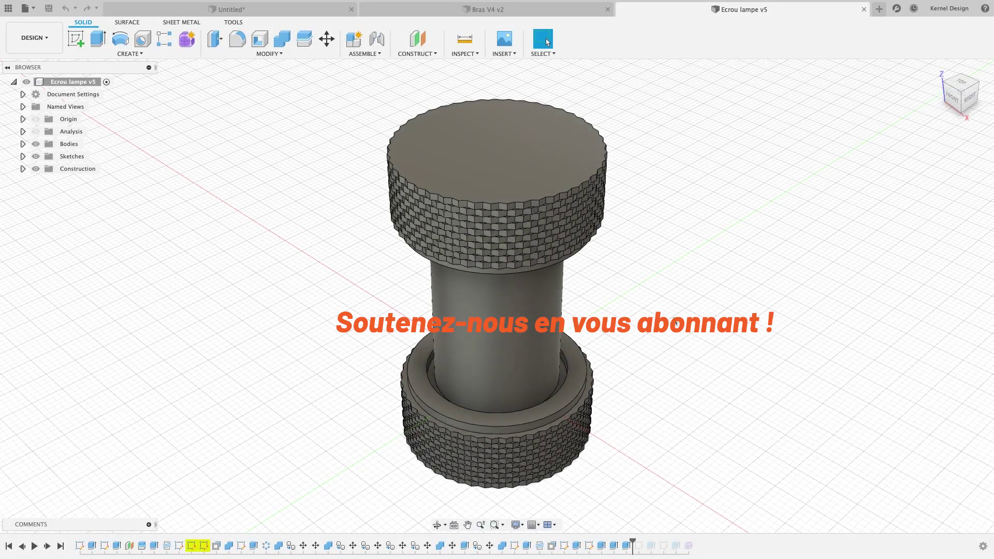
# Step: Review the Bras V4 v2 arm and Ecrou lampe v5 nut designs, turning the arm joint to 35°
pyautogui.click(438, 8)
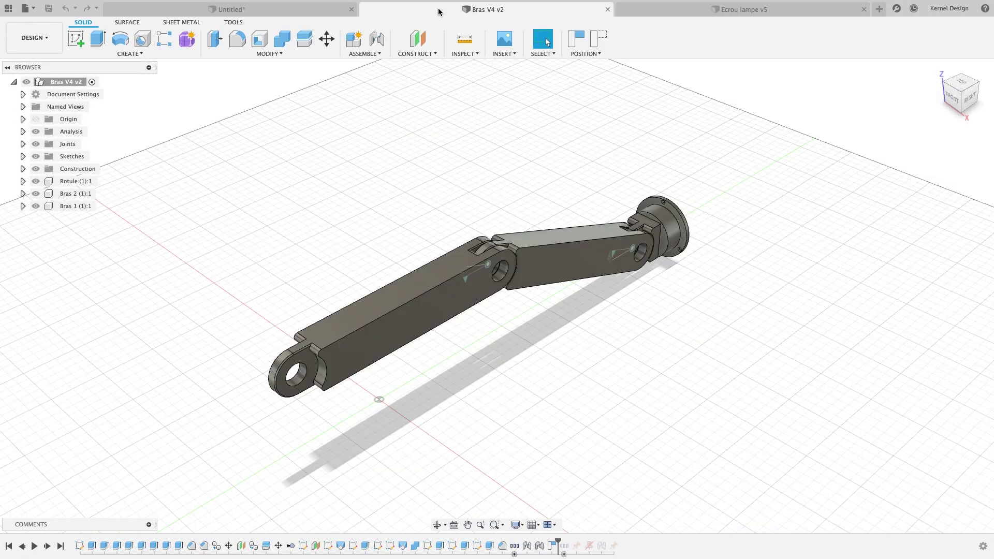
pyautogui.keyDown('shift'); pyautogui.moveTo(589, 278); pyautogui.dragTo(523, 288, button='middle'); pyautogui.keyUp('shift')
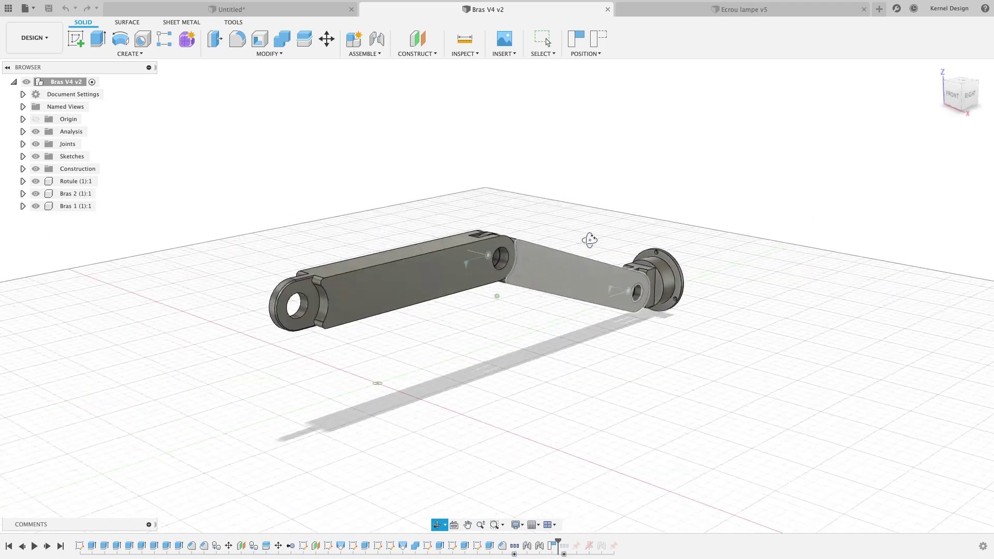
pyautogui.click(470, 263)
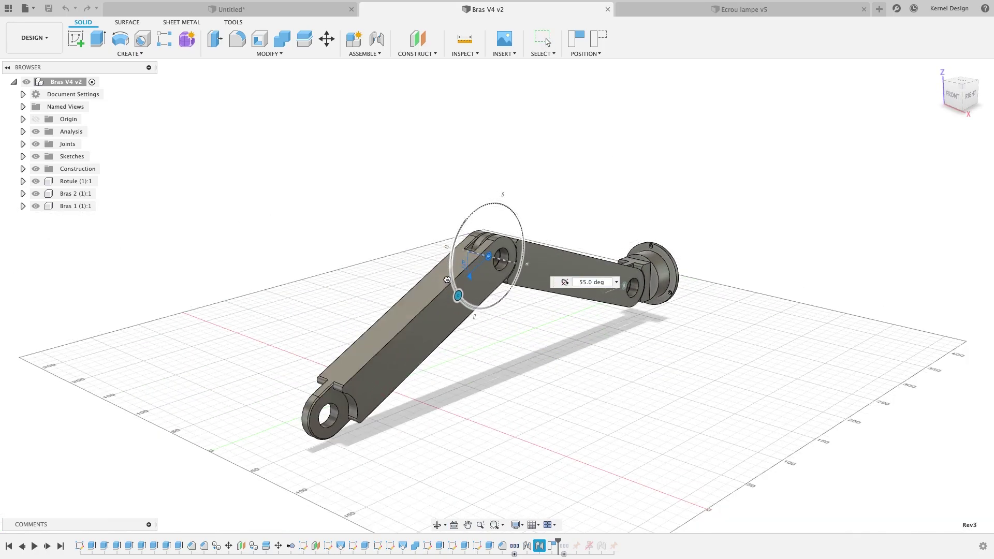
pyautogui.moveTo(444, 277); pyautogui.dragTo(495, 297)
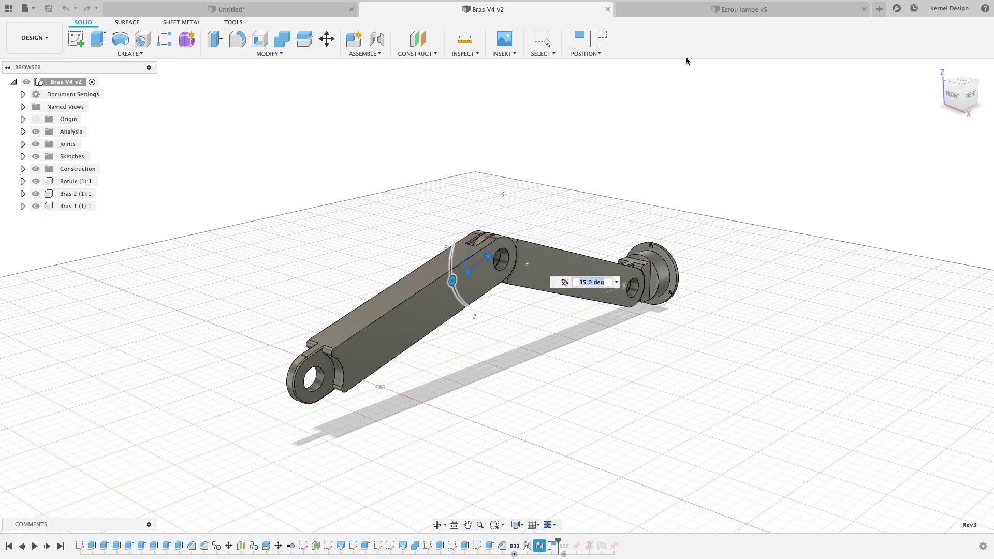
pyautogui.click(669, 10)
pyautogui.moveTo(582, 251)
pyautogui.keyDown('shift'); pyautogui.mouseDown(button='middle')
pyautogui.moveTo(639, 237)
pyautogui.moveTo(624, 209)
pyautogui.moveTo(631, 249)
pyautogui.mouseUp(button='middle'); pyautogui.keyUp('shift')
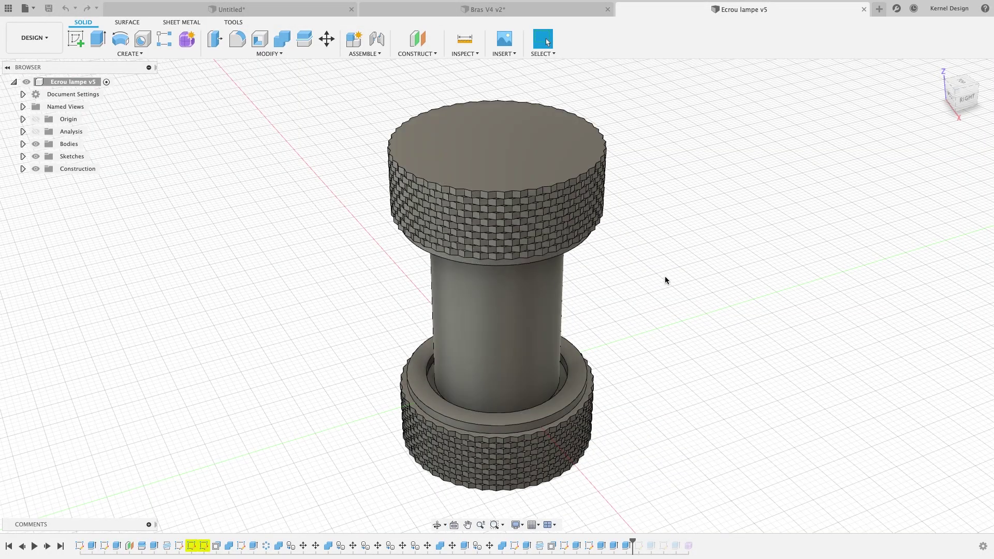
# Step: Close Ecrou lampe v5 and Bras V4 v2, discarding the arm's unsaved changes
pyautogui.click(864, 9)
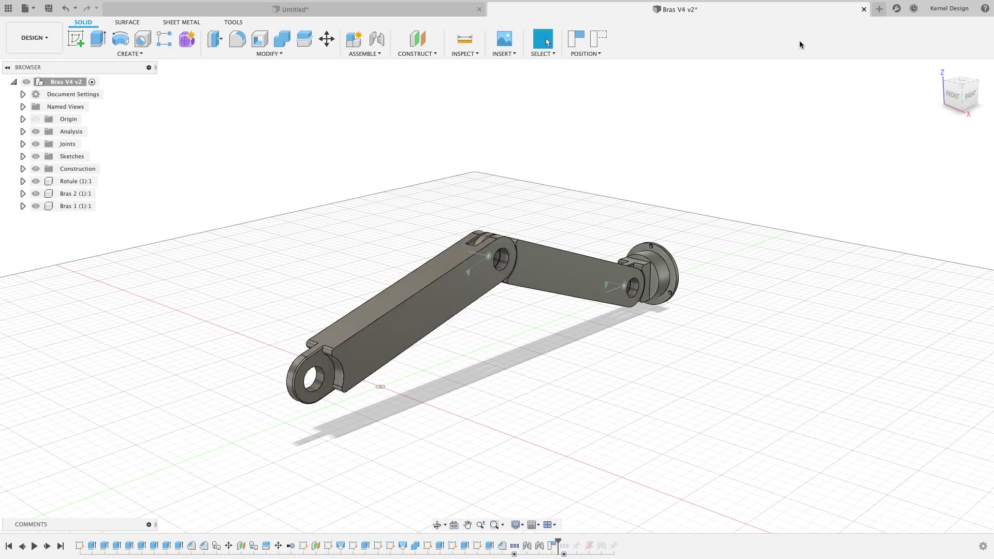
pyautogui.click(863, 10)
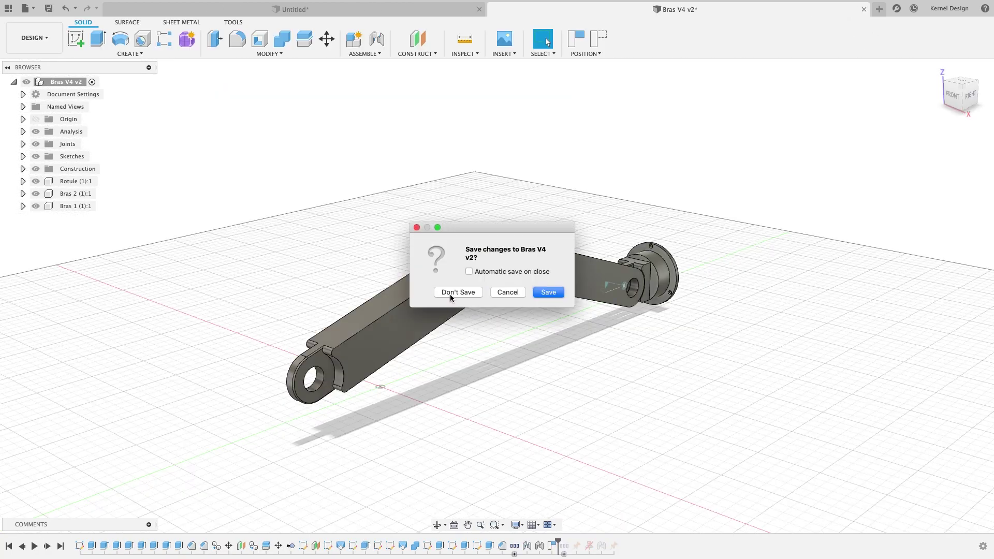
pyautogui.click(451, 293)
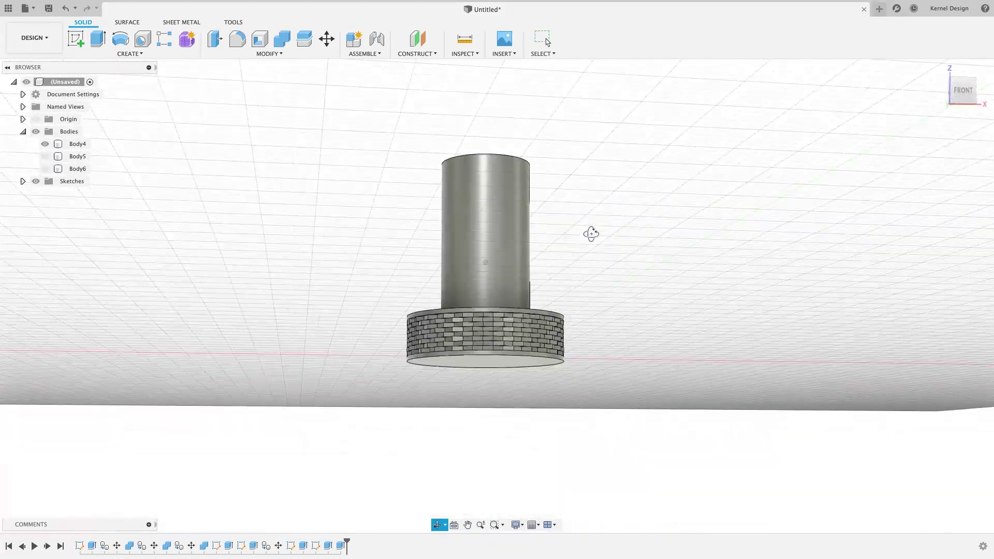
# Step: Orbit and zoom around the old woven knob to inspect it from below and front
pyautogui.moveTo(591, 265); pyautogui.dragTo(579, 257)
pyautogui.press('Escape')
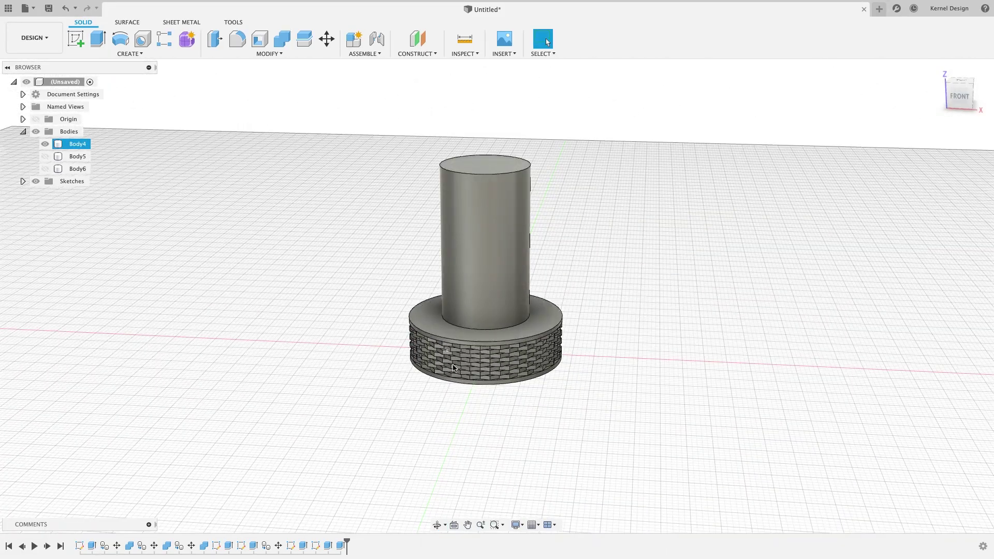
pyautogui.scroll(1, 456, 369)
pyautogui.scroll(-1, 466, 372)
pyautogui.scroll(2, 476, 375)
pyautogui.scroll(3, 490, 378)
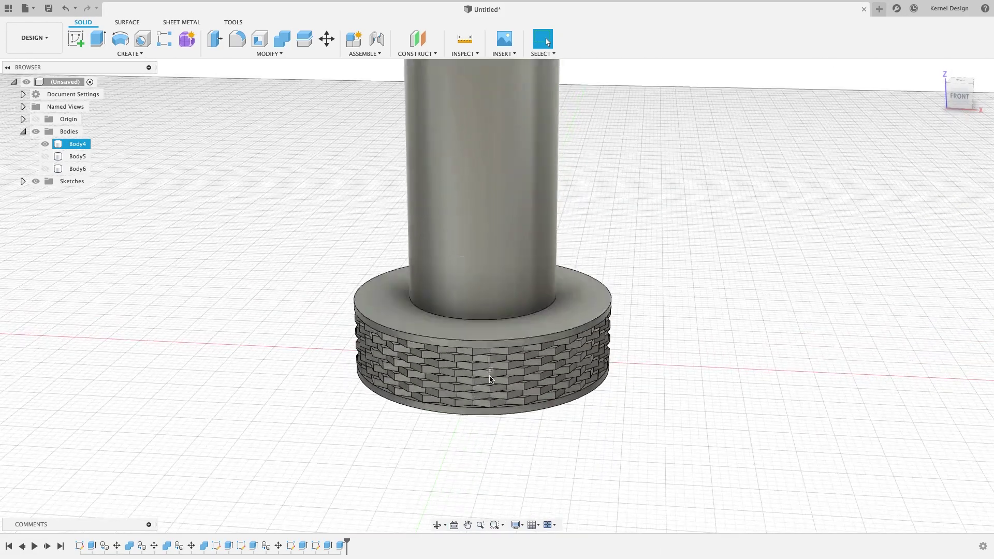
pyautogui.keyDown('shift'); pyautogui.moveTo(506, 397); pyautogui.dragTo(824, 32, button='middle'); pyautogui.keyUp('shift')
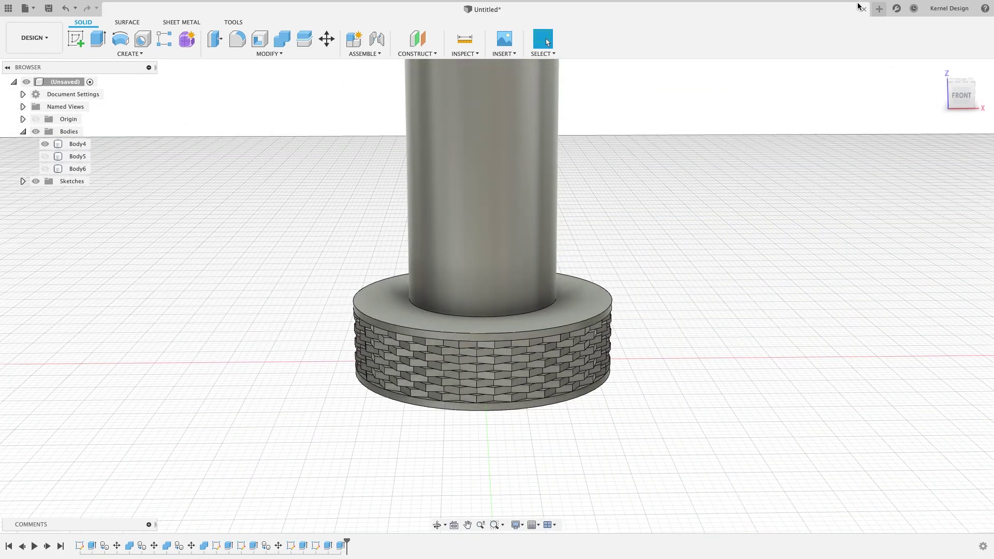
# Step: Start a new empty design and close the old Untitled knob design without saving
pyautogui.click(879, 9)
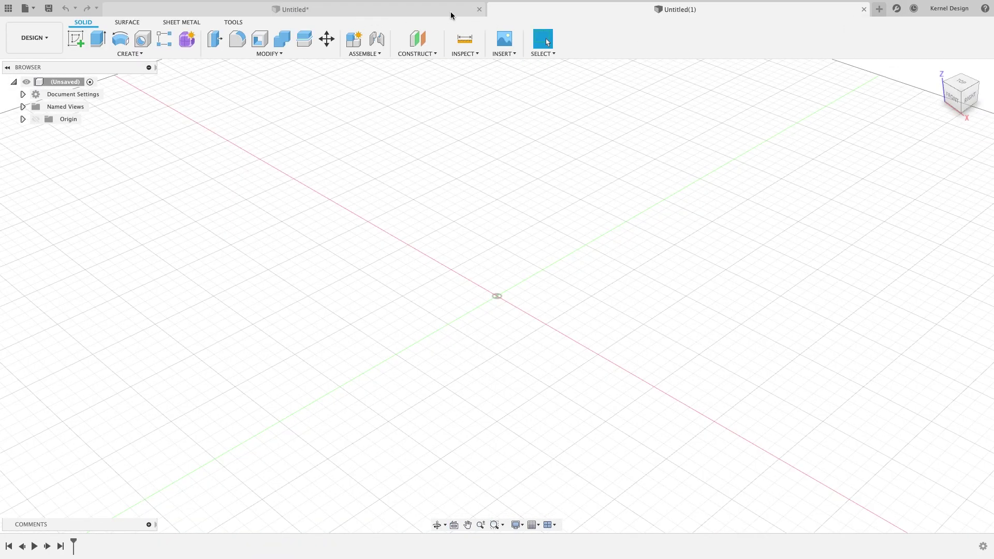
pyautogui.click(479, 10)
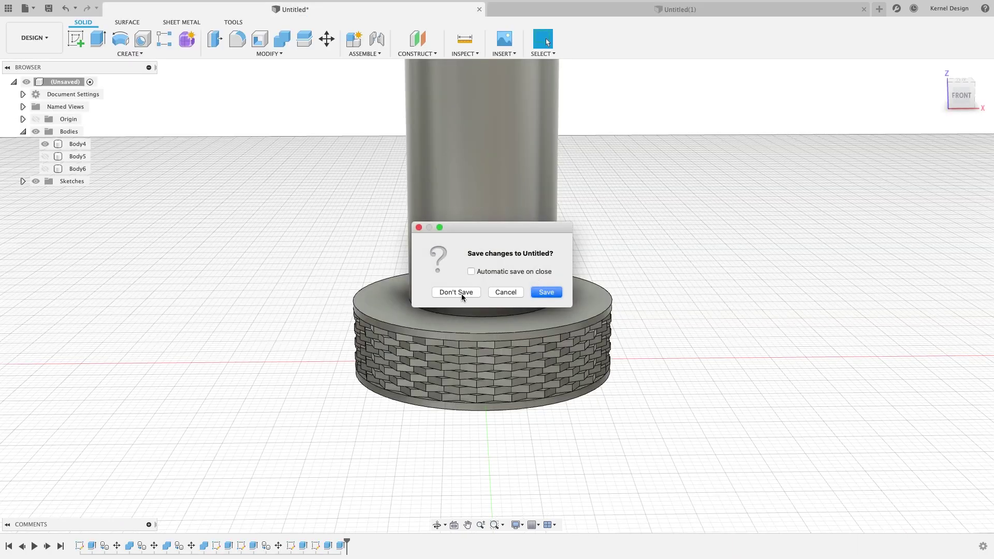
pyautogui.click(462, 292)
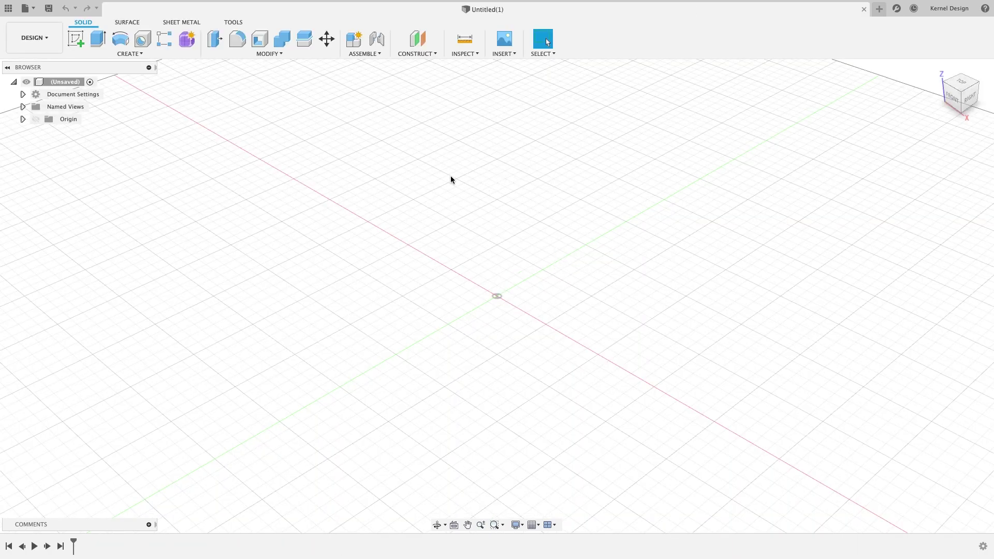
# Step: On an XY-plane sketch, draw a 35 mm diameter circle centred at the origin
pyautogui.click(76, 38)
pyautogui.click(542, 305)
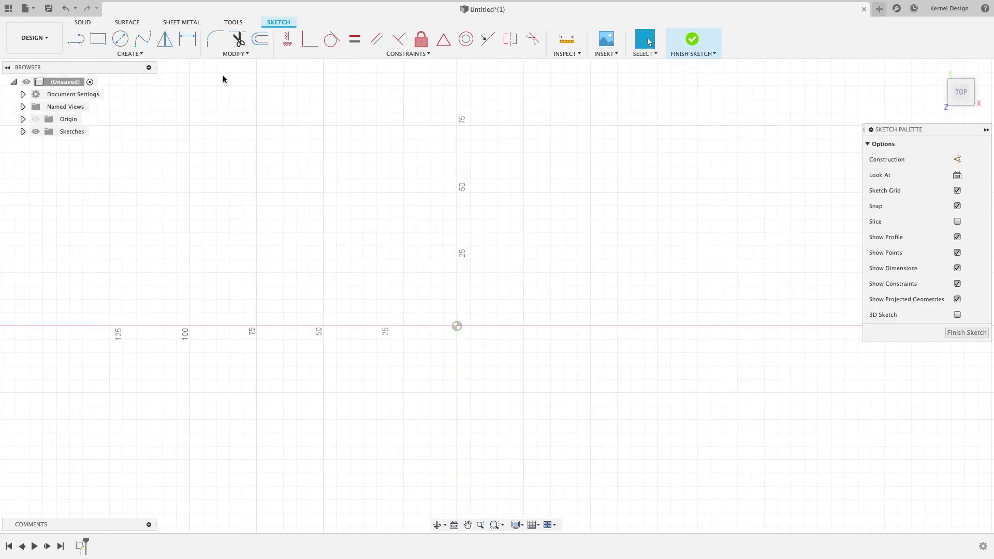
pyautogui.click(121, 39)
pyautogui.click(457, 326)
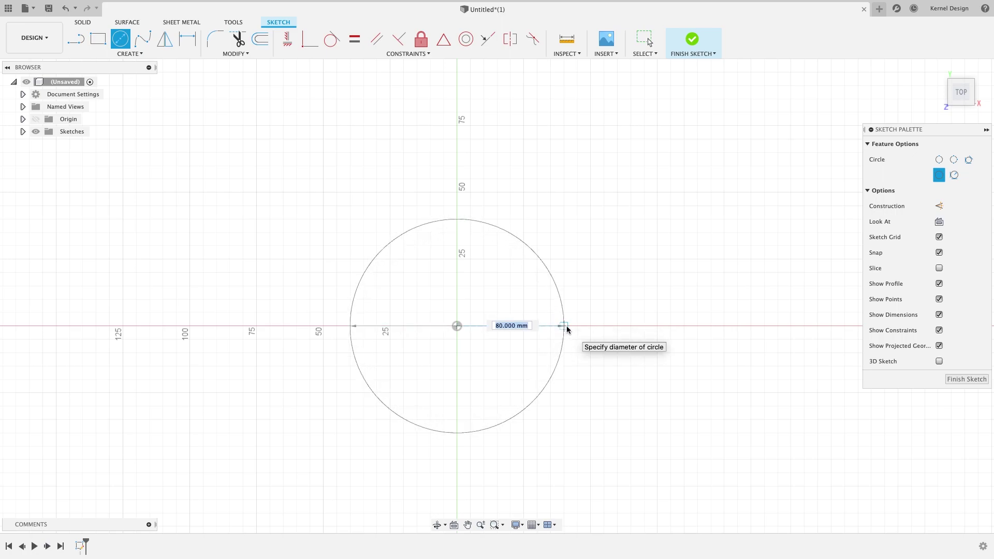
pyautogui.press('Tab')
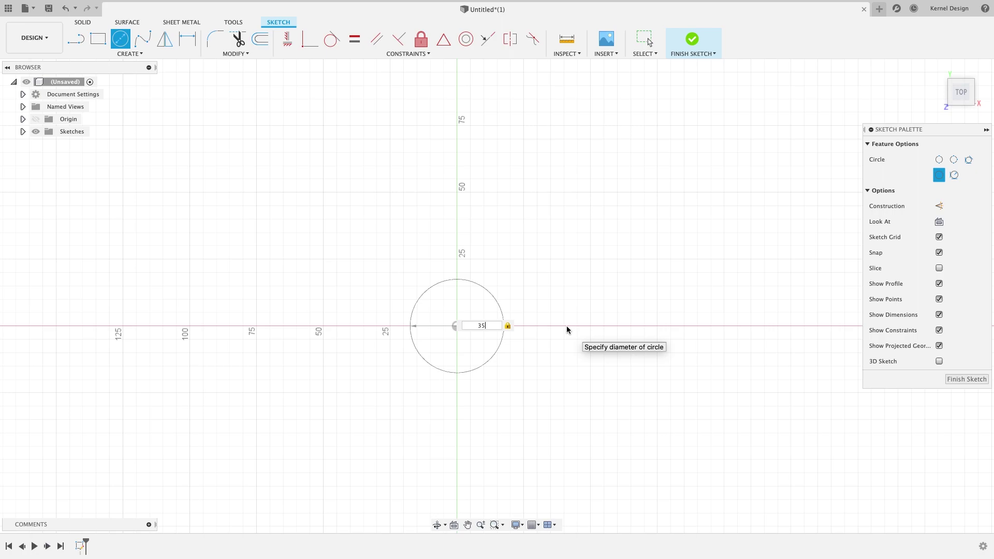
pyautogui.press('Return')
pyautogui.press('Escape')
pyautogui.scroll(-1, 567, 329)
pyautogui.scroll(-2, 545, 331)
pyautogui.scroll(5, 507, 326)
pyautogui.scroll(3, 467, 334)
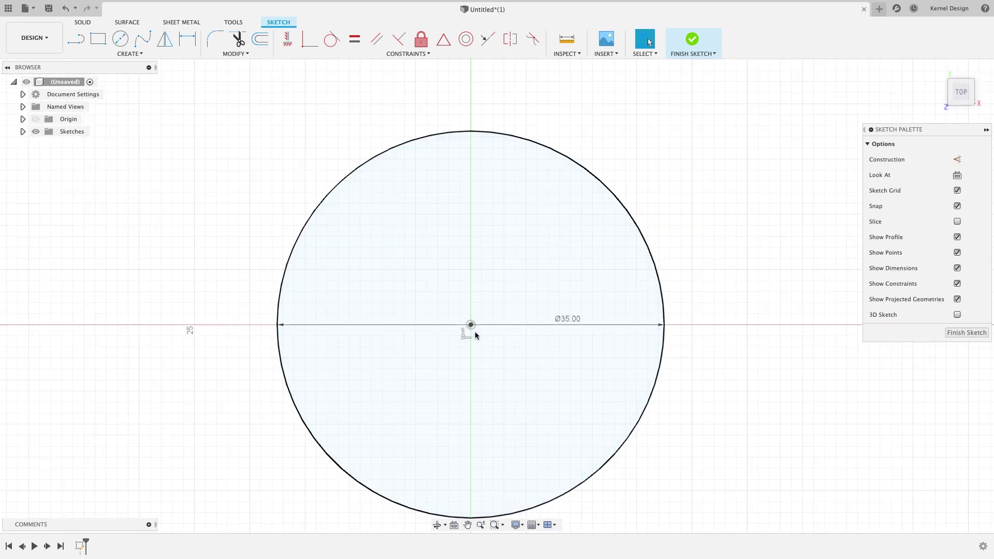
# Step: Draw a radius line to the circle's left edge and a short slanted line from its end
pyautogui.press('l')
pyautogui.moveTo(471, 324); pyautogui.dragTo(337, 325)
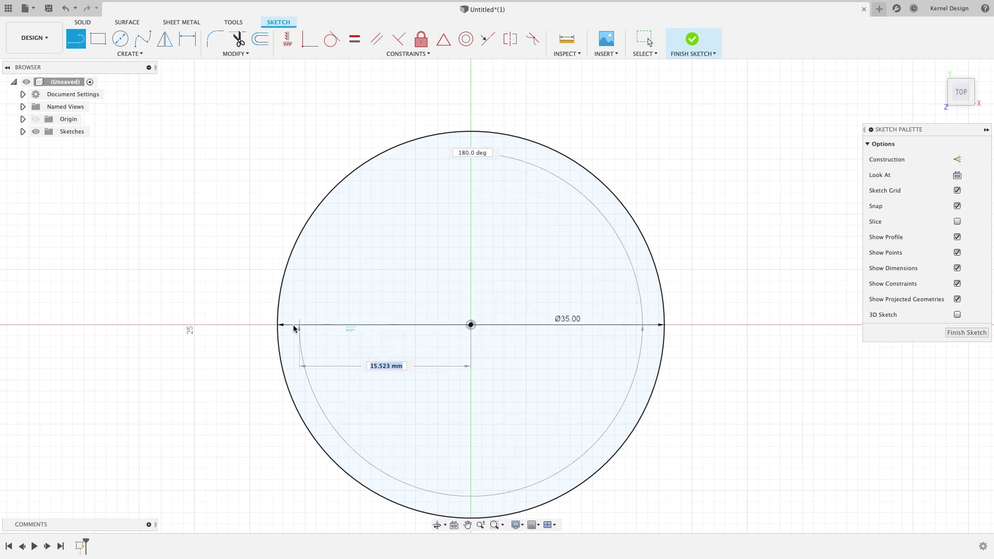
pyautogui.moveTo(337, 325); pyautogui.dragTo(275, 325)
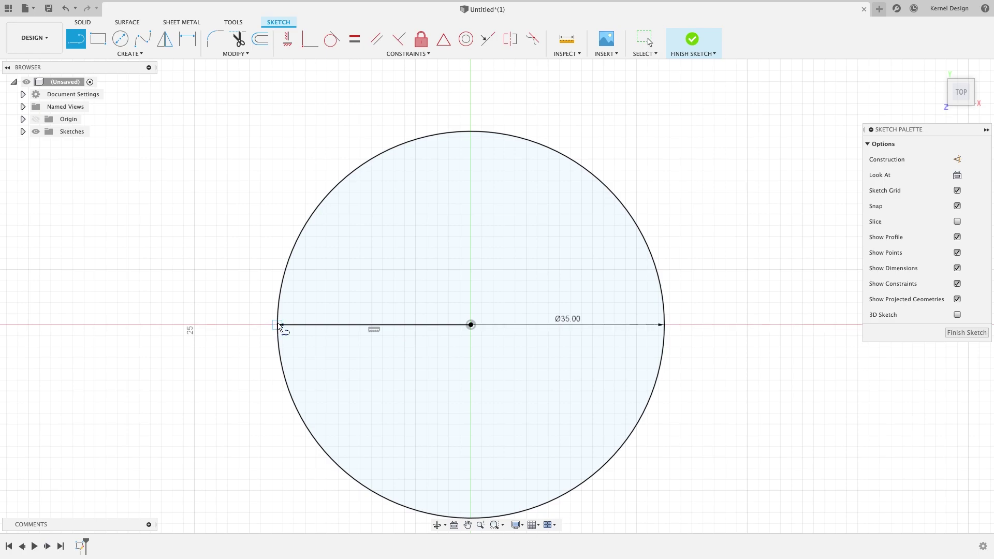
pyautogui.moveTo(278, 326); pyautogui.dragTo(288, 306)
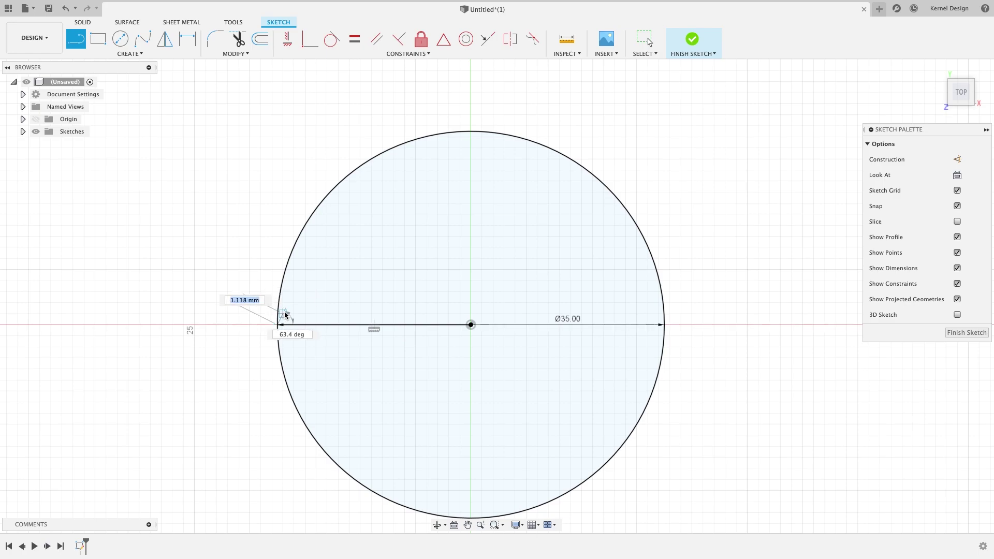
pyautogui.click(289, 301)
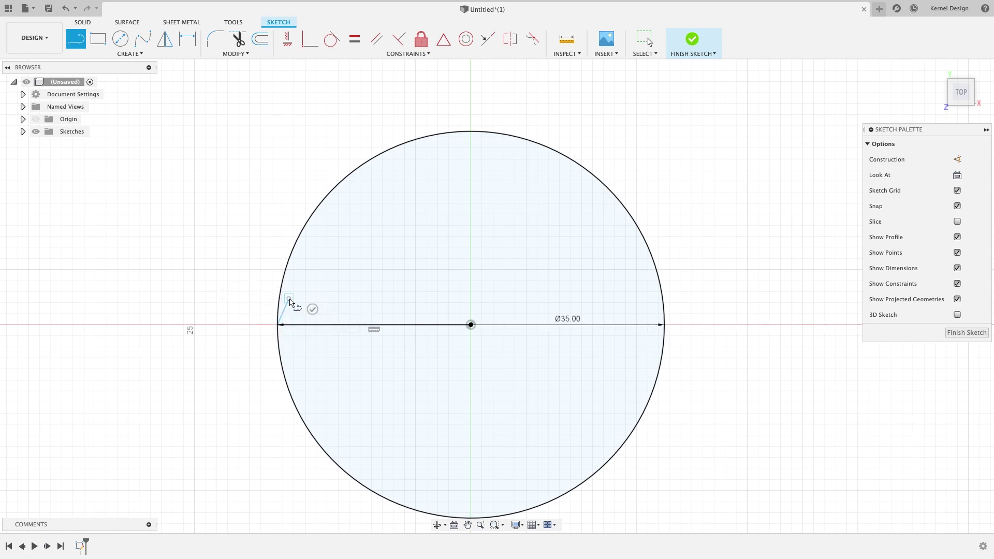
pyautogui.click(471, 324)
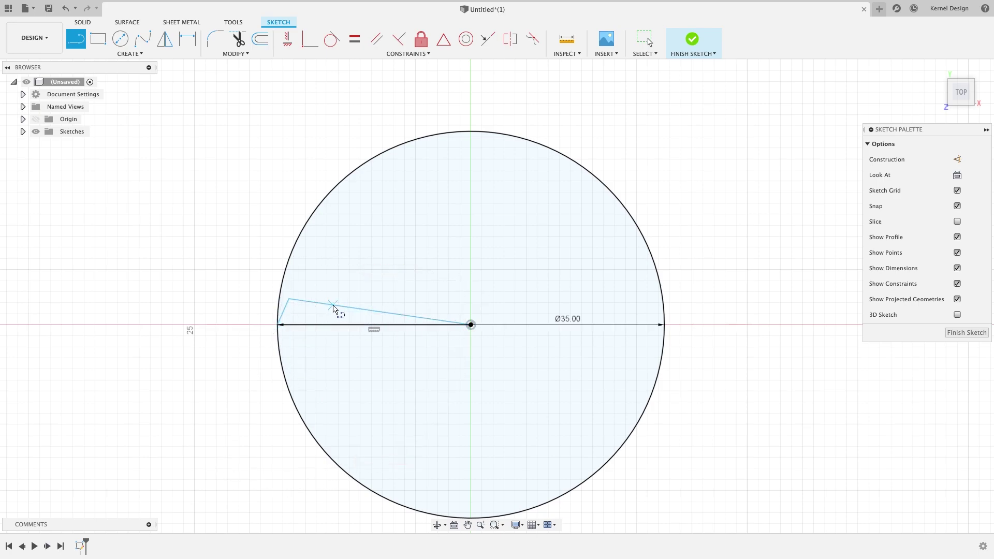
pyautogui.press('Escape')
pyautogui.hotkey('ctrl', 'z')
# Step: Mirror the short slanted line across the horizontal radius line
pyautogui.click(284, 312)
pyautogui.click(165, 39)
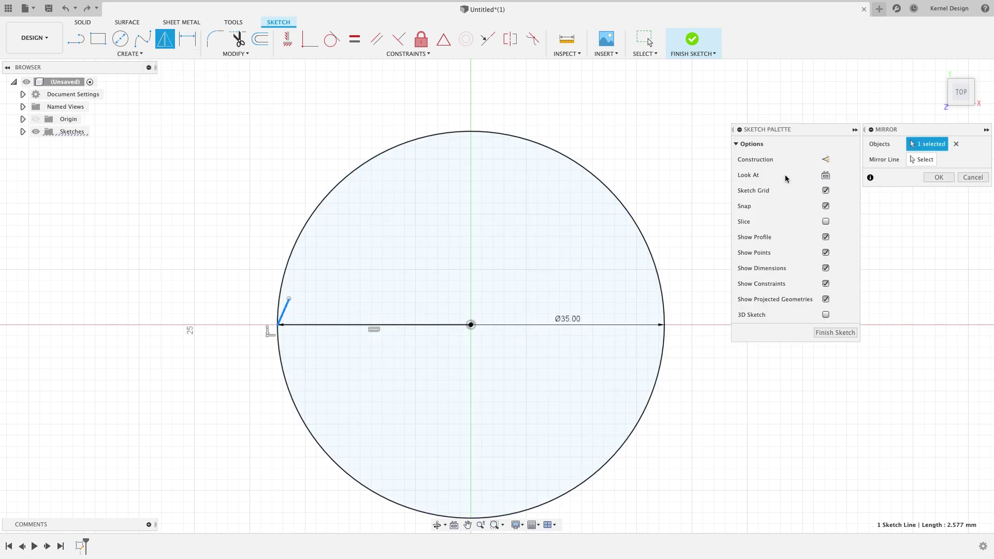
pyautogui.click(352, 325)
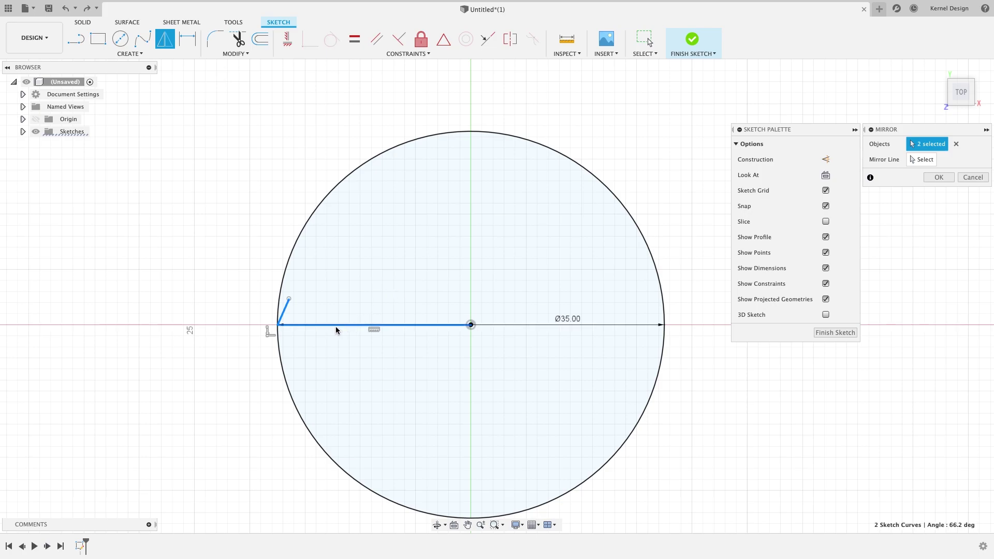
pyautogui.click(957, 144)
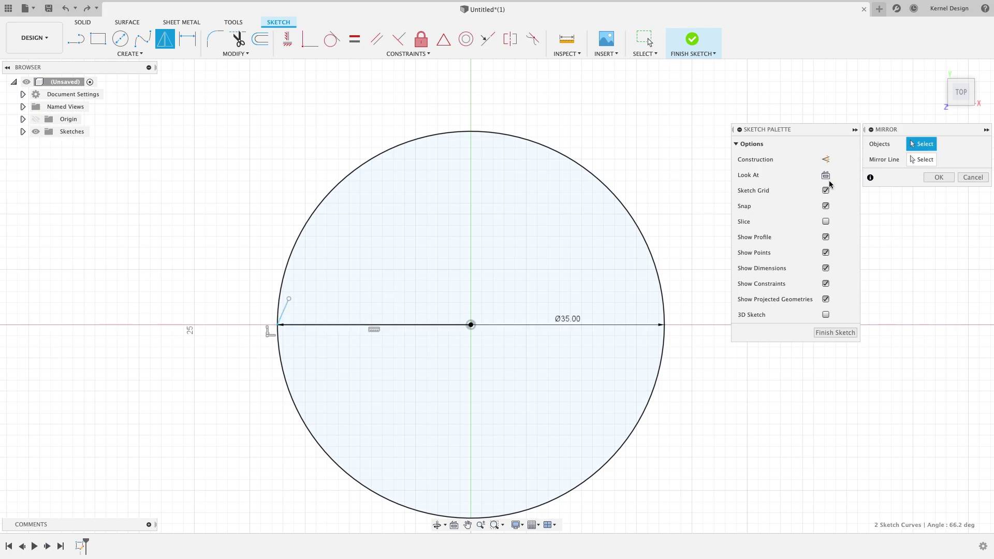
pyautogui.click(283, 310)
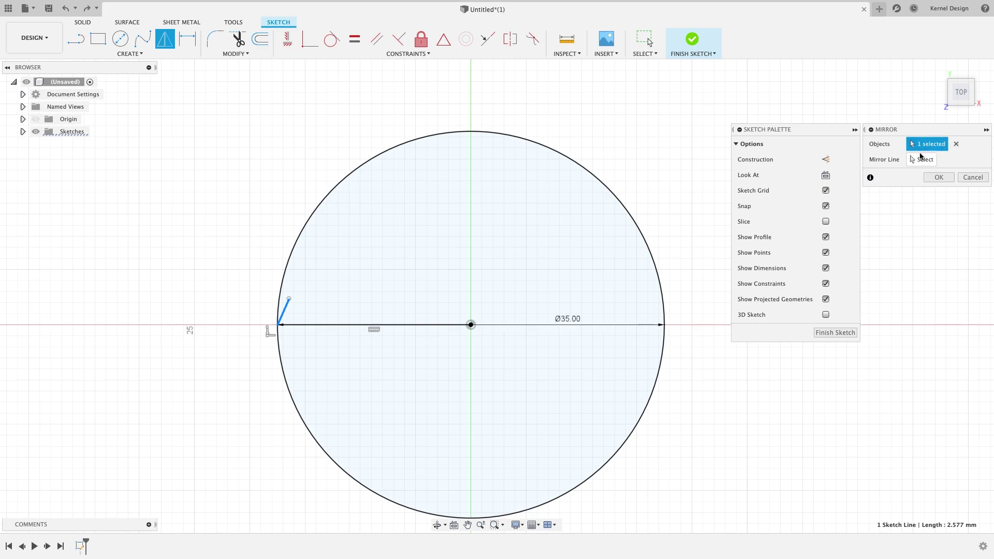
pyautogui.click(363, 326)
pyautogui.click(939, 177)
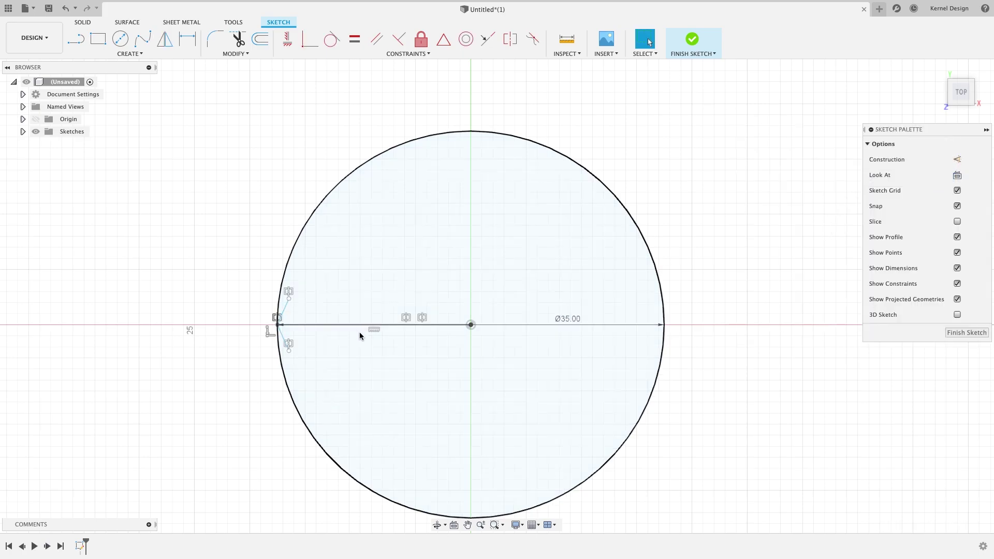
# Step: Trim away the radius line and the circle, leaving a small V shape
pyautogui.press('t')
pyautogui.click(322, 325)
pyautogui.click(306, 232)
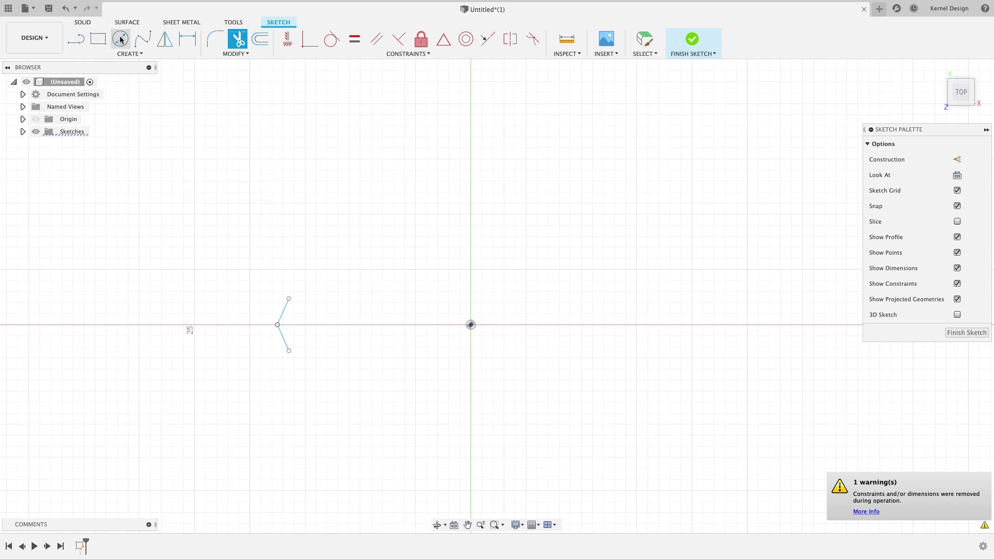
pyautogui.click(129, 54)
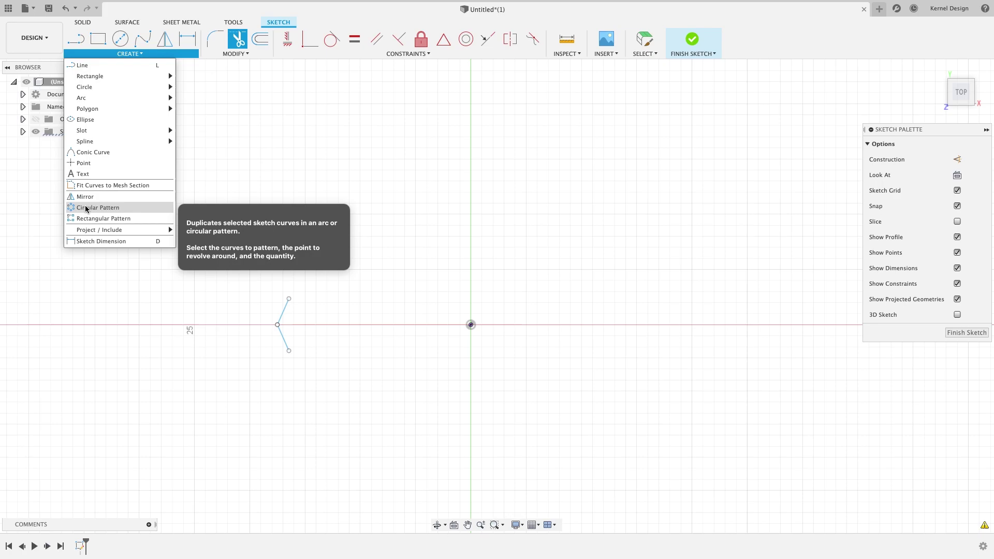
# Step: Circular-pattern both V lines 28 times around the origin into a closed zigzag ring
pyautogui.click(87, 209)
pyautogui.click(280, 313)
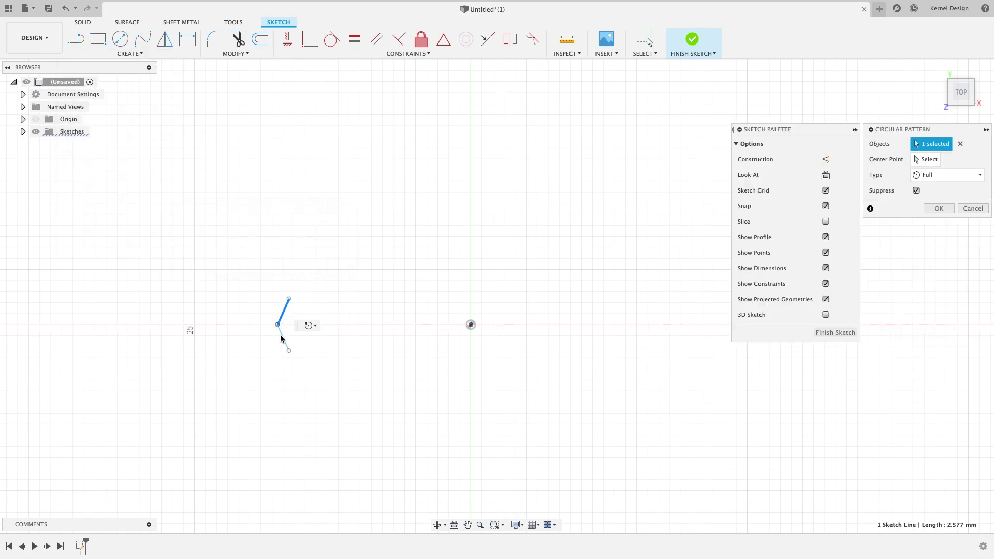
pyautogui.click(281, 342)
pyautogui.click(926, 160)
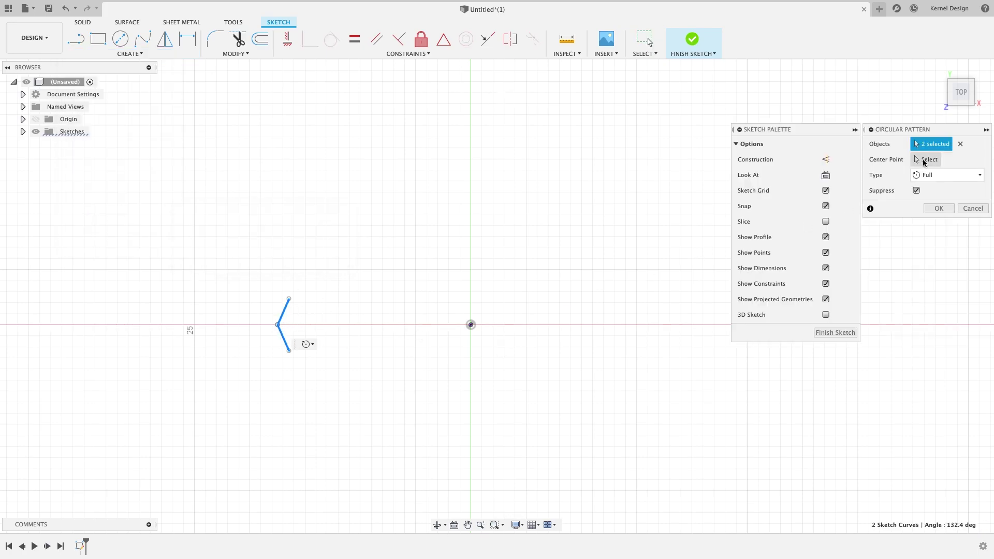
pyautogui.click(471, 325)
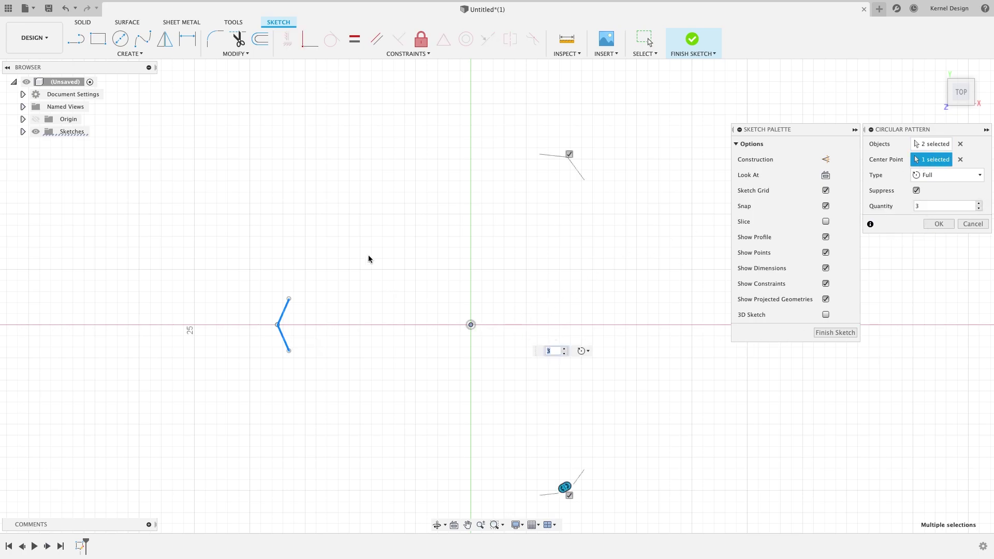
pyautogui.click(916, 206)
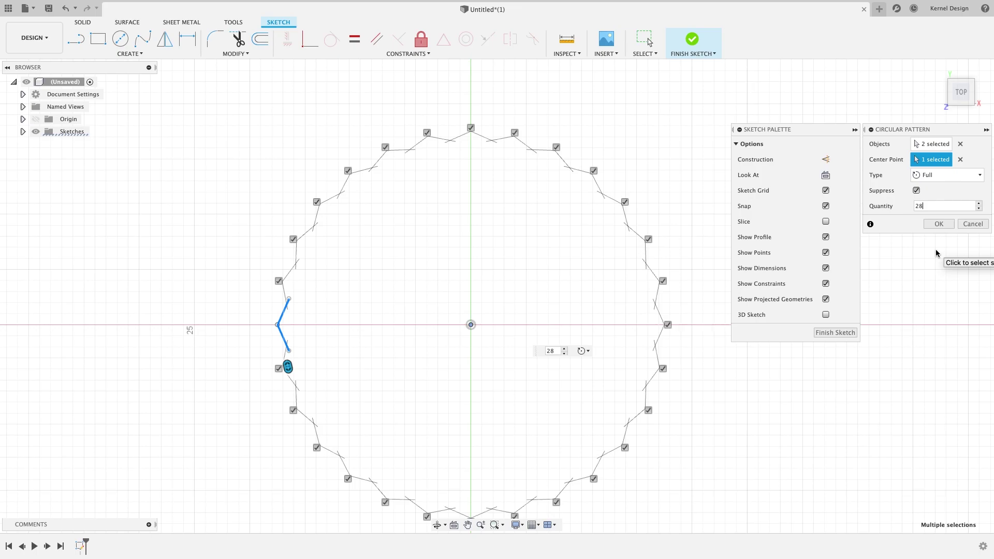
pyautogui.press('BackSpace')
pyautogui.press('BackSpace')
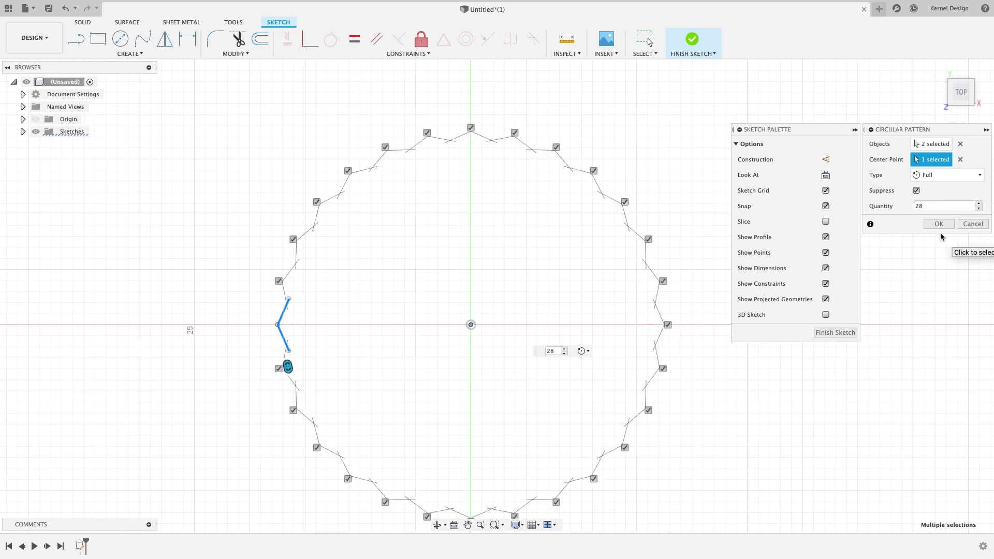
pyautogui.click(938, 224)
# Step: Extrude the zigzag ring profile 1 mm into the solid disc Body1 and select it
pyautogui.moveTo(461, 281)
pyautogui.keyDown('shift'); pyautogui.mouseDown(button='middle')
pyautogui.moveTo(527, 355)
pyautogui.moveTo(404, 332)
pyautogui.mouseUp(button='middle'); pyautogui.keyUp('shift')
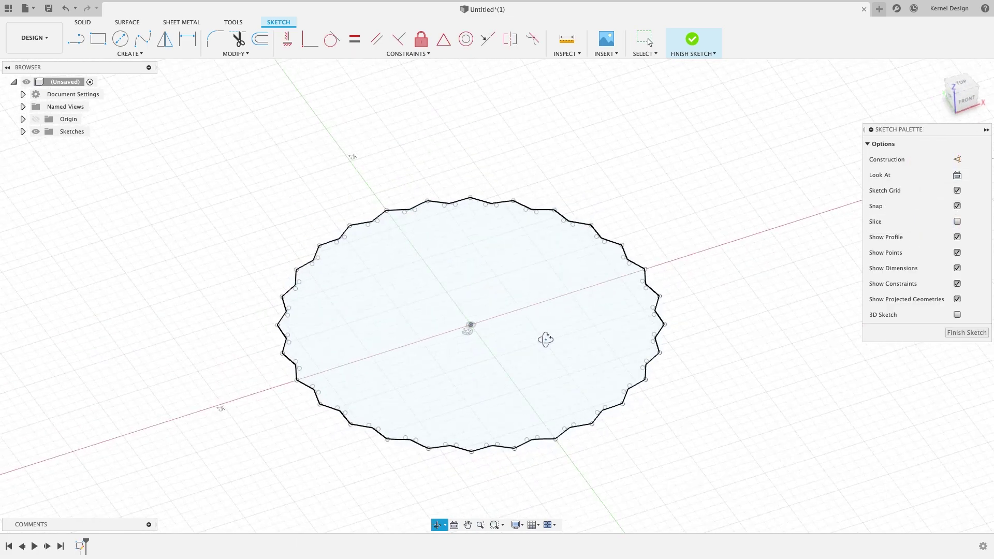
pyautogui.click(404, 332)
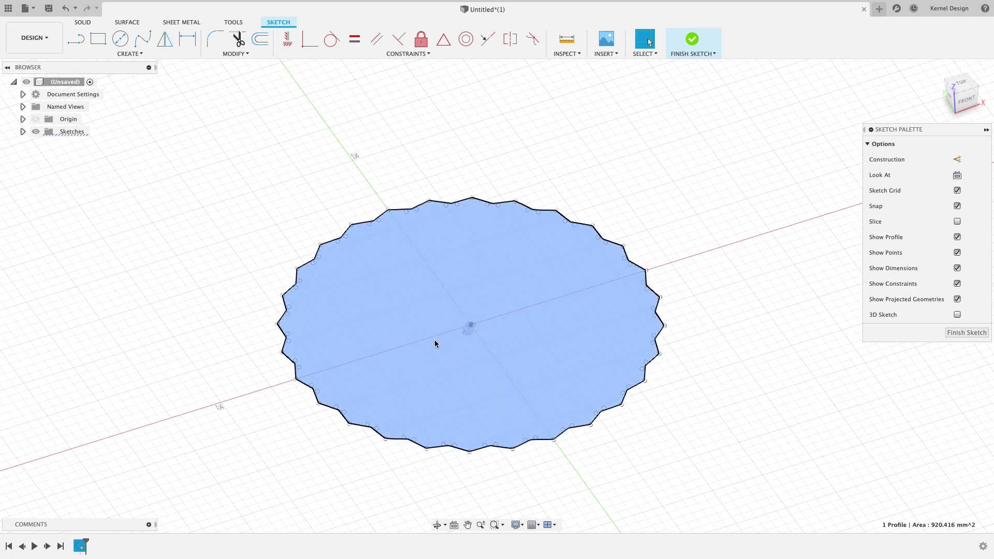
pyautogui.press('e')
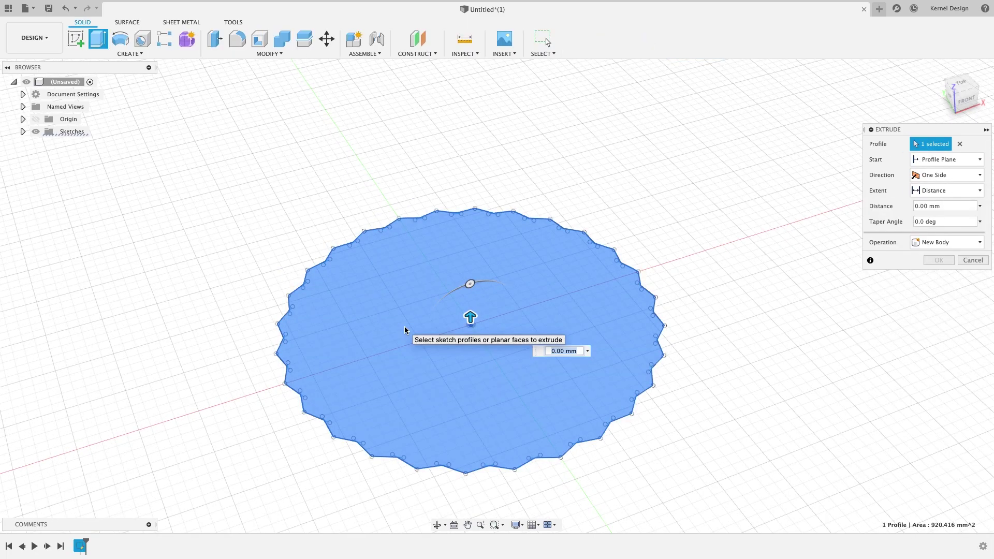
pyautogui.write('1')
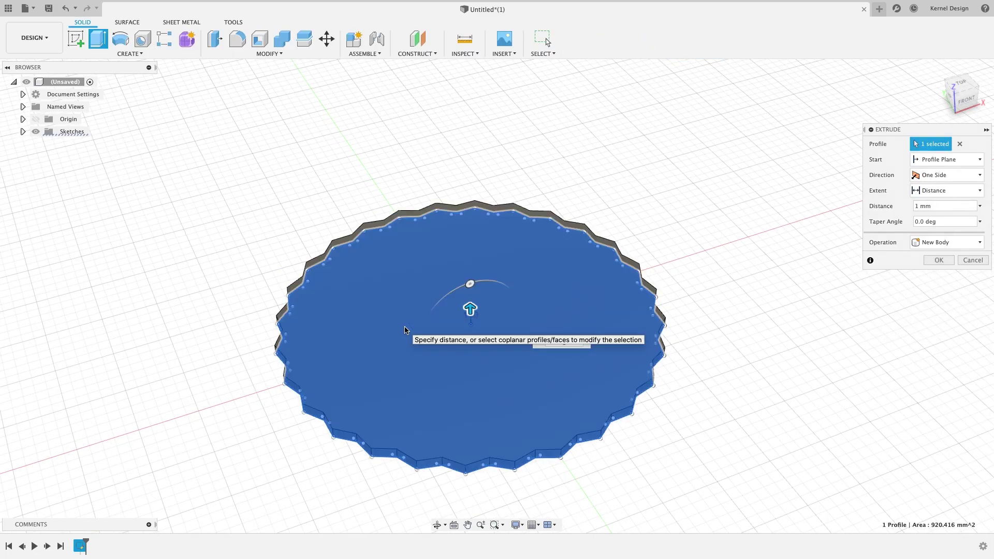
pyautogui.press('Return')
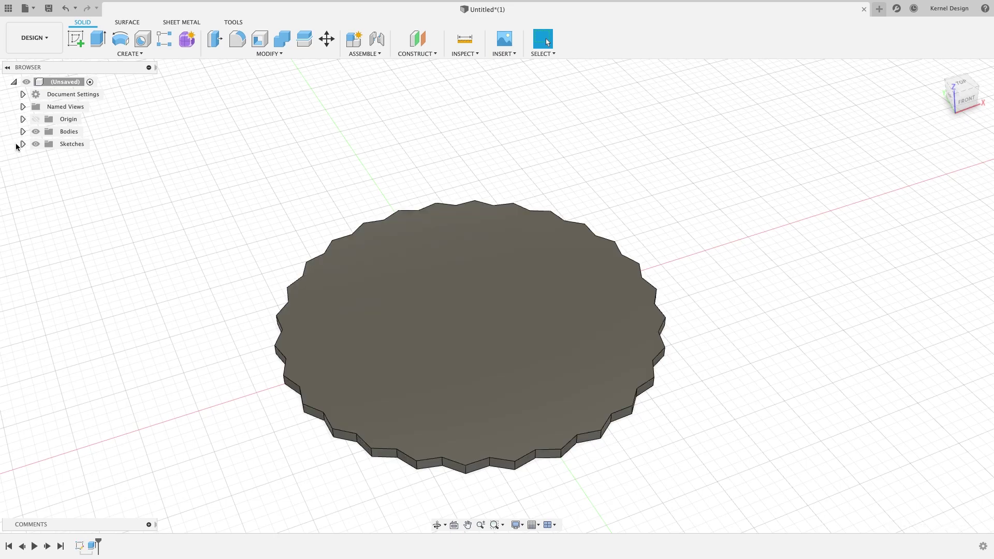
pyautogui.click(22, 132)
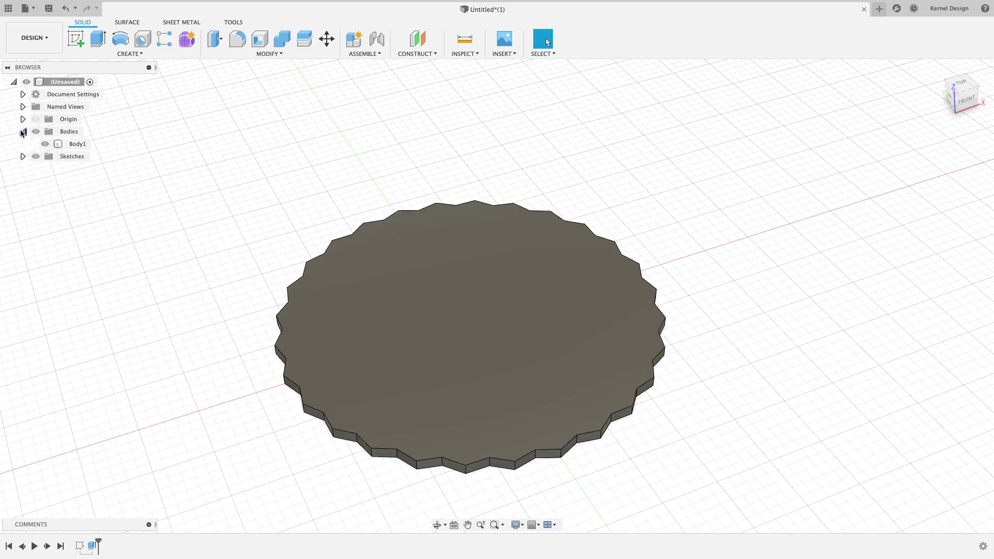
pyautogui.click(78, 145)
pyautogui.moveTo(517, 383)
pyautogui.keyDown('shift'); pyautogui.mouseDown(button='middle')
pyautogui.moveTo(500, 347)
pyautogui.moveTo(521, 413)
pyautogui.mouseUp(button='middle'); pyautogui.keyUp('shift')
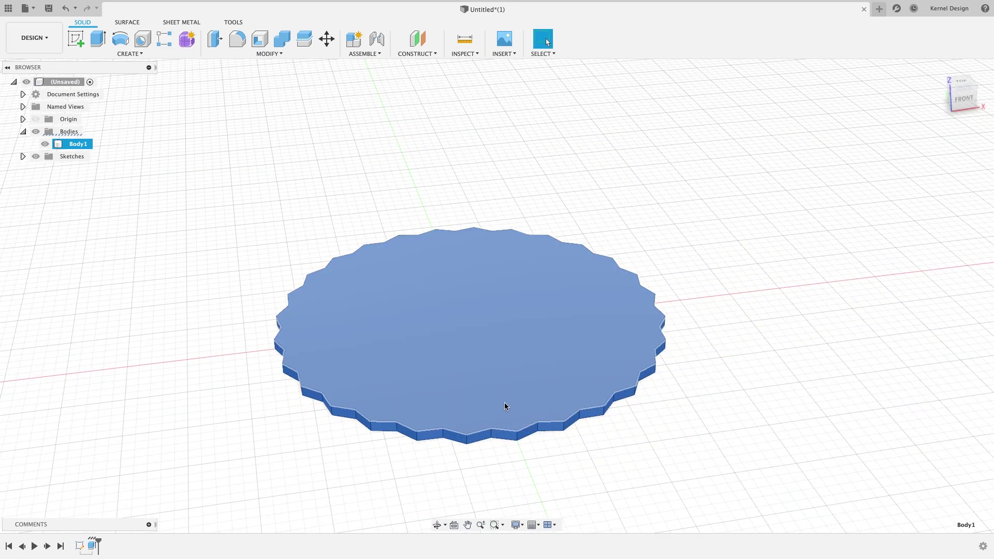
# Step: Paste a duplicate of the toothed disc and raise it 1 mm
pyautogui.hotkey('ctrl', 'c')
pyautogui.hotkey('ctrl', 'v')
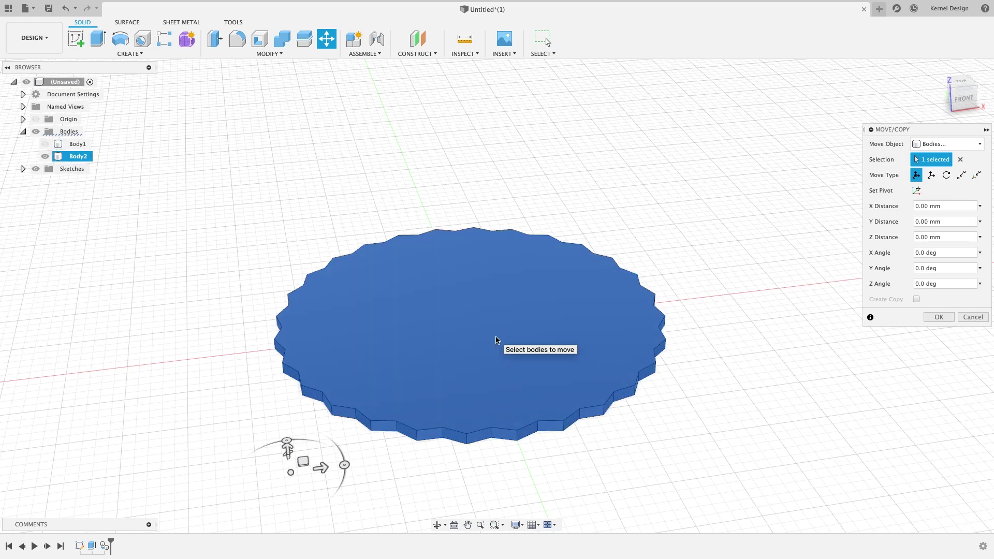
pyautogui.click(962, 159)
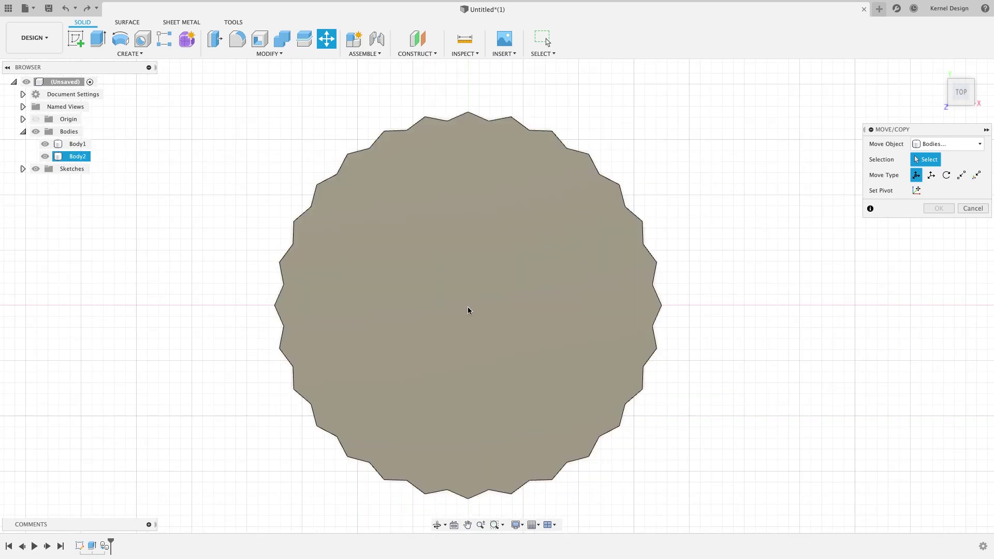
pyautogui.click(469, 307)
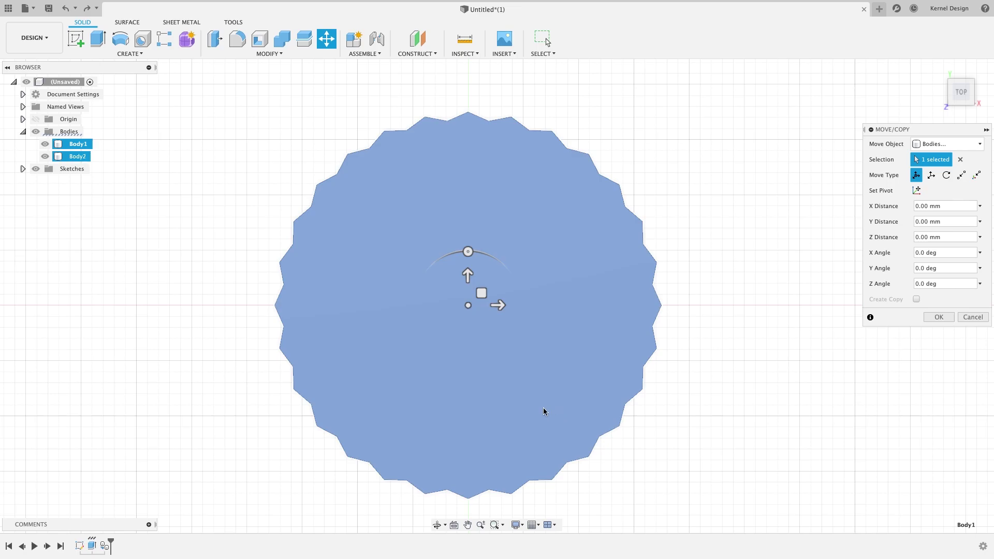
pyautogui.keyDown('shift'); pyautogui.moveTo(534, 409); pyautogui.dragTo(569, 350, button='middle'); pyautogui.keyUp('shift')
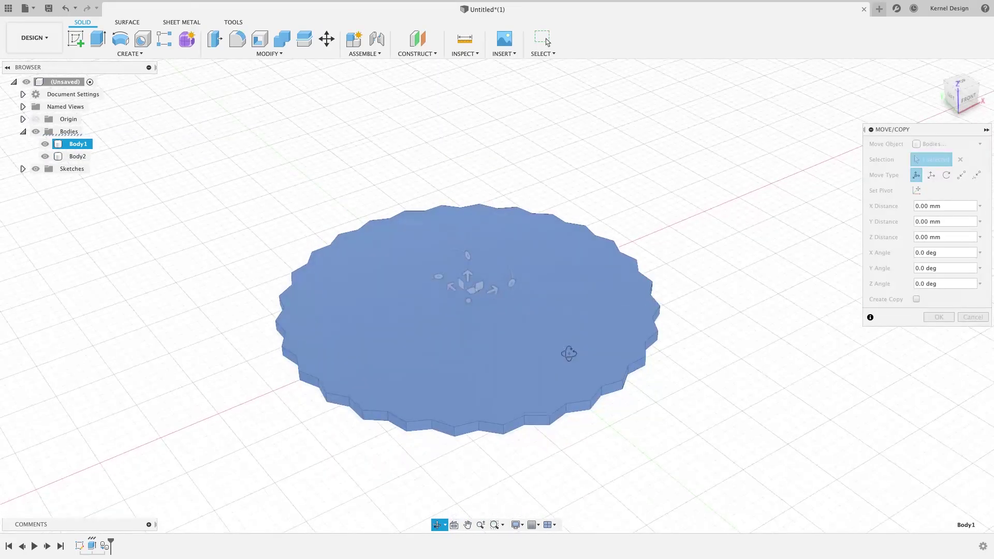
pyautogui.moveTo(468, 275); pyautogui.dragTo(535, 323)
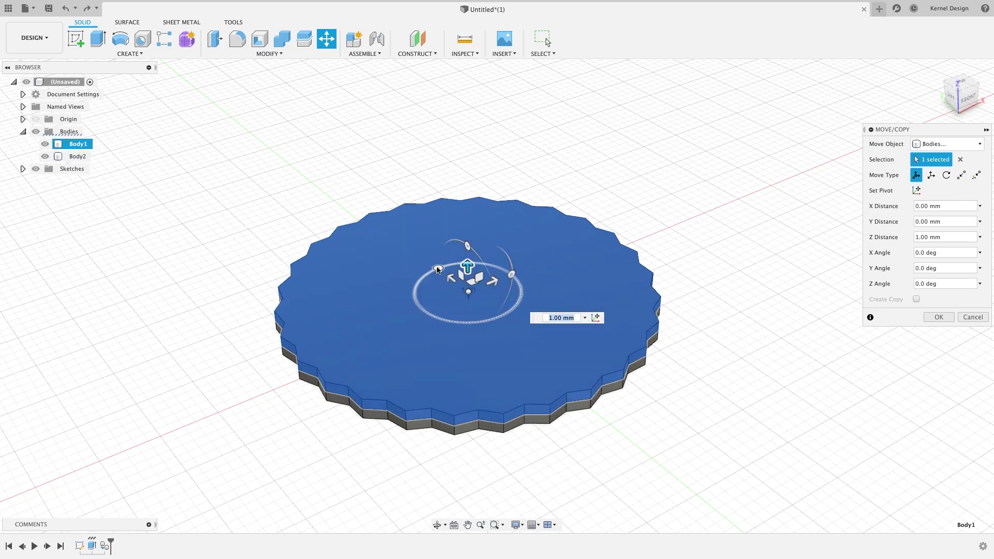
# Step: Twist the disc 6.5° about Z so the teeth stagger, then inspect both discs
pyautogui.moveTo(437, 270); pyautogui.dragTo(435, 270)
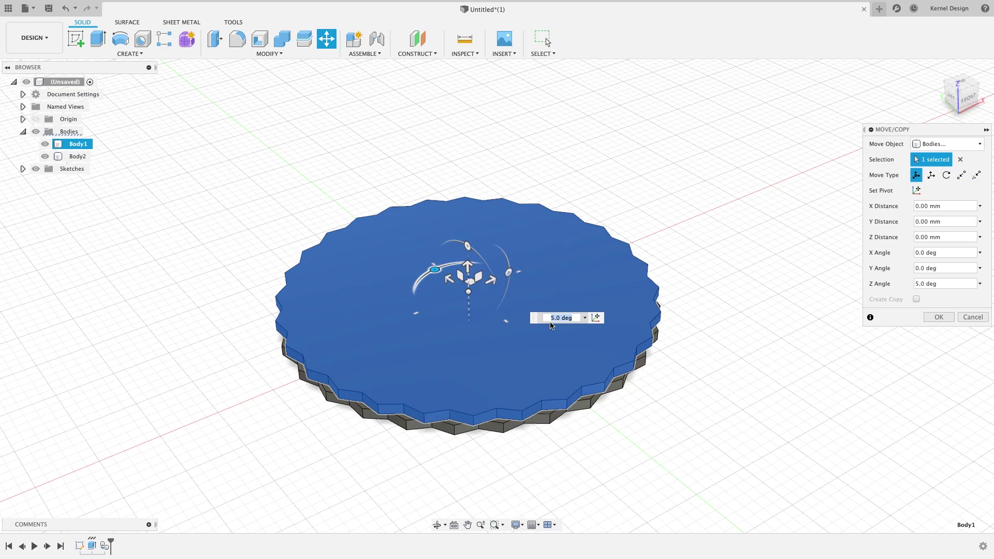
pyautogui.click(954, 98)
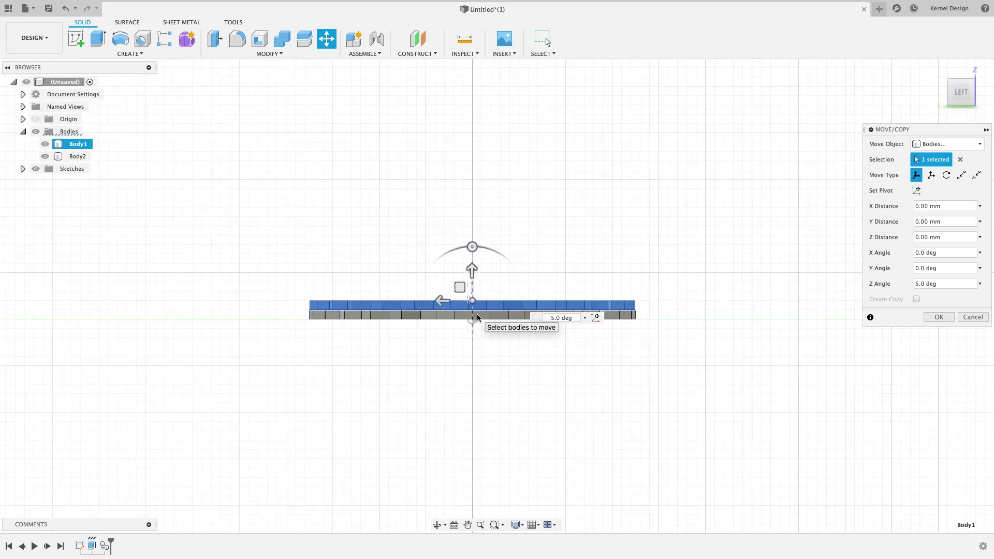
pyautogui.scroll(2, 477, 314)
pyautogui.scroll(3, 477, 314)
pyautogui.click(560, 322)
pyautogui.write('6.5')
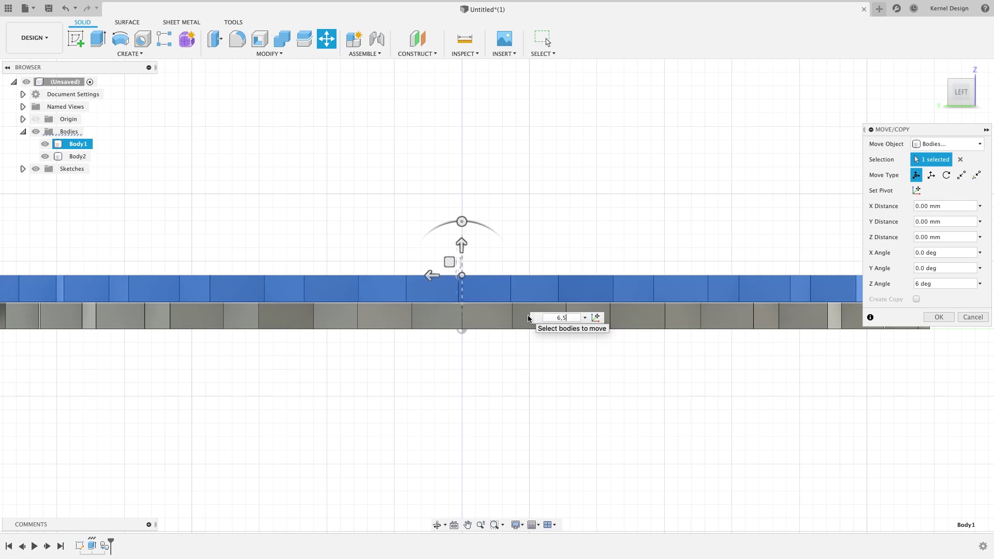
pyautogui.click(939, 317)
pyautogui.click(599, 242)
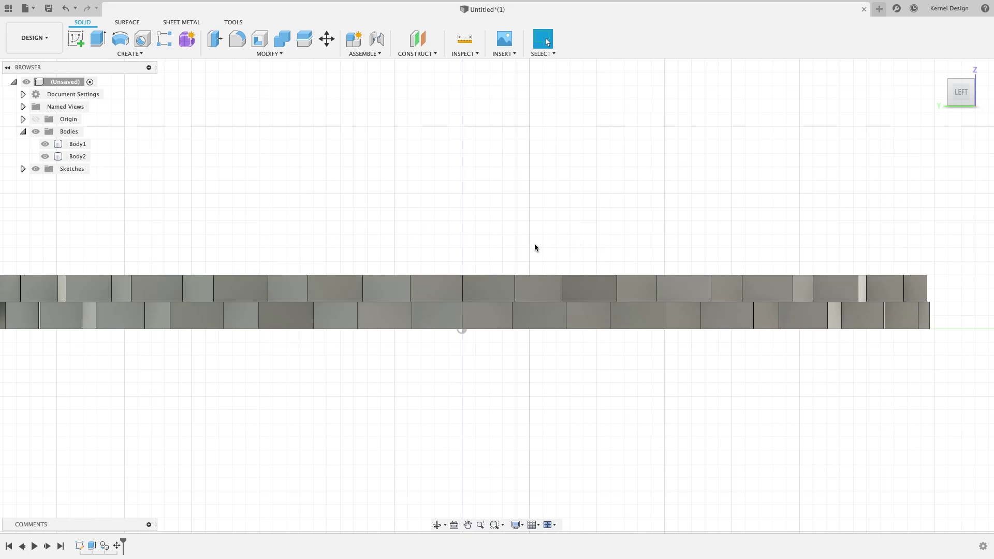
pyautogui.scroll(2, 535, 248)
pyautogui.scroll(-3, 535, 248)
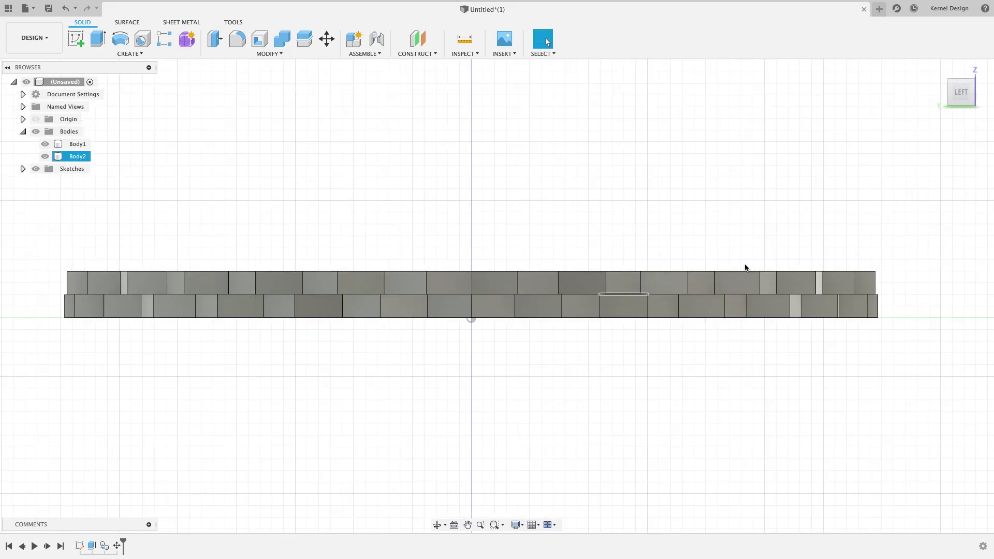
pyautogui.keyDown('shift'); pyautogui.moveTo(659, 237); pyautogui.dragTo(595, 311, button='middle'); pyautogui.keyUp('shift')
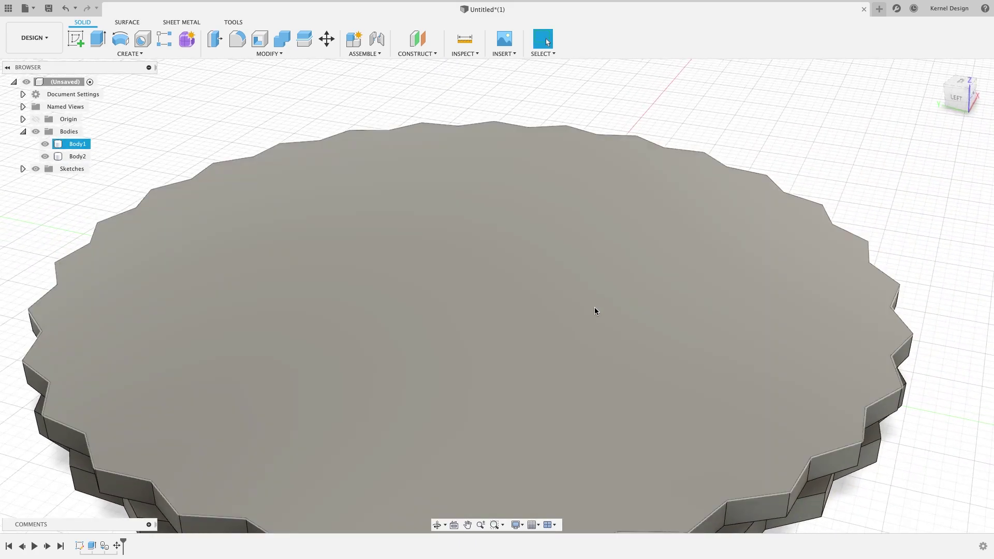
pyautogui.scroll(-5, 593, 310)
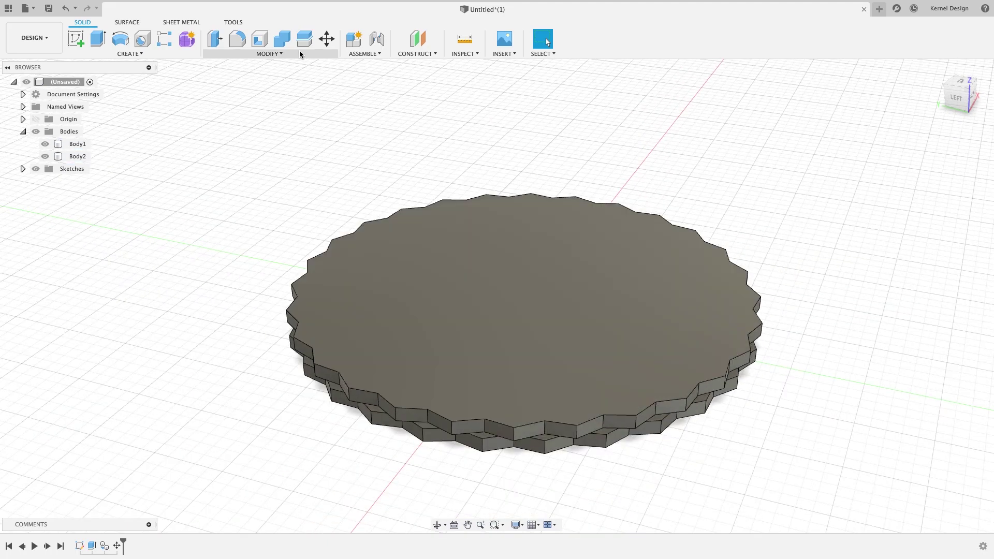
# Step: Join the top and lower discs into one two-layer body
pyautogui.click(281, 38)
pyautogui.click(455, 315)
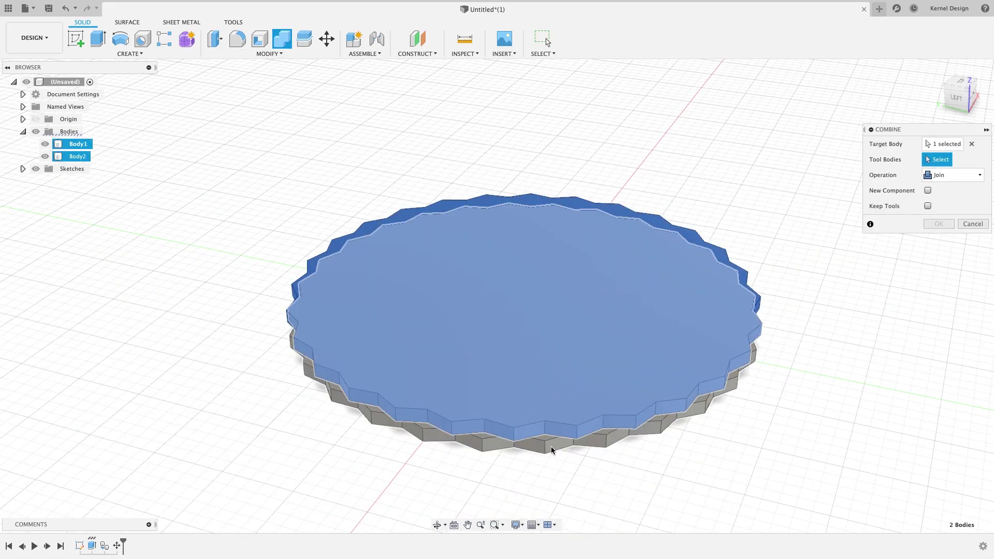
pyautogui.click(552, 450)
pyautogui.click(939, 224)
# Step: Paste a copy of the merged body raised 1 mm and join them into Body3
pyautogui.click(78, 144)
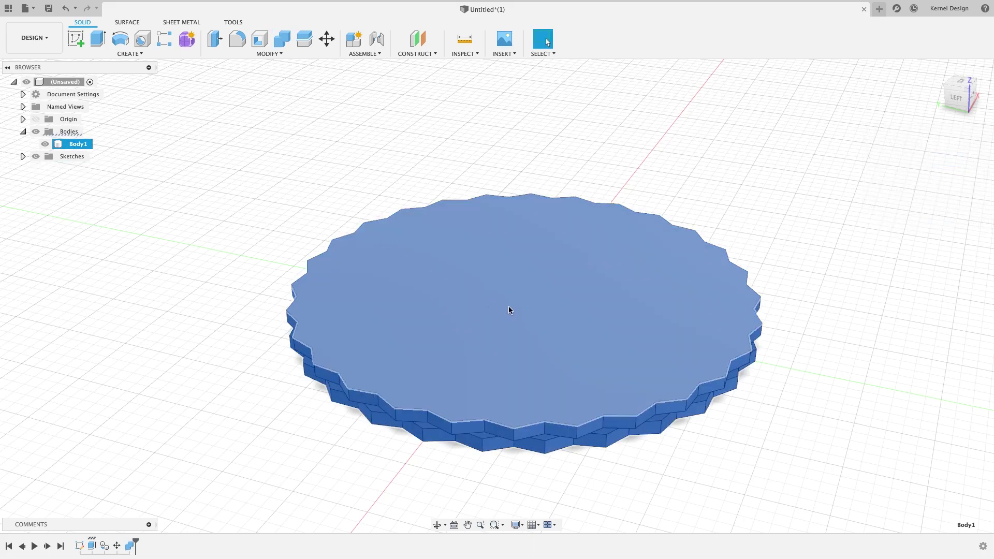
pyautogui.hotkey('ctrl', 'v')
pyautogui.moveTo(696, 487); pyautogui.dragTo(697, 475)
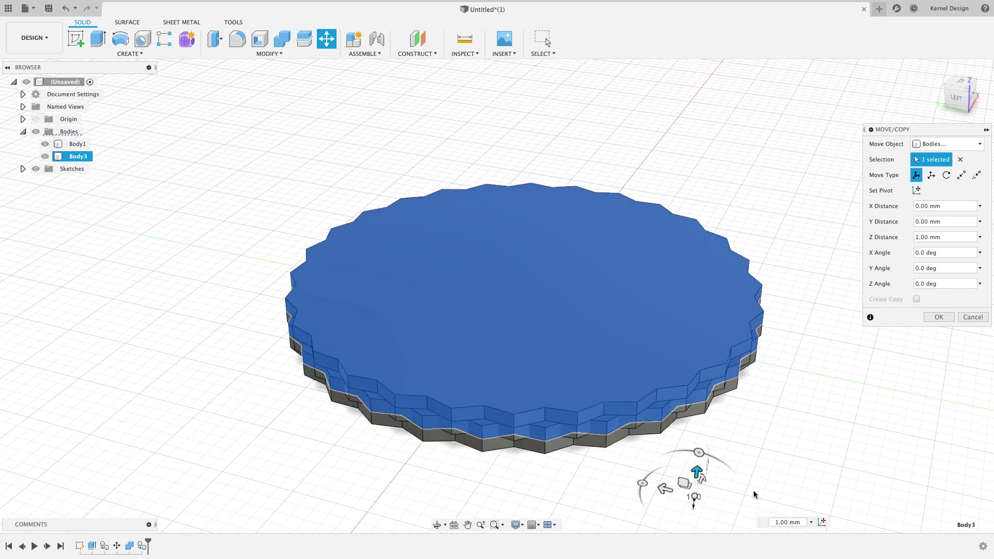
pyautogui.press('Return')
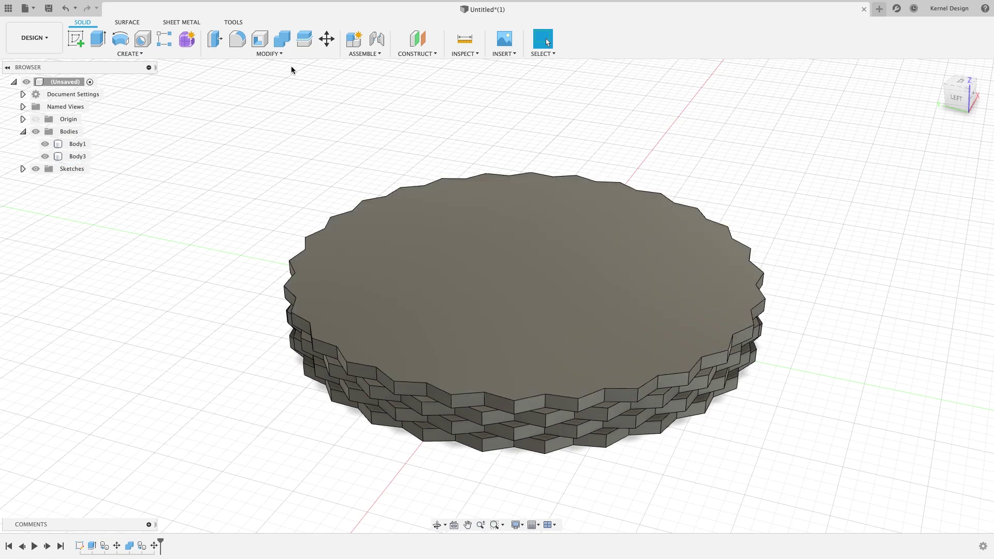
pyautogui.click(282, 39)
pyautogui.click(517, 418)
pyautogui.click(574, 437)
pyautogui.click(938, 224)
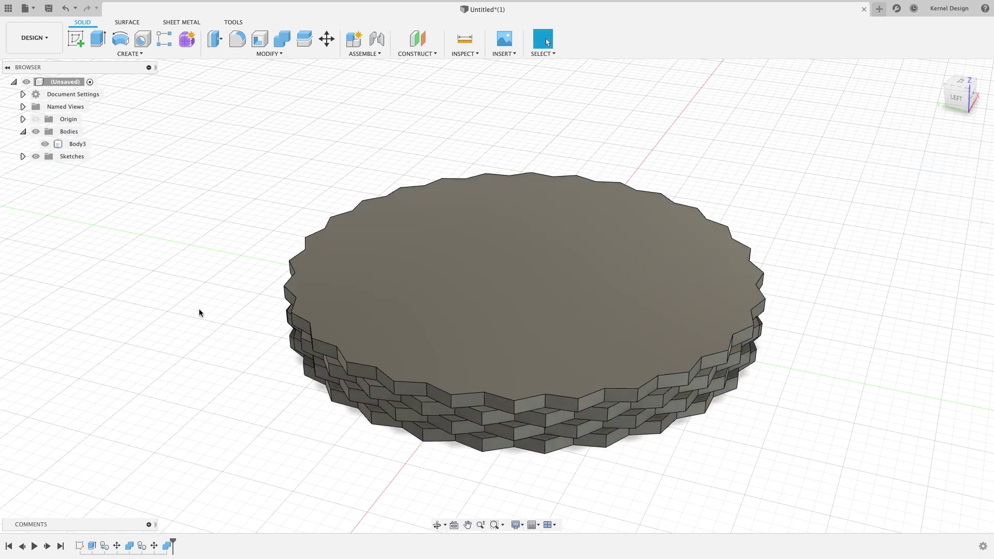
# Step: Duplicate the woven ring Body3 and raise the copy 4 mm above the original
pyautogui.click(79, 144)
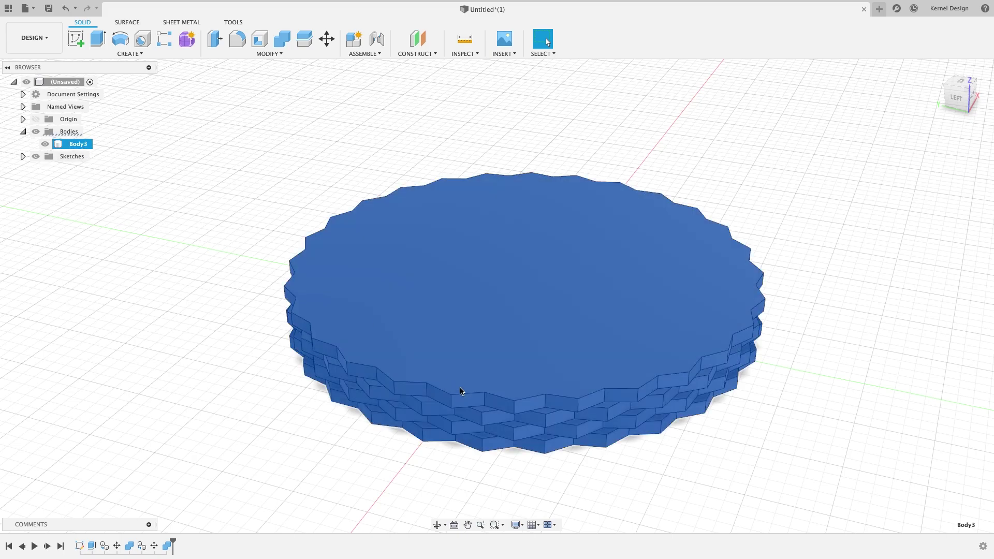
pyautogui.hotkey('ctrl', 'c')
pyautogui.hotkey('ctrl', 'v')
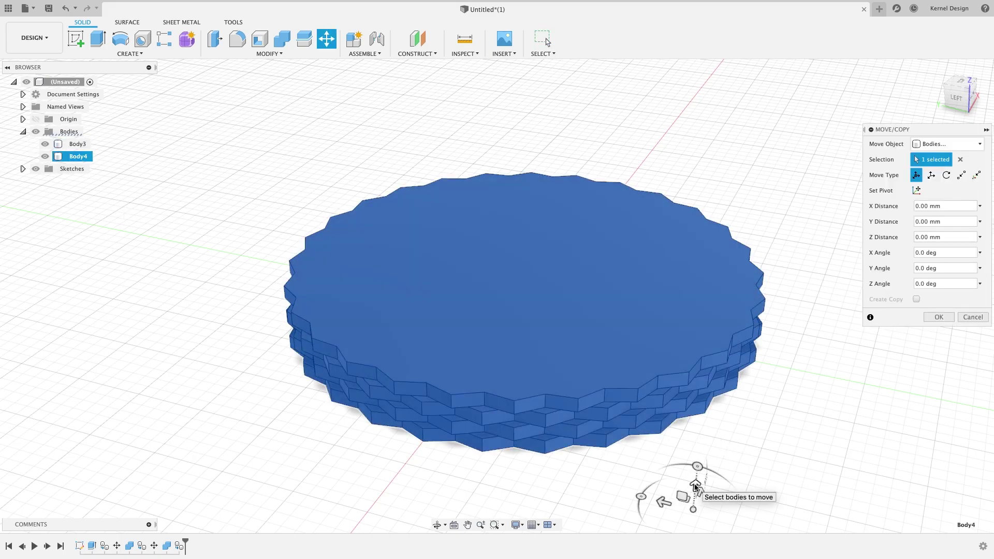
pyautogui.moveTo(695, 485); pyautogui.dragTo(686, 433)
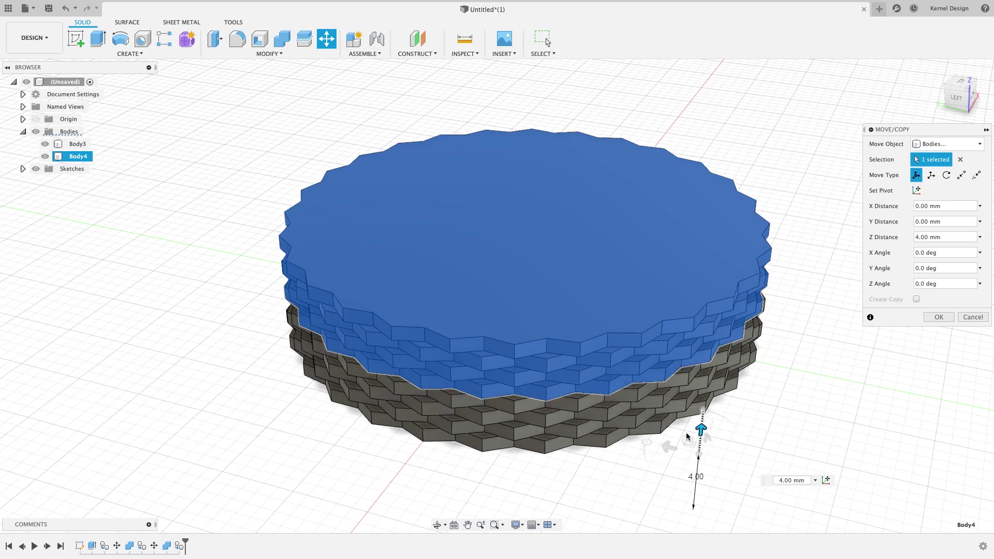
pyautogui.click(939, 317)
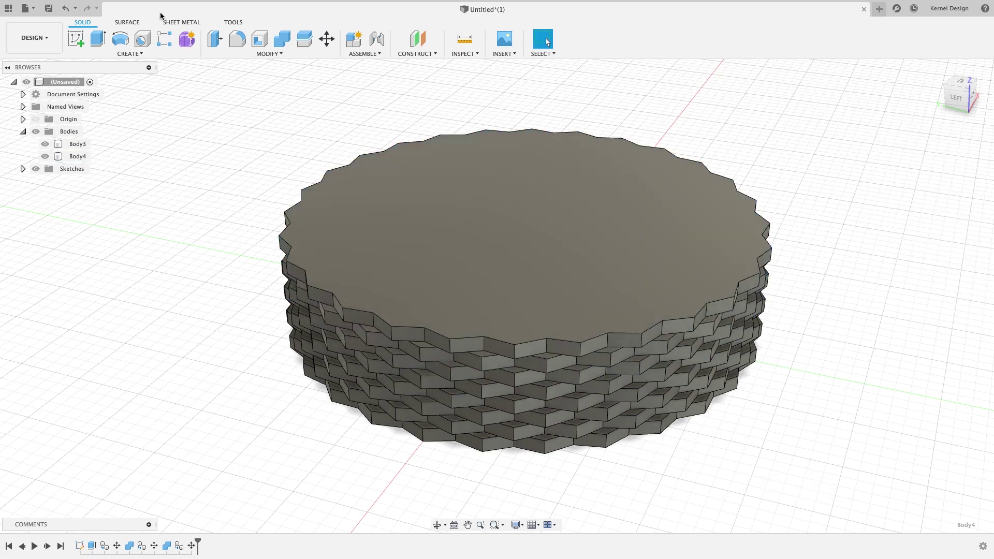
# Step: Join the raised ring with the lower ring into a single taller woven body
pyautogui.click(284, 40)
pyautogui.click(493, 224)
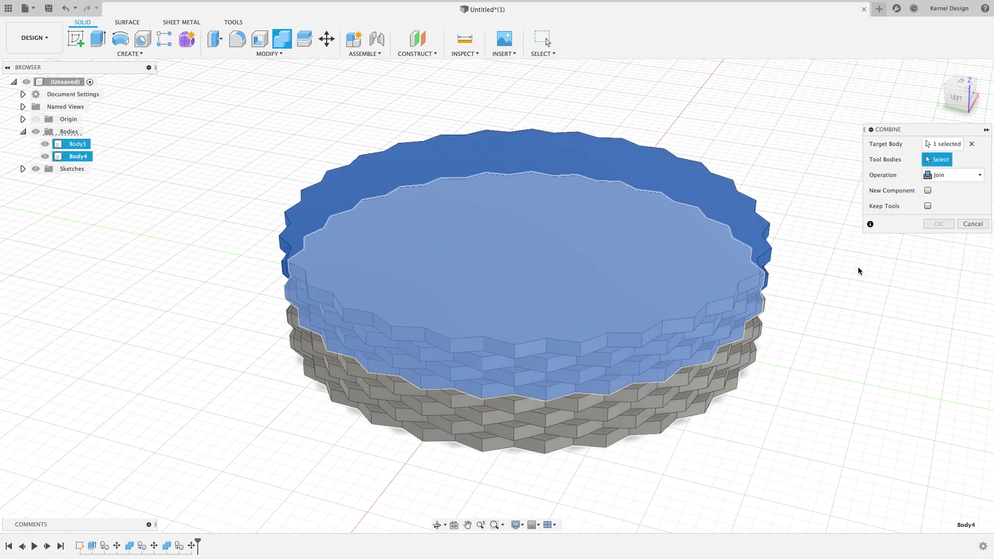
pyautogui.click(735, 352)
pyautogui.click(939, 224)
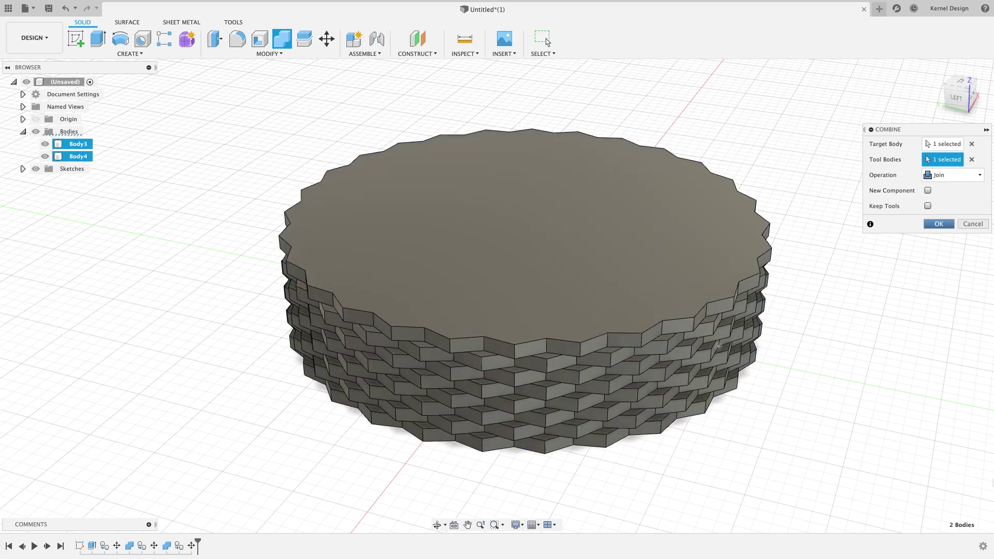
pyautogui.keyDown('shift'); pyautogui.moveTo(521, 340); pyautogui.dragTo(372, 273, button='middle'); pyautogui.keyUp('shift')
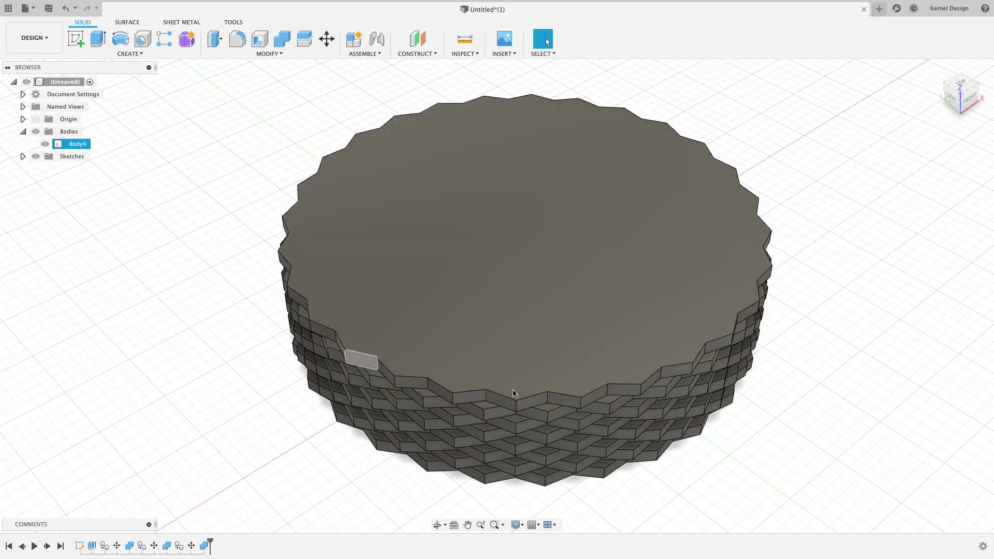
pyautogui.click(288, 139)
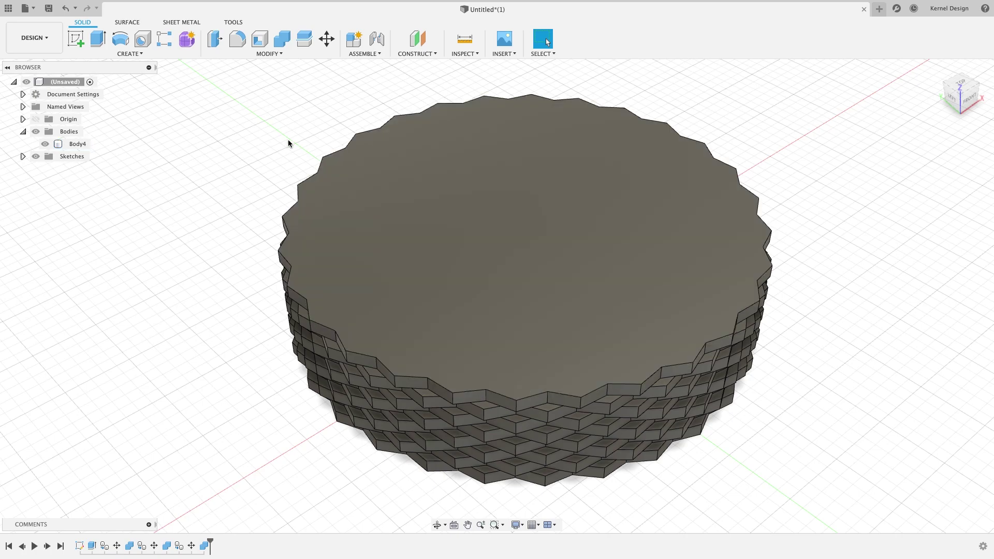
# Step: Sketch a circle on the bottom face, centred at the origin and reaching the teeth tips
pyautogui.click(73, 42)
pyautogui.keyDown('shift'); pyautogui.moveTo(519, 345); pyautogui.dragTo(601, 243, button='middle'); pyautogui.keyUp('shift')
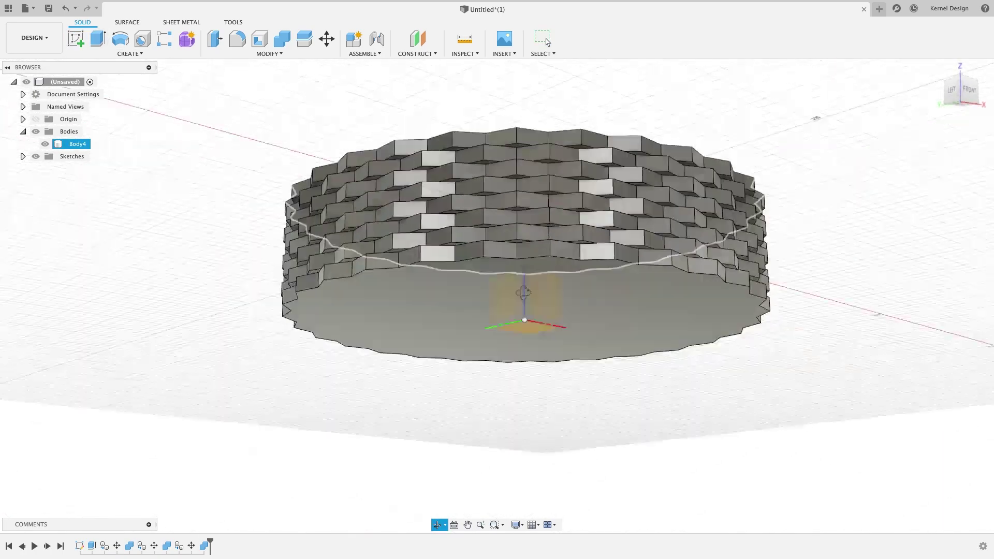
pyautogui.click(602, 247)
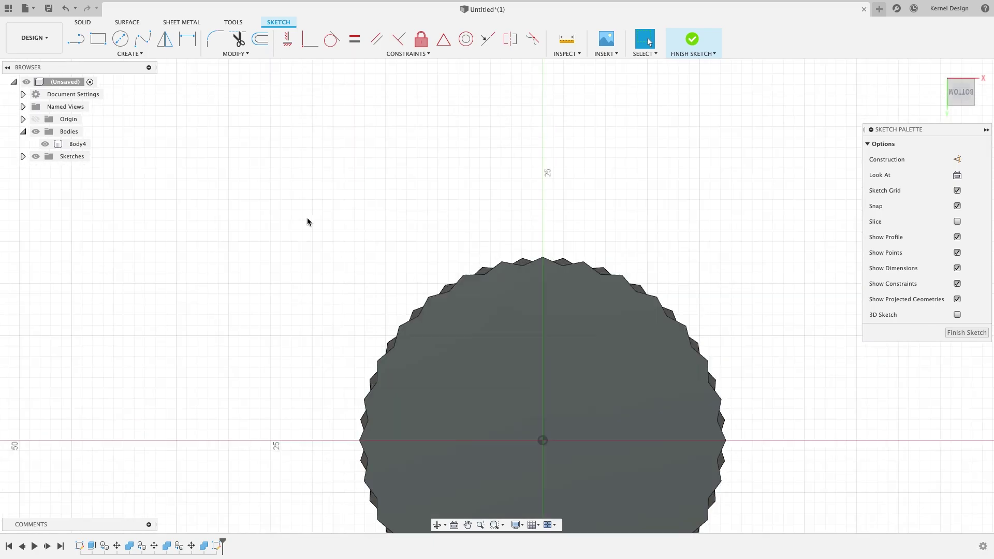
pyautogui.click(128, 46)
pyautogui.moveTo(617, 417); pyautogui.dragTo(478, 295, button='middle')
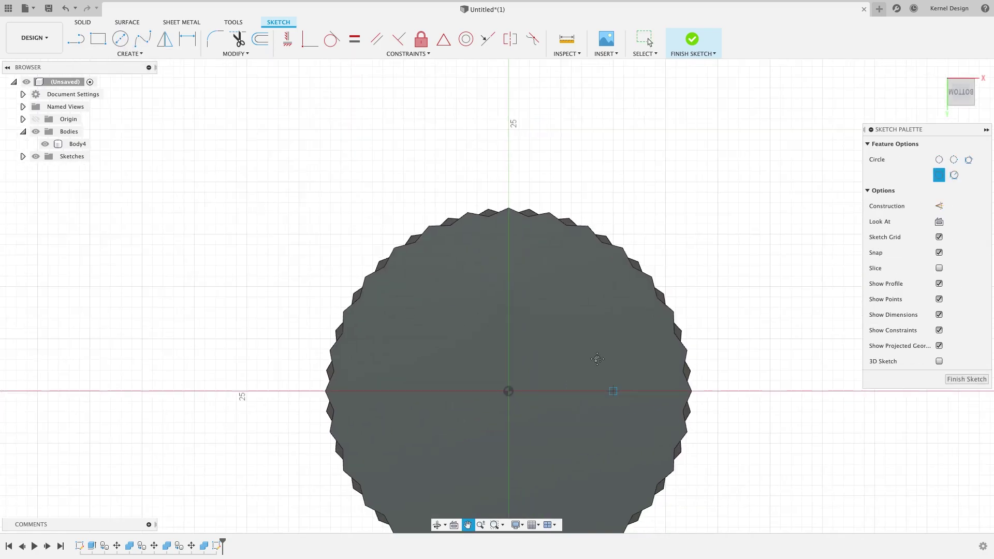
pyautogui.click(446, 280)
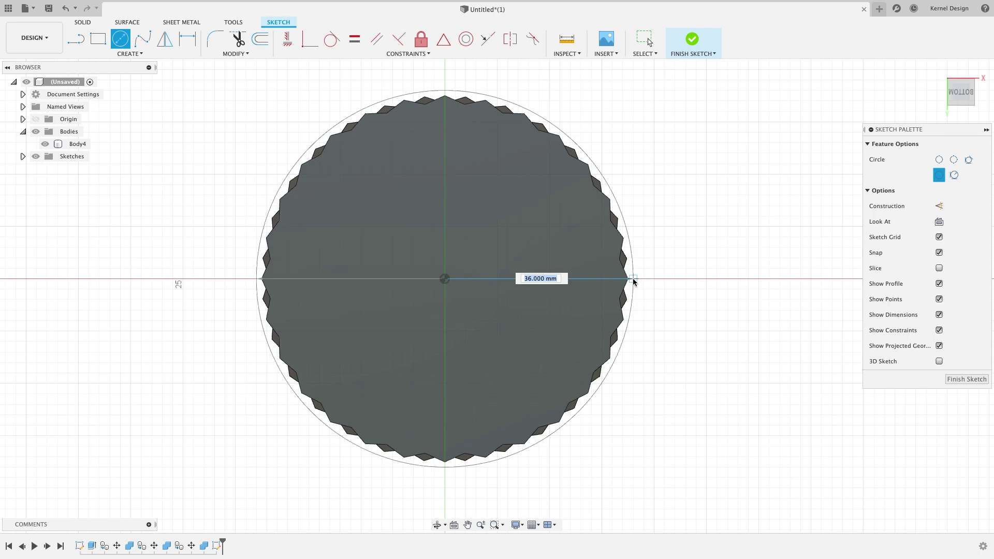
pyautogui.click(632, 281)
pyautogui.keyDown('shift'); pyautogui.moveTo(606, 330); pyautogui.dragTo(492, 274, button='middle'); pyautogui.keyUp('shift')
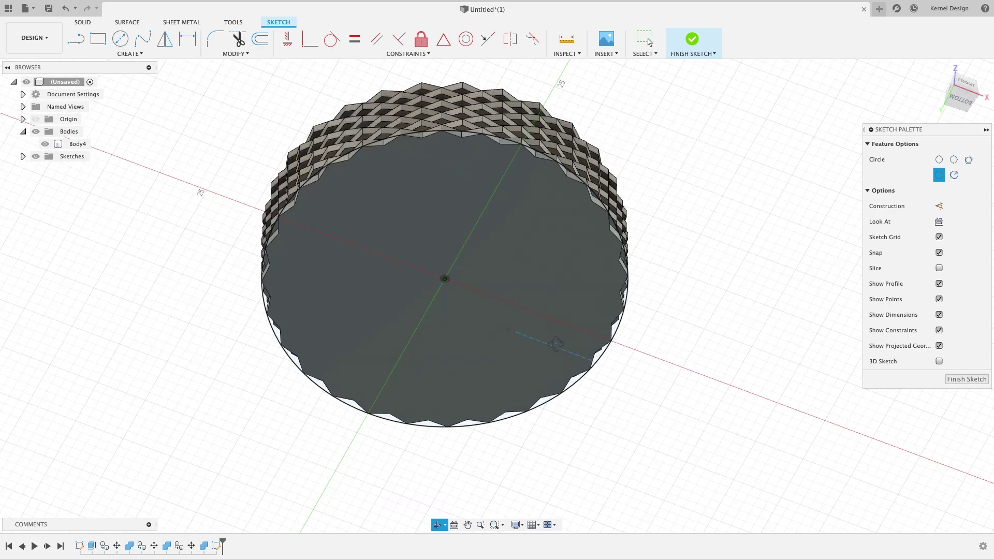
# Step: Extrude all the circle sketch's profiles 1 mm as a joined base
pyautogui.press('e')
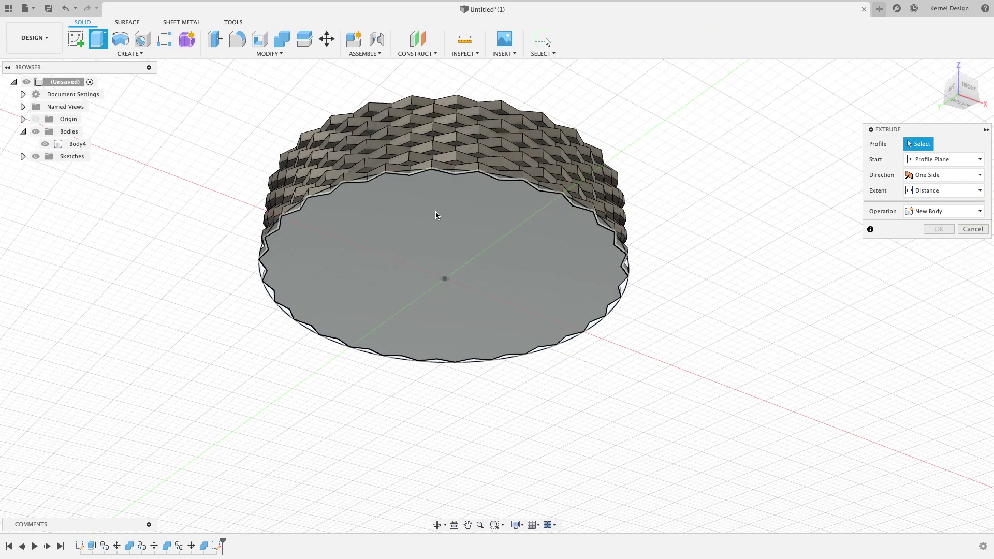
pyautogui.click(451, 243)
pyautogui.moveTo(217, 123); pyautogui.dragTo(712, 433)
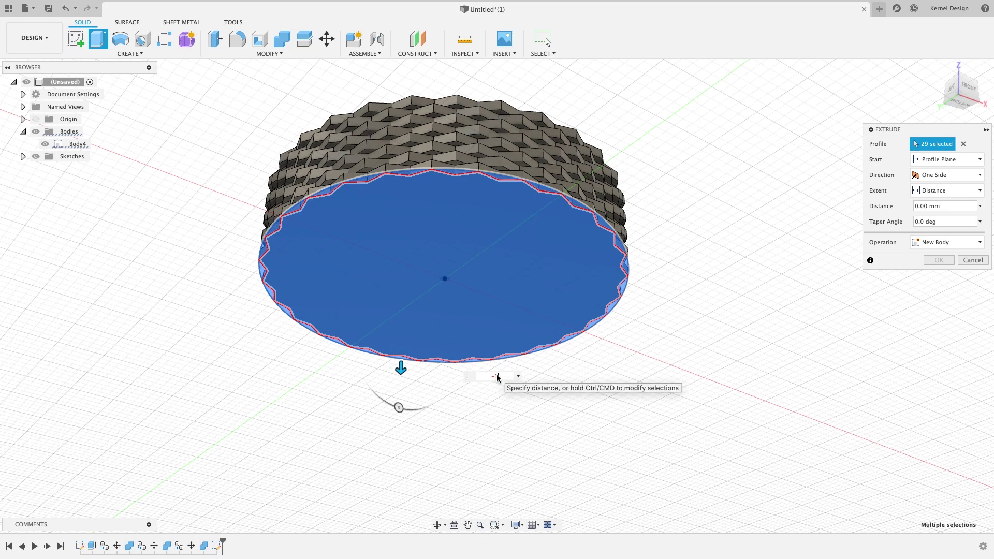
pyautogui.write('-1')
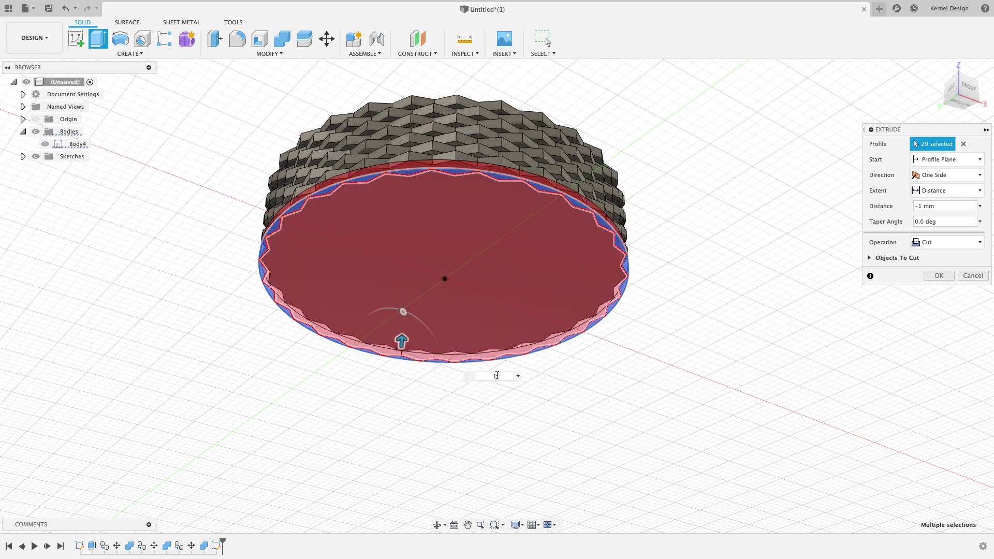
pyautogui.press('BackSpace')
pyautogui.press('BackSpace')
pyautogui.write('1')
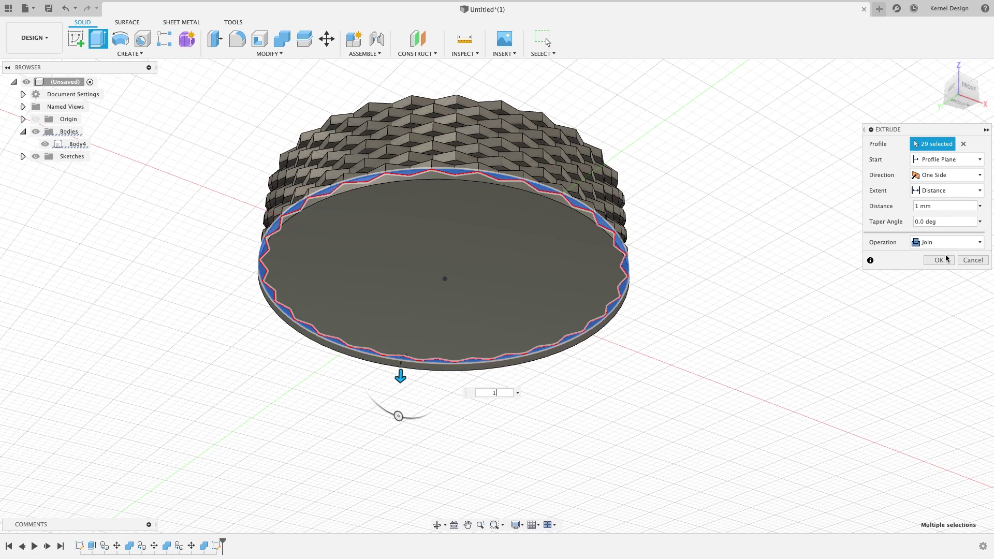
pyautogui.press('Return')
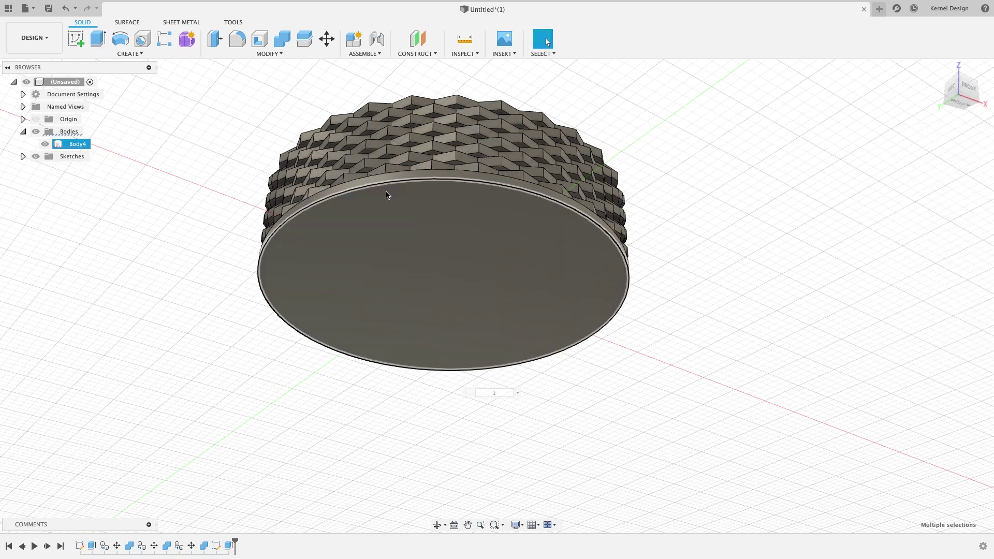
pyautogui.keyDown('shift'); pyautogui.moveTo(457, 205); pyautogui.dragTo(424, 229, button='middle'); pyautogui.keyUp('shift')
pyautogui.click(412, 213)
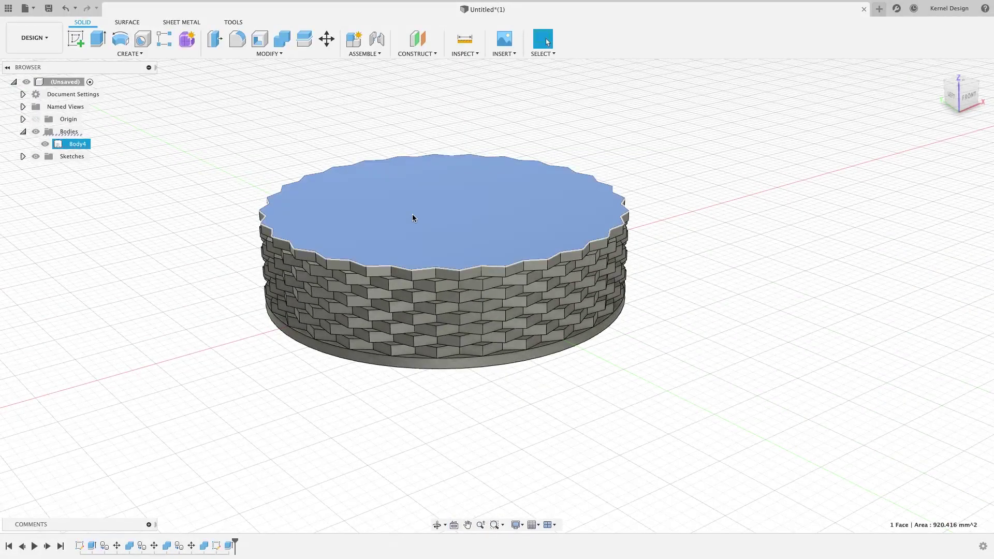
pyautogui.click(75, 38)
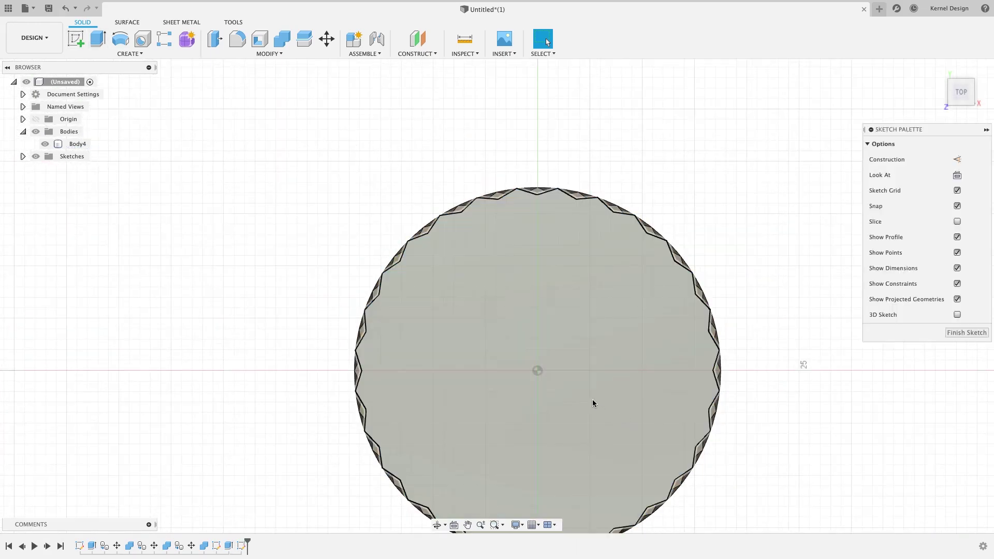
# Step: Sketch a circle on the top face, centred at the origin and reaching the teeth tips
pyautogui.press('c')
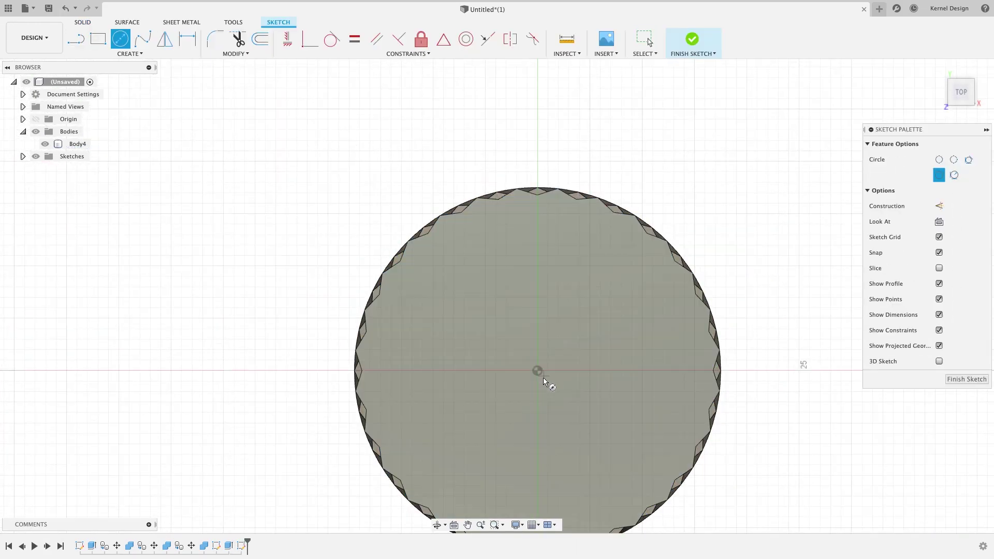
pyautogui.click(537, 371)
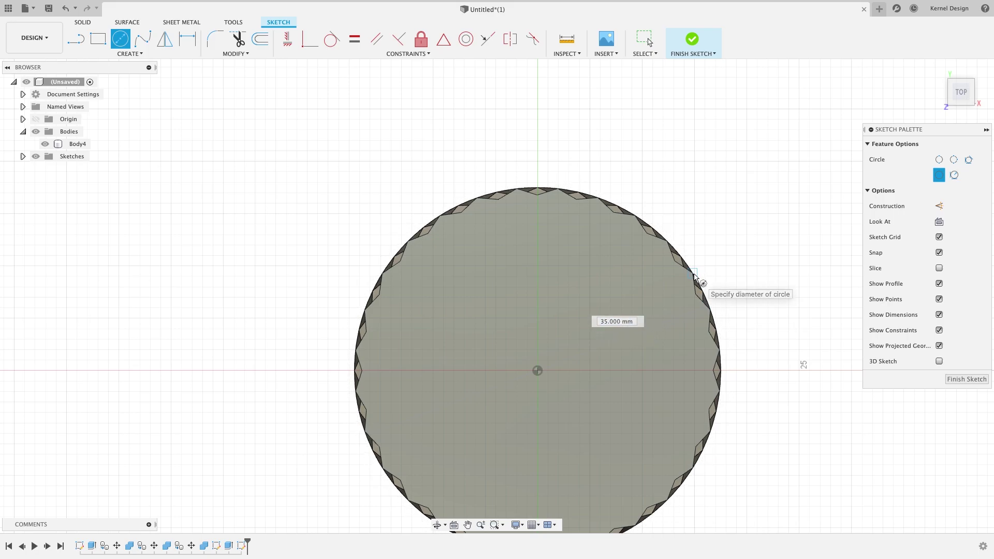
pyautogui.click(695, 281)
pyautogui.keyDown('shift'); pyautogui.moveTo(606, 438); pyautogui.dragTo(602, 385, button='middle'); pyautogui.keyUp('shift')
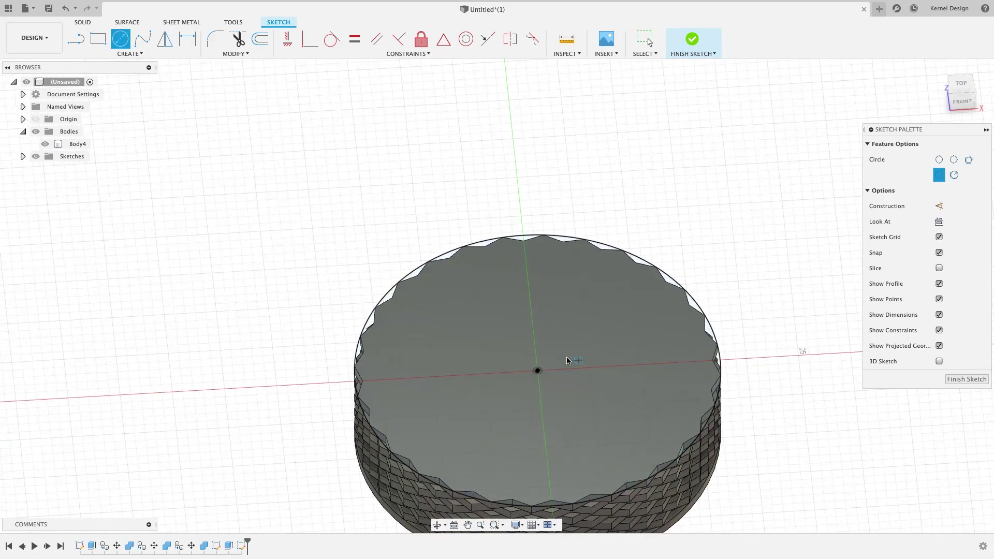
# Step: Extrude all the top sketch's profiles 1 mm, joined, as a cap
pyautogui.press('e')
pyautogui.click(473, 312)
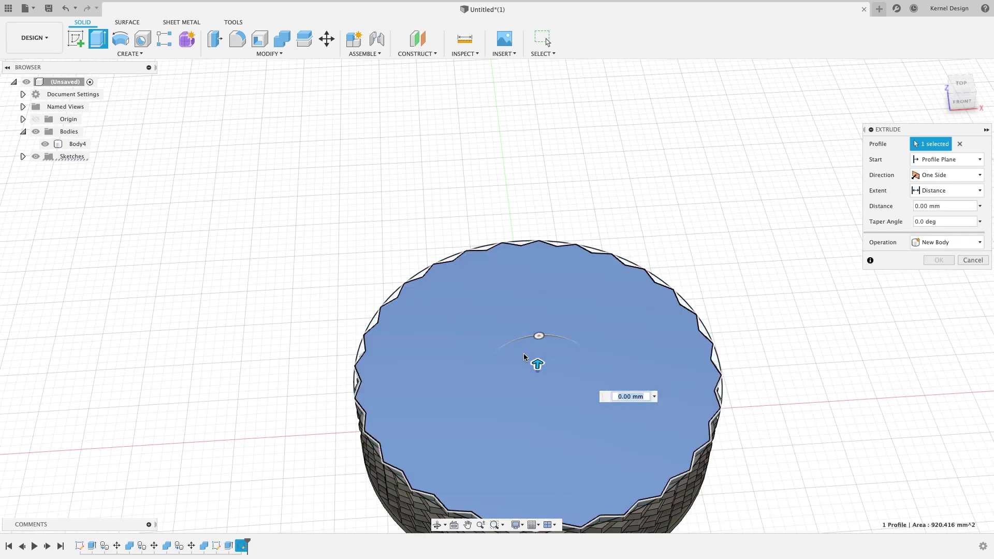
pyautogui.moveTo(524, 357); pyautogui.dragTo(473, 249, button='middle')
pyautogui.moveTo(275, 110); pyautogui.dragTo(737, 425)
pyautogui.write('1')
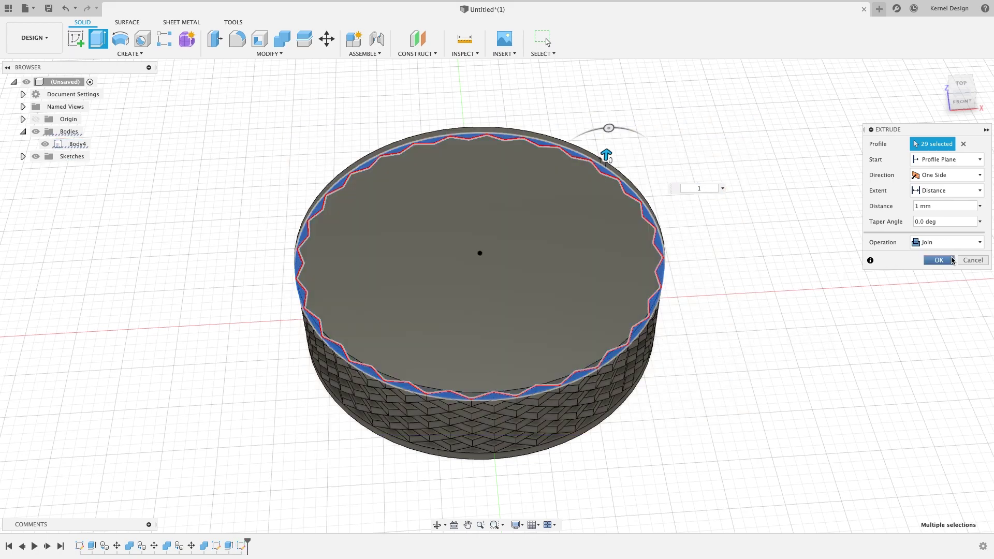
pyautogui.press('Return')
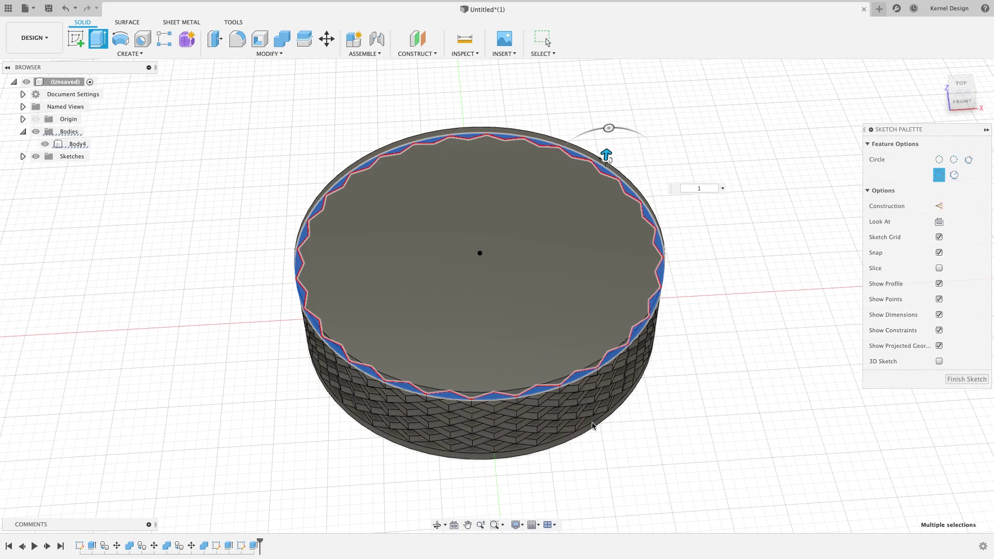
# Step: Inspect the finished knob, then copy and paste Body4 as a duplicate
pyautogui.moveTo(536, 396)
pyautogui.keyDown('shift'); pyautogui.mouseDown(button='middle')
pyautogui.moveTo(554, 368)
pyautogui.moveTo(392, 374)
pyautogui.moveTo(337, 328)
pyautogui.moveTo(402, 308)
pyautogui.moveTo(557, 339)
pyautogui.mouseUp(button='middle'); pyautogui.keyUp('shift')
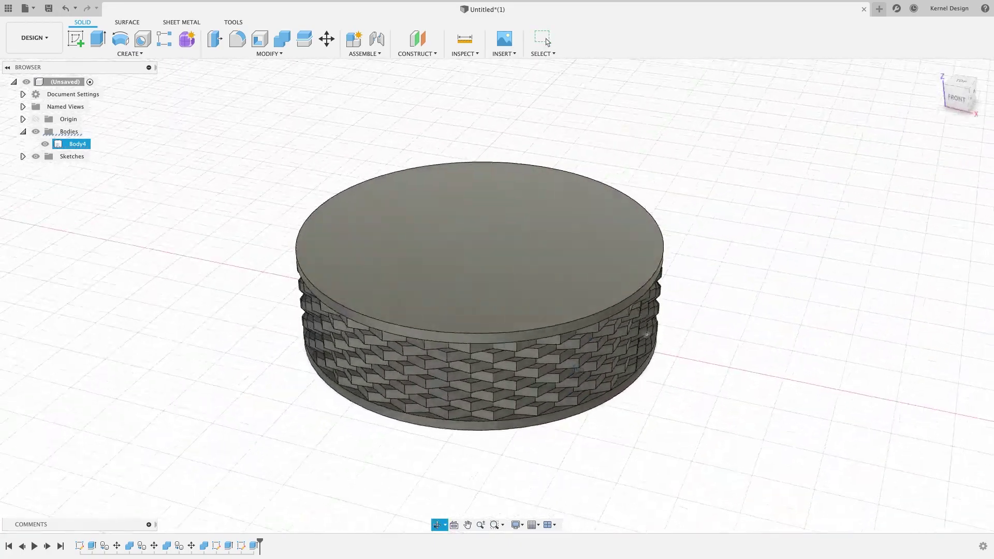
pyautogui.moveTo(464, 220)
pyautogui.keyDown('shift'); pyautogui.mouseDown(button='middle')
pyautogui.moveTo(509, 407)
pyautogui.moveTo(456, 283)
pyautogui.mouseUp(button='middle'); pyautogui.keyUp('shift')
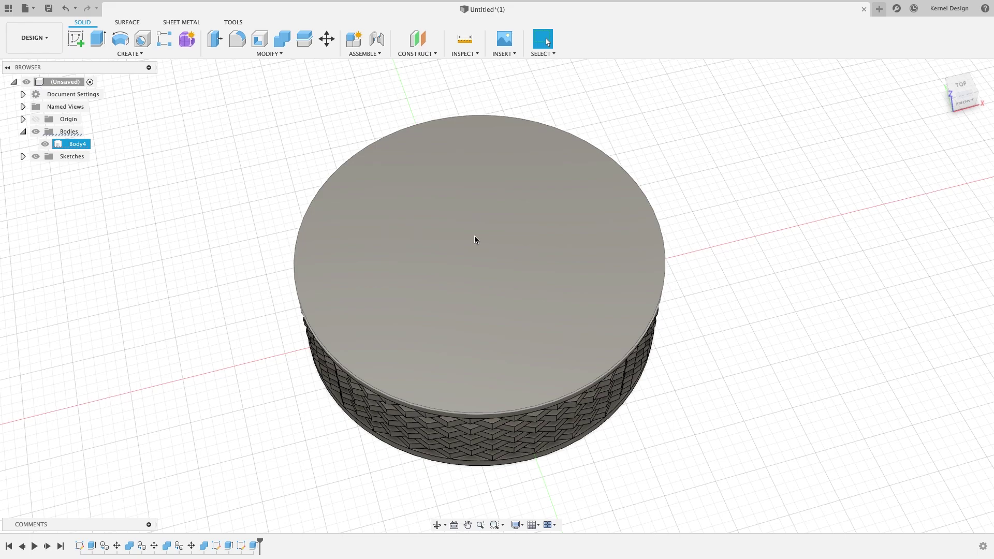
pyautogui.click(86, 144)
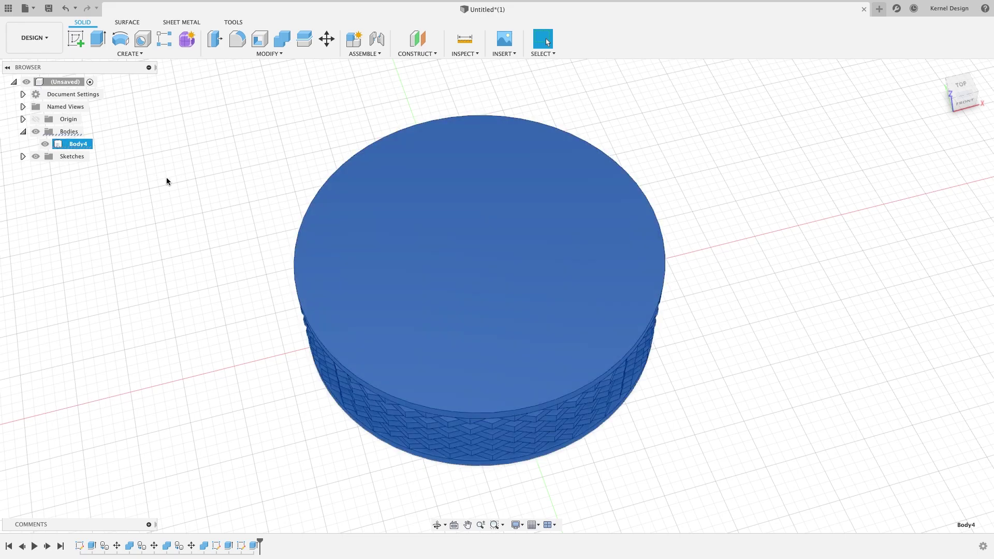
pyautogui.hotkey('ctrl', 'c')
pyautogui.hotkey('ctrl', 'v')
# Step: Move the cap body Body5 45 mm up along Z, clear of Body4
pyautogui.scroll(-3, 492, 356)
pyautogui.moveTo(614, 434)
pyautogui.mouseDown(button='middle')
pyautogui.moveTo(604, 397)
pyautogui.moveTo(661, 392)
pyautogui.mouseUp(button='middle')
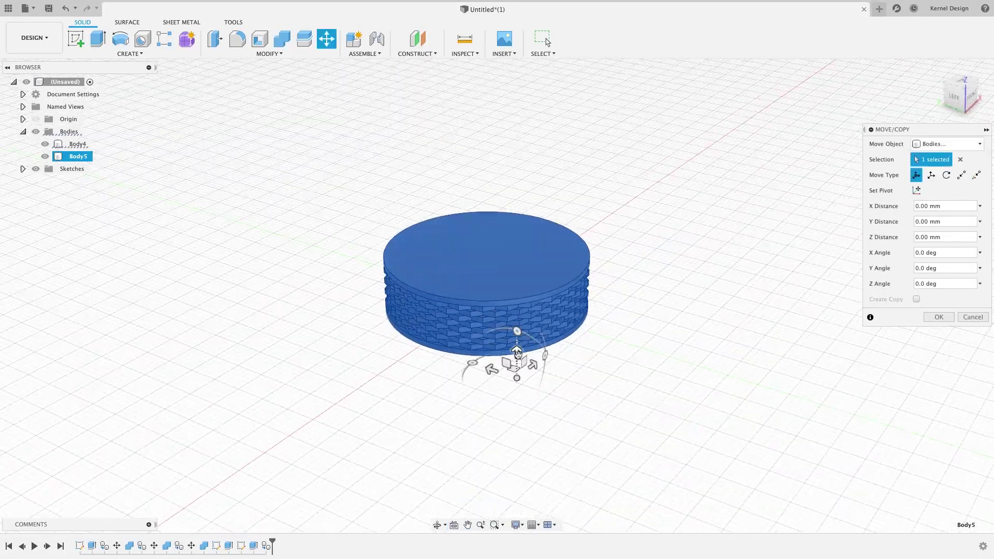
pyautogui.moveTo(517, 335); pyautogui.dragTo(531, 163)
pyautogui.write('35')
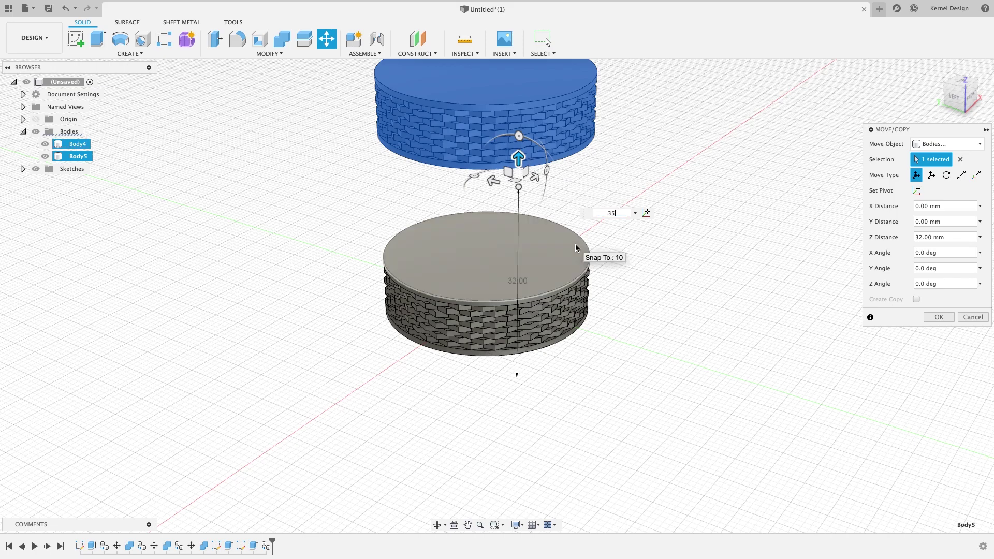
pyautogui.press('Return')
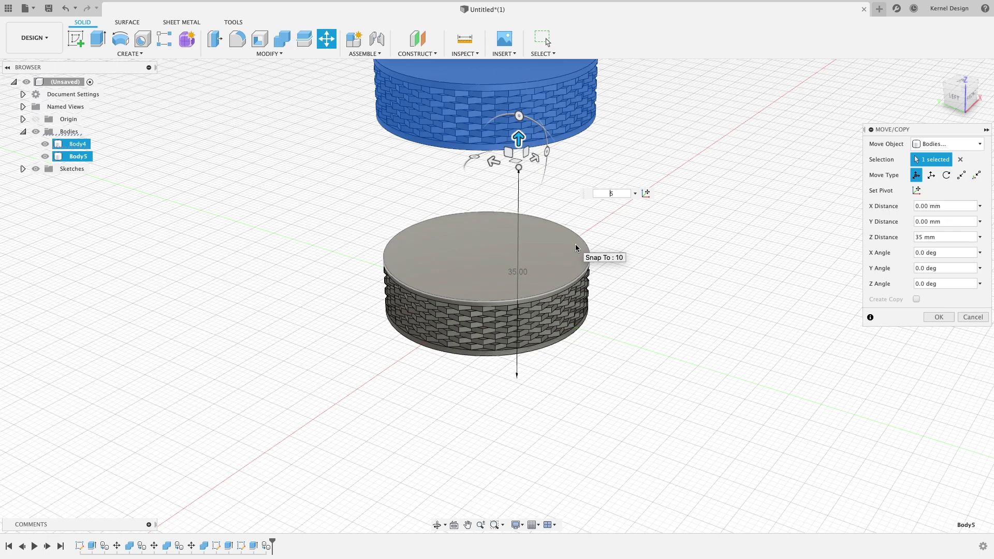
pyautogui.write('454')
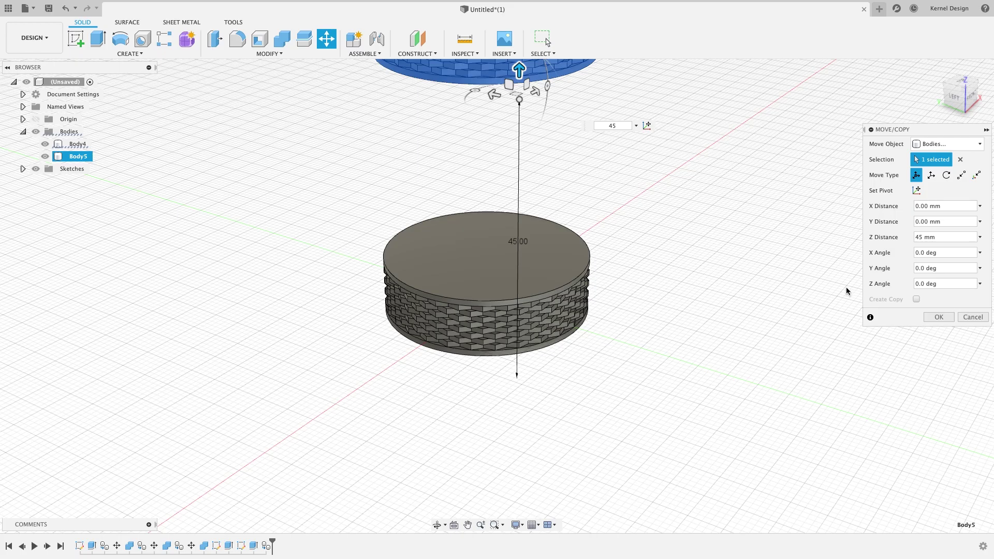
pyautogui.press('Tab')
pyautogui.press('Return')
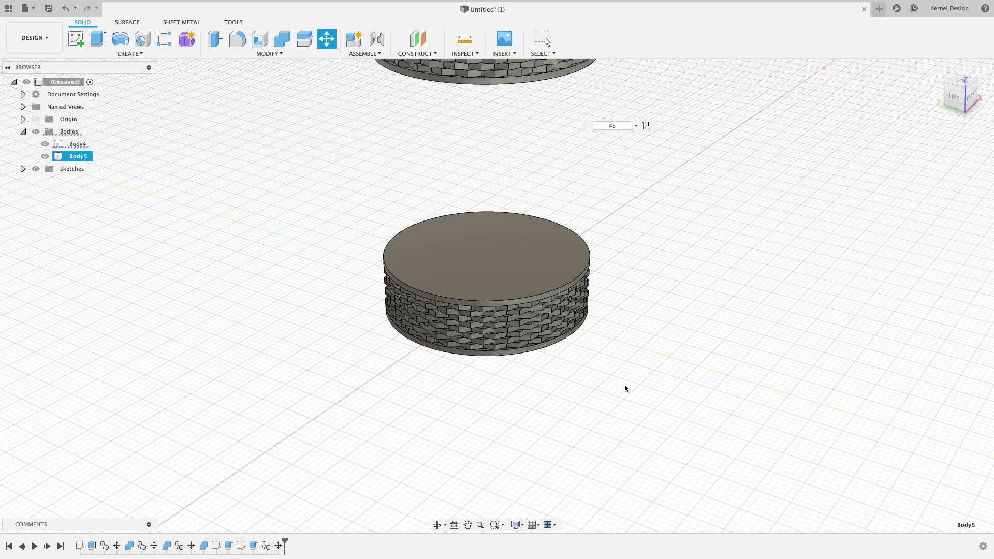
pyautogui.keyDown('shift'); pyautogui.moveTo(651, 399); pyautogui.dragTo(667, 414, button='middle'); pyautogui.keyUp('shift')
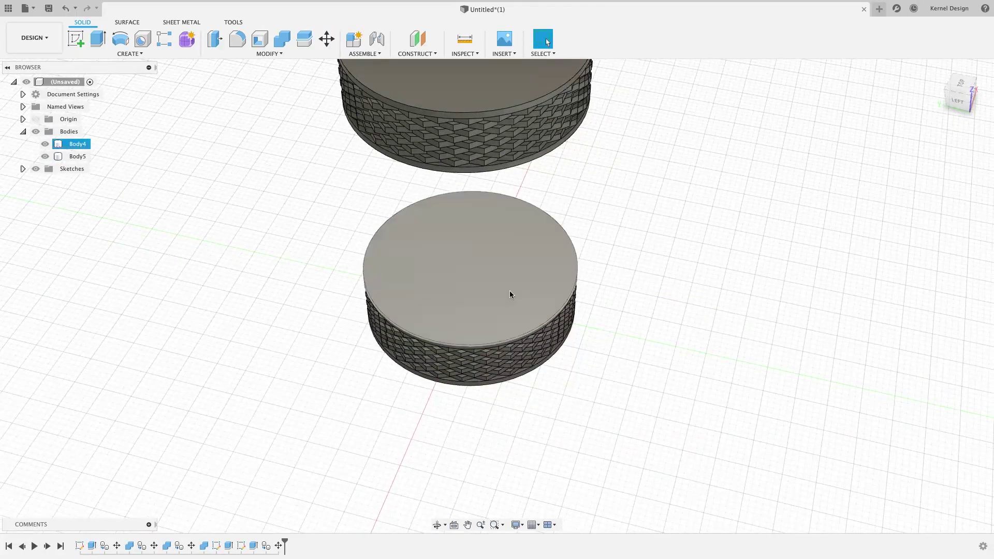
# Step: Sketch a 20 mm centre circle on the lower knob body's top face
pyautogui.click(502, 265)
pyautogui.click(72, 39)
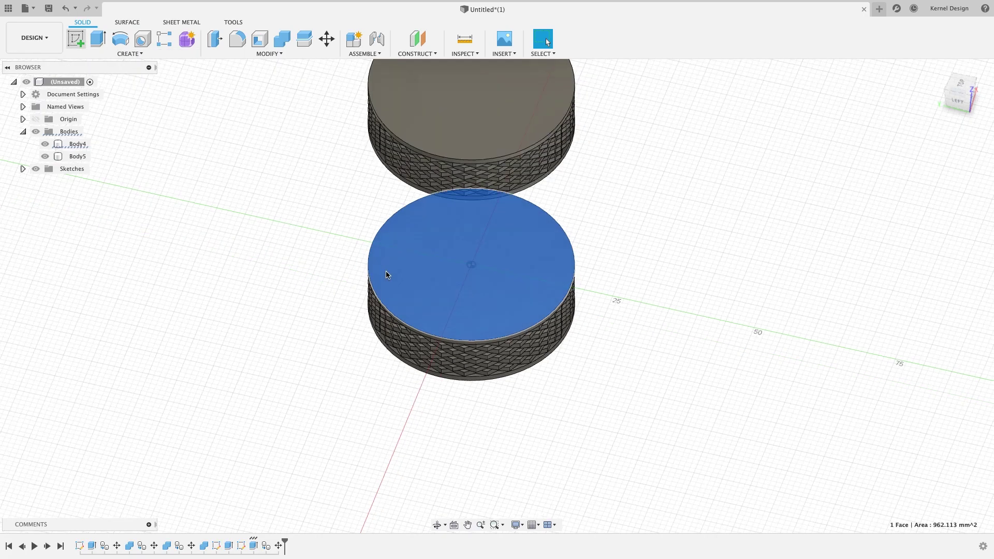
pyautogui.moveTo(560, 393)
pyautogui.keyDown('shift'); pyautogui.mouseDown(button='middle')
pyautogui.moveTo(648, 363)
pyautogui.moveTo(648, 346)
pyautogui.moveTo(589, 371)
pyautogui.mouseUp(button='middle'); pyautogui.keyUp('shift')
pyautogui.press('c')
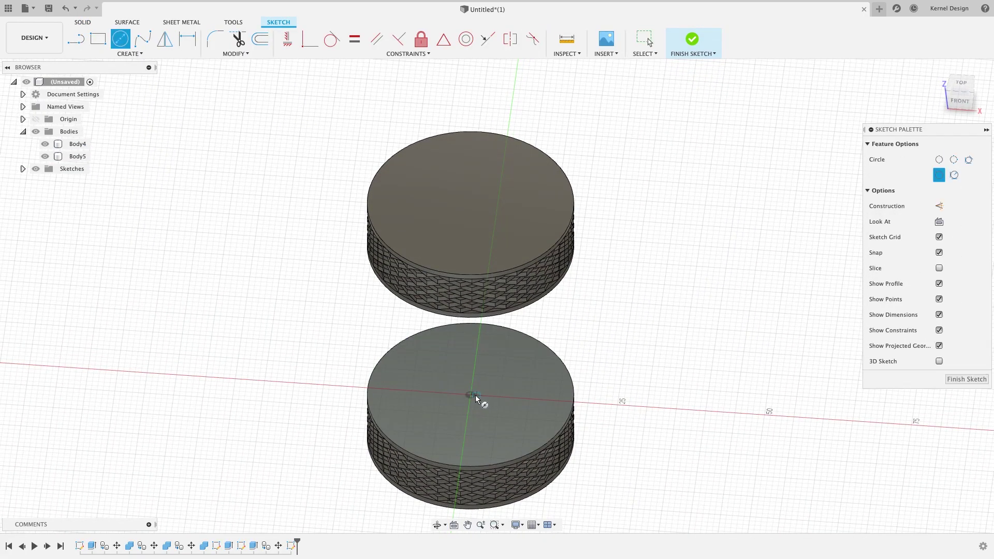
pyautogui.click(470, 395)
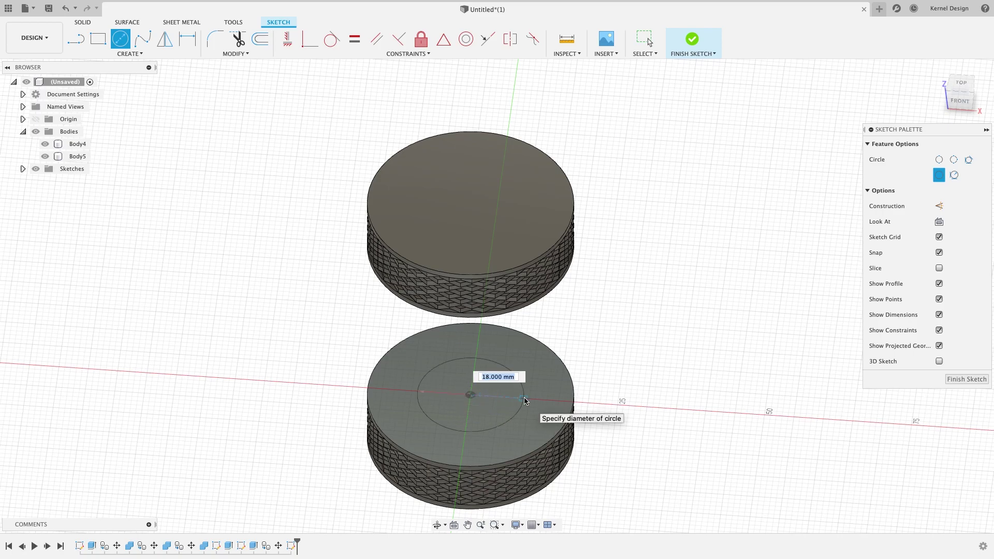
pyautogui.press('Tab')
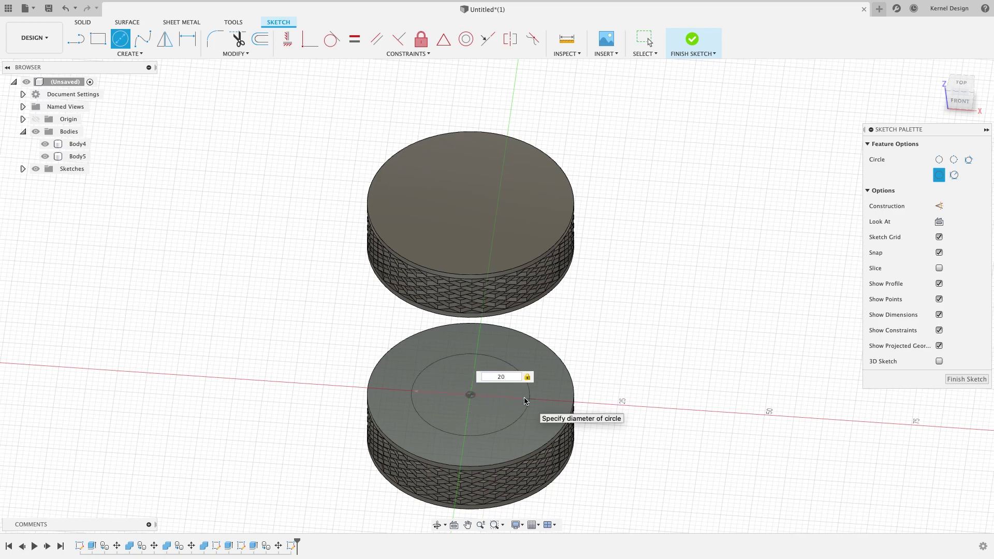
pyautogui.press('Return')
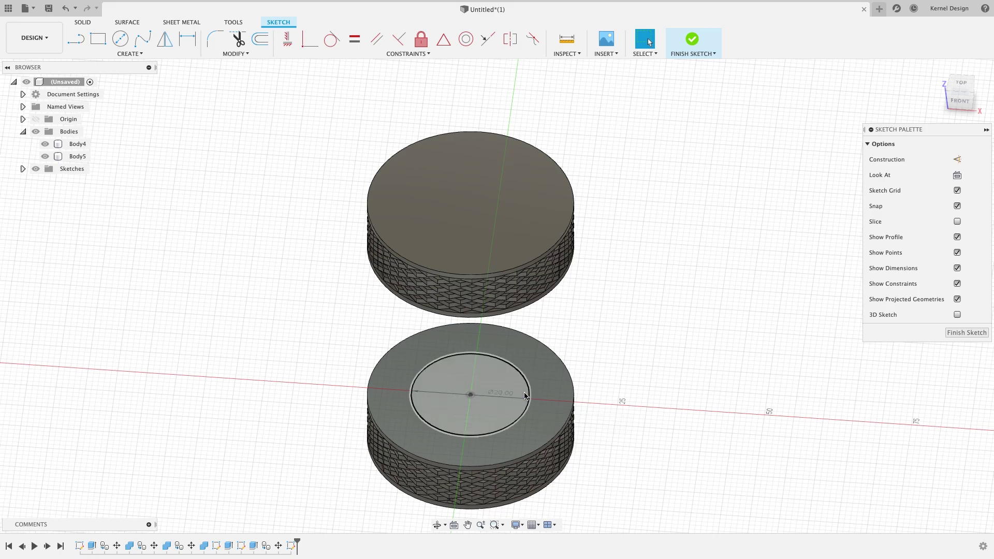
pyautogui.keyDown('shift'); pyautogui.moveTo(525, 400); pyautogui.dragTo(495, 384, button='middle'); pyautogui.keyUp('shift')
pyautogui.press('Escape')
# Step: Extrude the circle 35 mm as a joined shaft, with the cap body hidden
pyautogui.click(495, 384)
pyautogui.press('e')
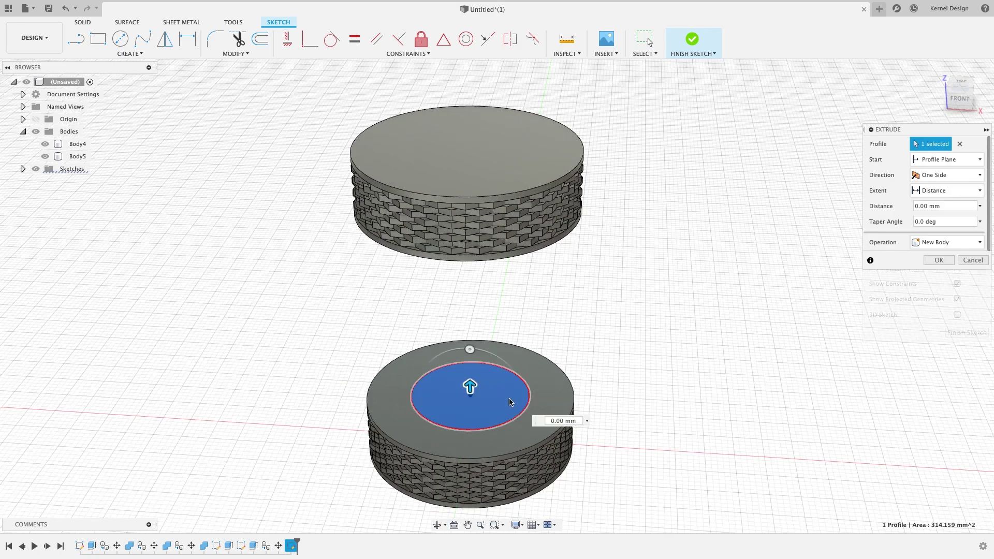
pyautogui.keyDown('shift'); pyautogui.moveTo(646, 403); pyautogui.dragTo(644, 362, button='middle'); pyautogui.keyUp('shift')
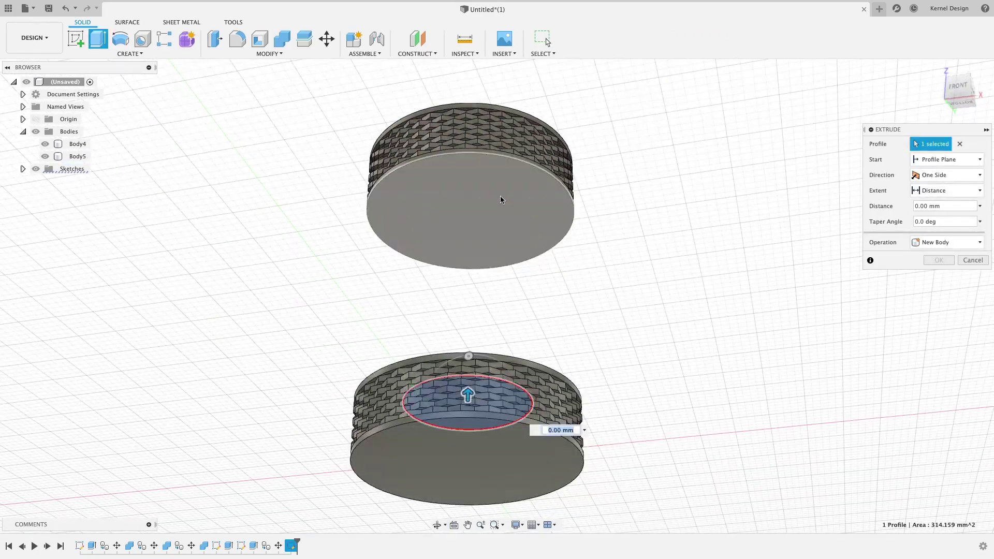
pyautogui.write('35')
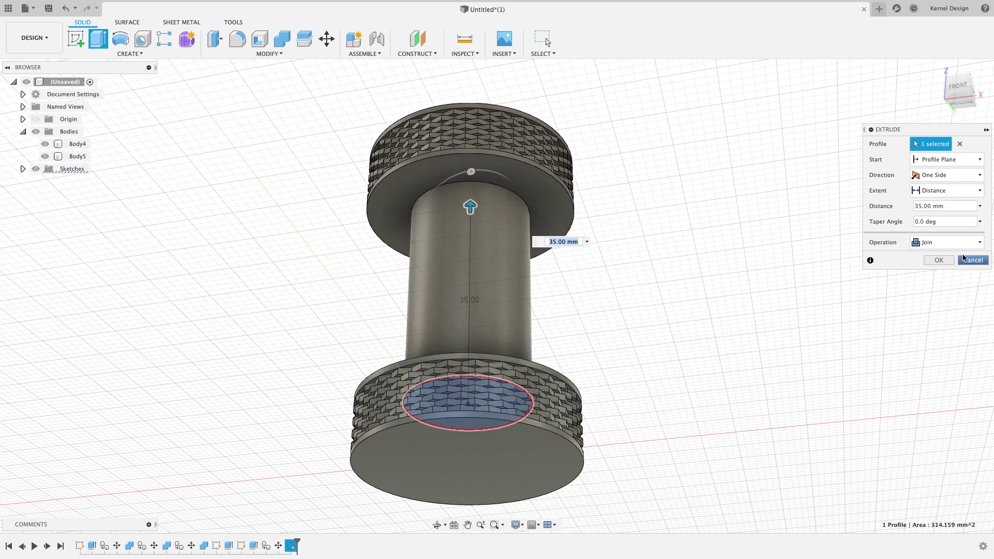
pyautogui.click(45, 156)
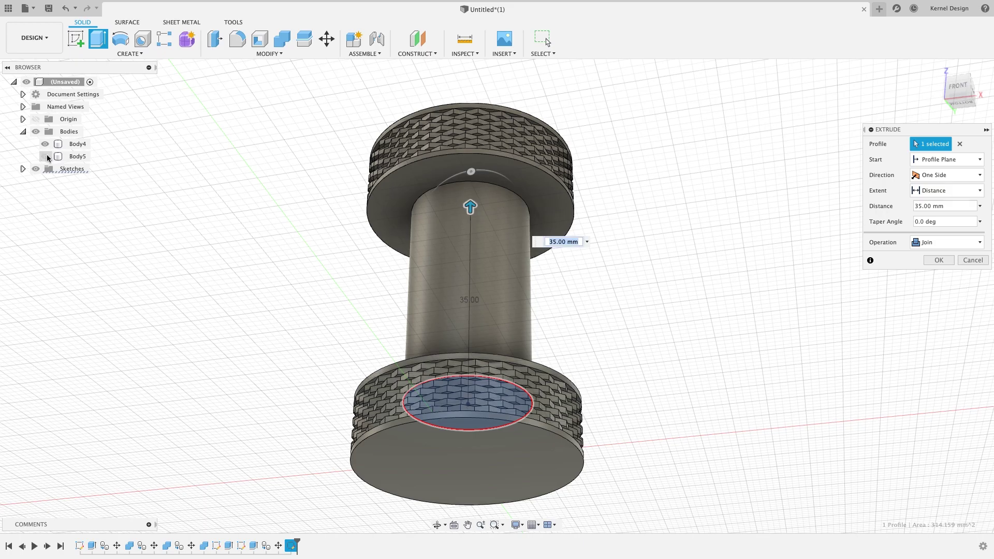
pyautogui.moveTo(635, 178)
pyautogui.keyDown('shift'); pyautogui.mouseDown(button='middle')
pyautogui.moveTo(623, 215)
pyautogui.moveTo(526, 193)
pyautogui.mouseUp(button='middle'); pyautogui.keyUp('shift')
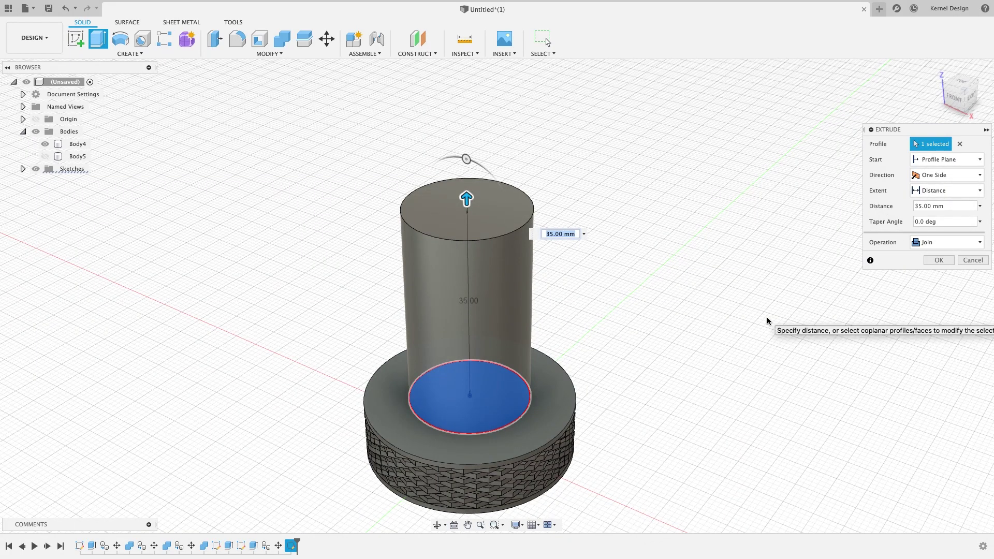
pyautogui.click(939, 261)
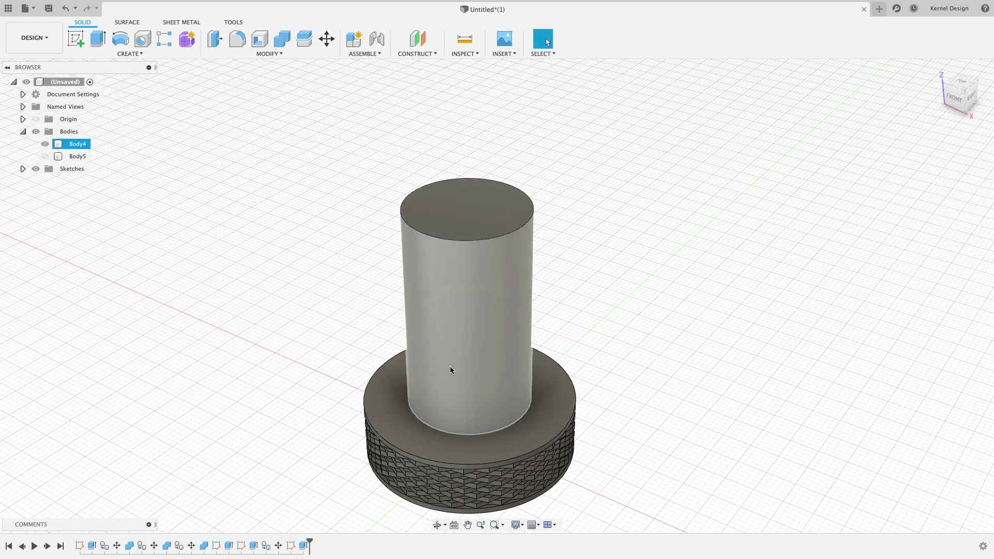
# Step: Briefly show and re-hide the cap body Body5 while orbiting around the shaft
pyautogui.keyDown('shift'); pyautogui.moveTo(449, 365); pyautogui.dragTo(542, 359, button='middle'); pyautogui.keyUp('shift')
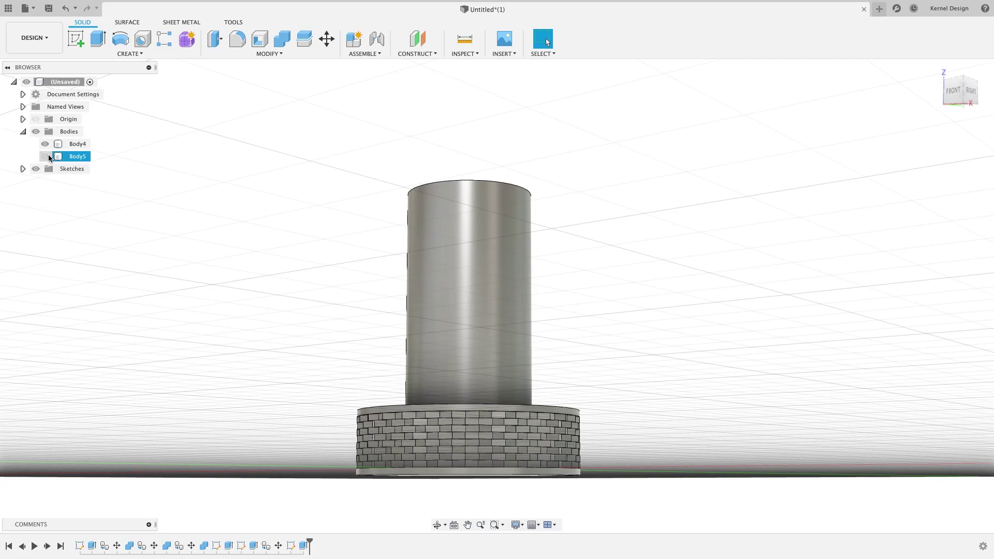
pyautogui.click(45, 156)
pyautogui.click(45, 156)
pyautogui.keyDown('shift'); pyautogui.moveTo(620, 249); pyautogui.dragTo(554, 249, button='middle'); pyautogui.keyUp('shift')
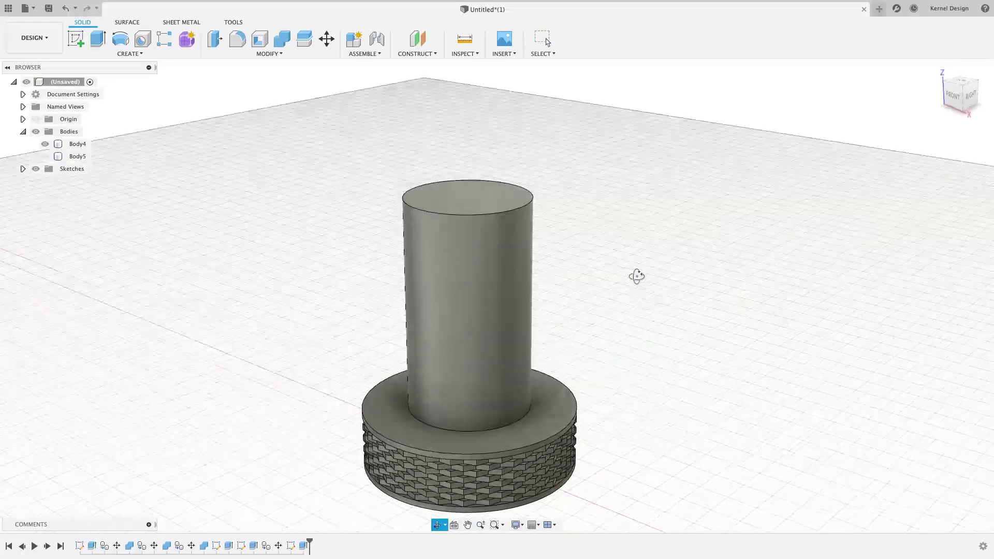
# Step: Extrude the shaft's top face 8 mm as a new body, Body6, then show the cap
pyautogui.click(499, 224)
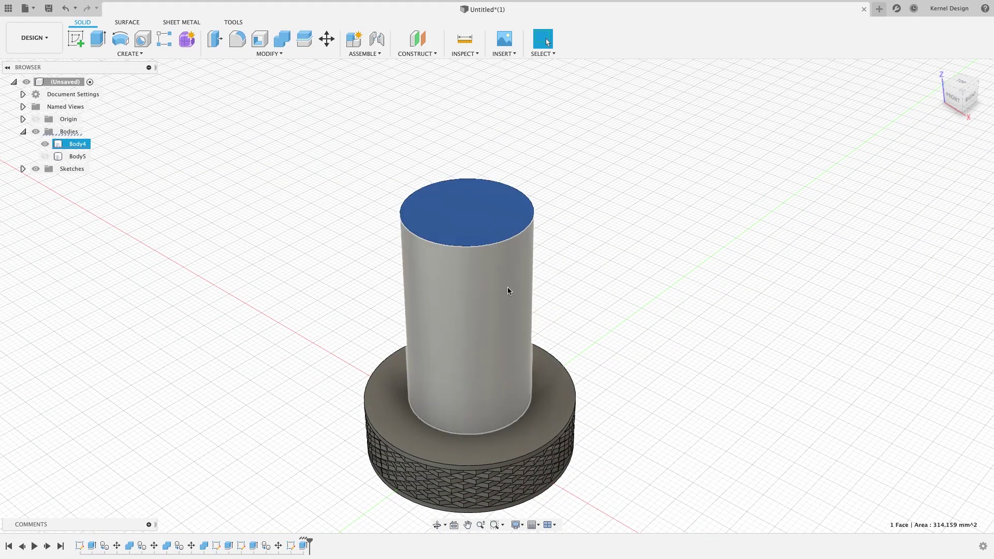
pyautogui.press('e')
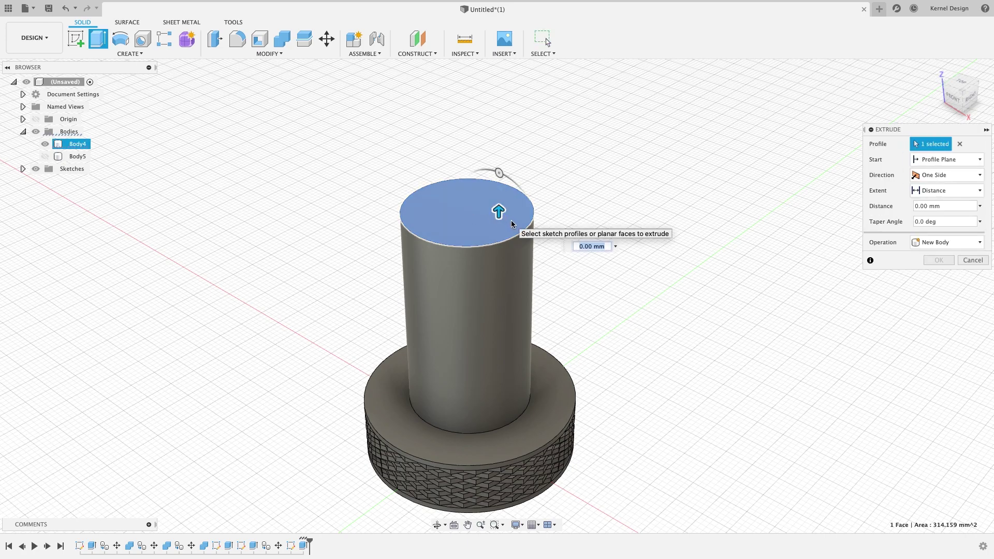
pyautogui.write('8')
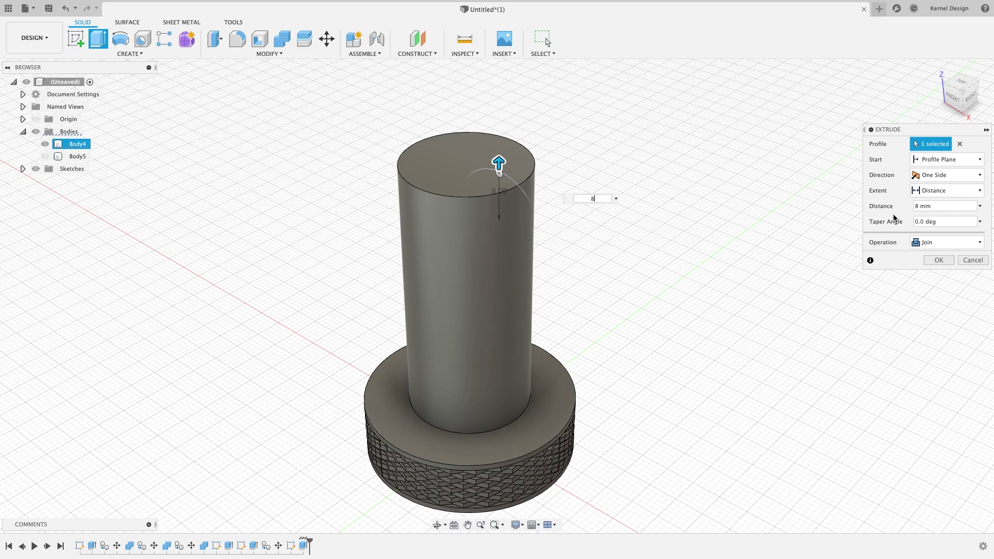
pyautogui.click(943, 243)
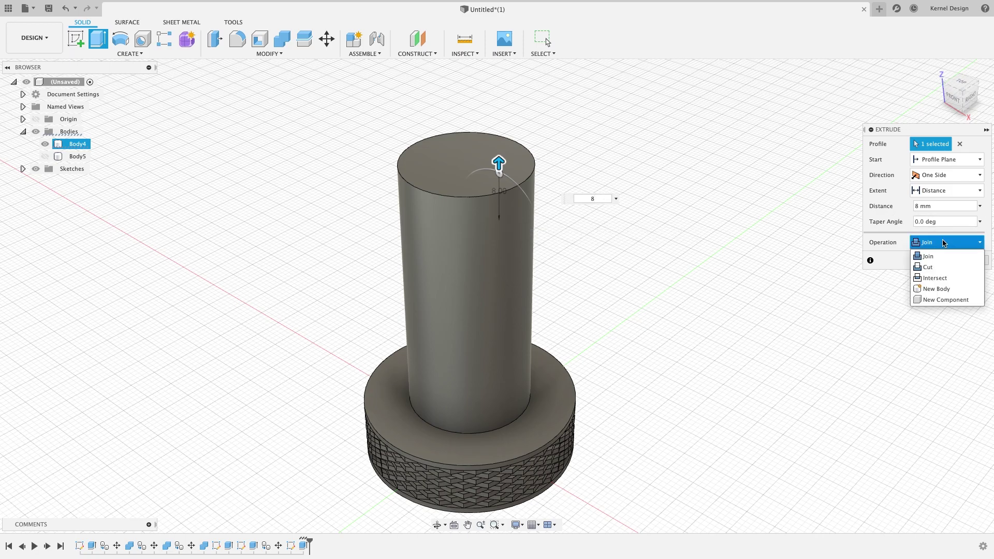
pyautogui.click(936, 290)
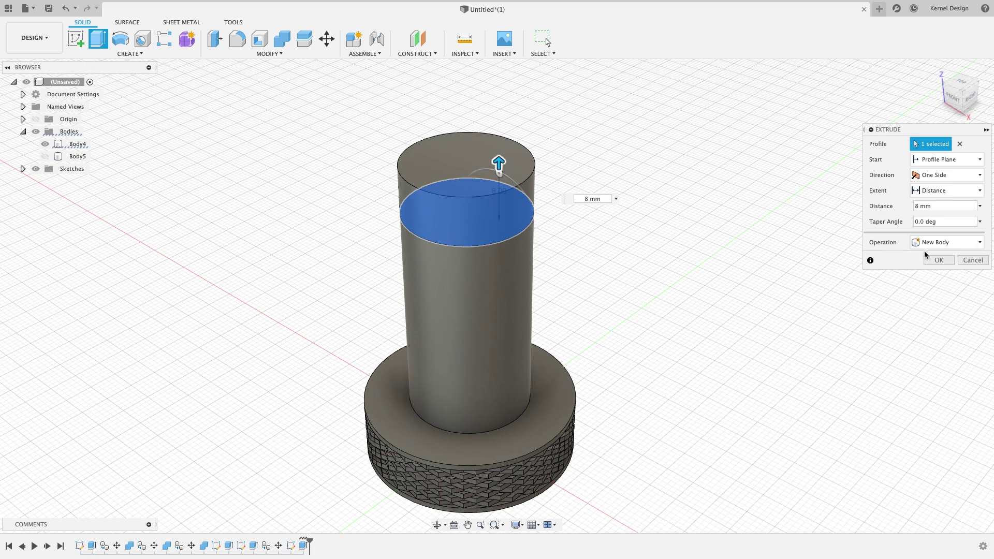
pyautogui.click(939, 260)
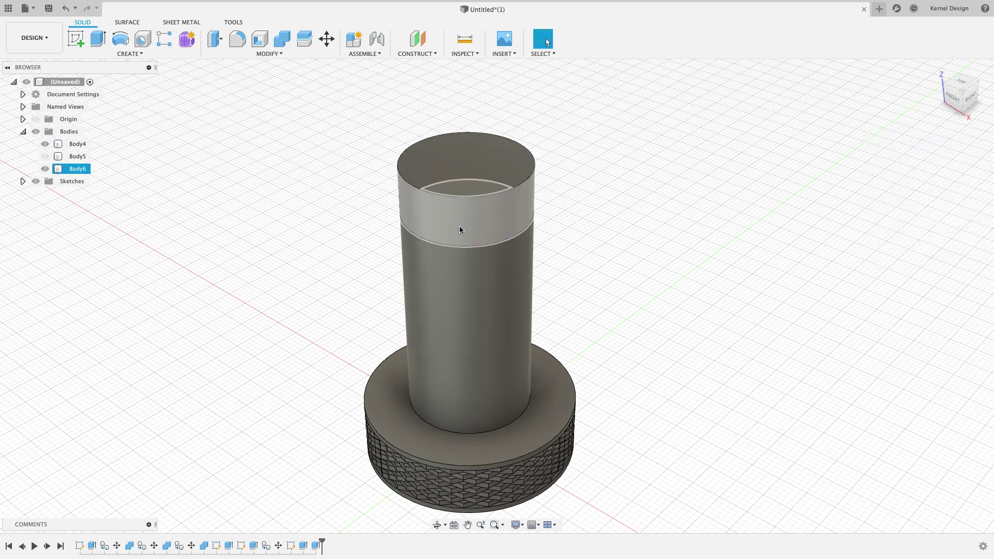
pyautogui.click(364, 289)
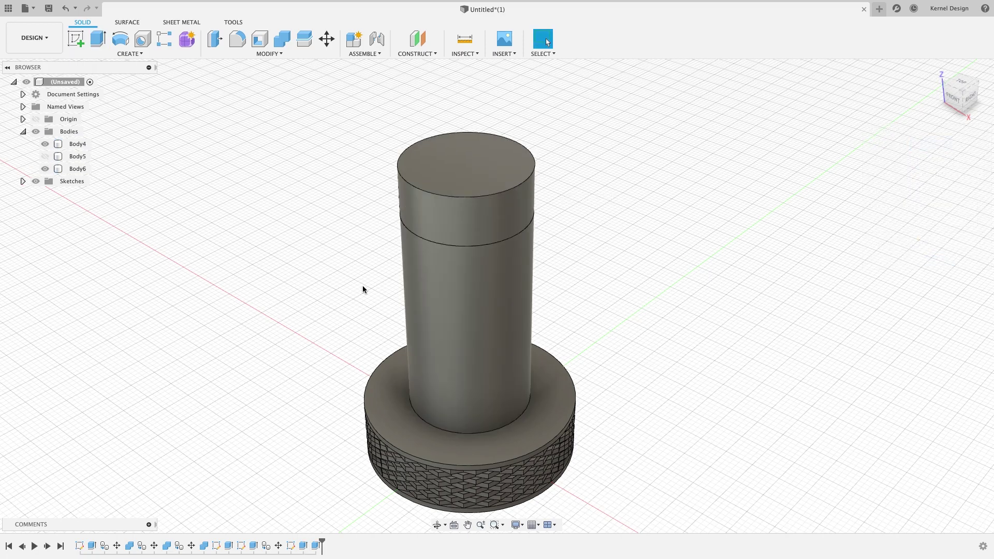
pyautogui.click(47, 155)
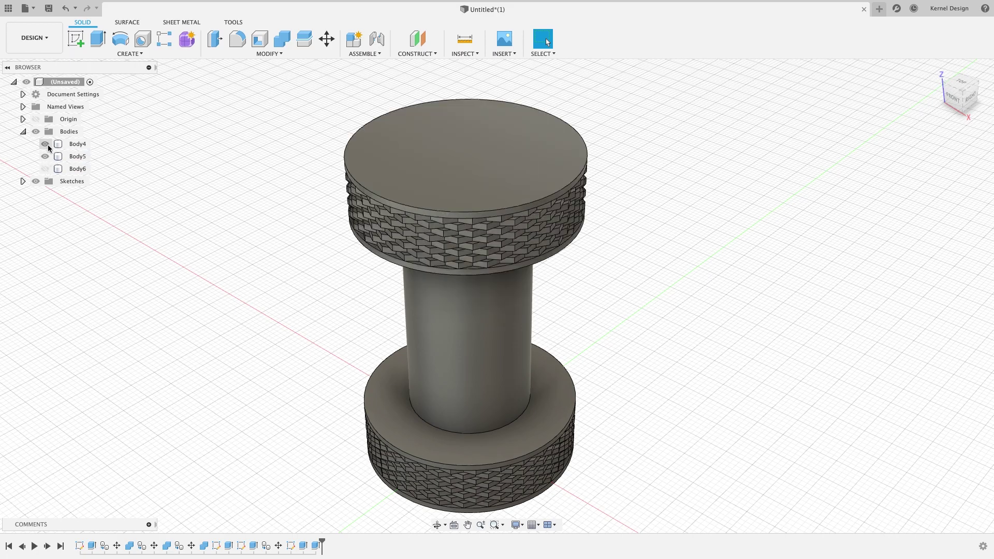
# Step: Hide the lower body and sketch a 20 mm circle on the cap's underside
pyautogui.click(45, 144)
pyautogui.keyDown('shift'); pyautogui.moveTo(483, 358); pyautogui.dragTo(493, 221, button='middle'); pyautogui.keyUp('shift')
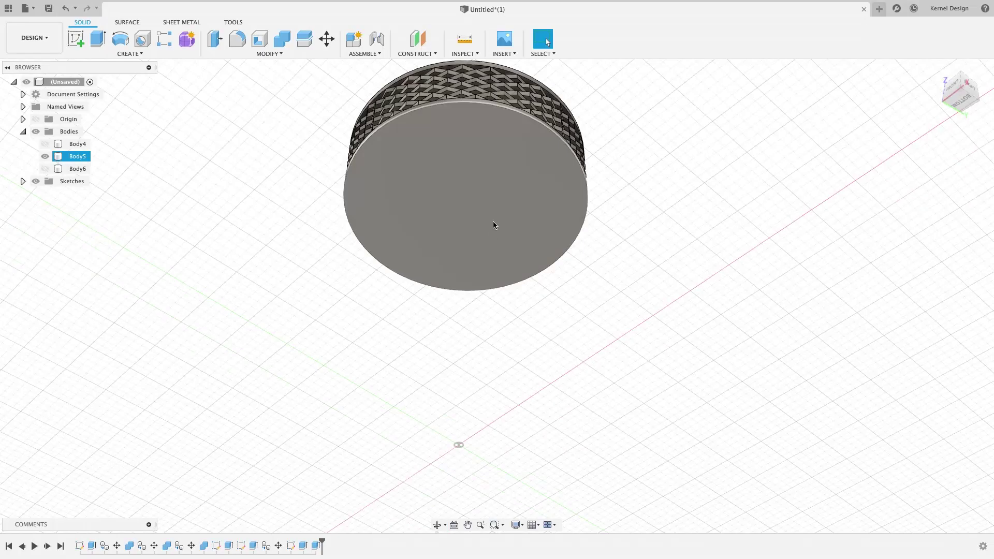
pyautogui.click(76, 39)
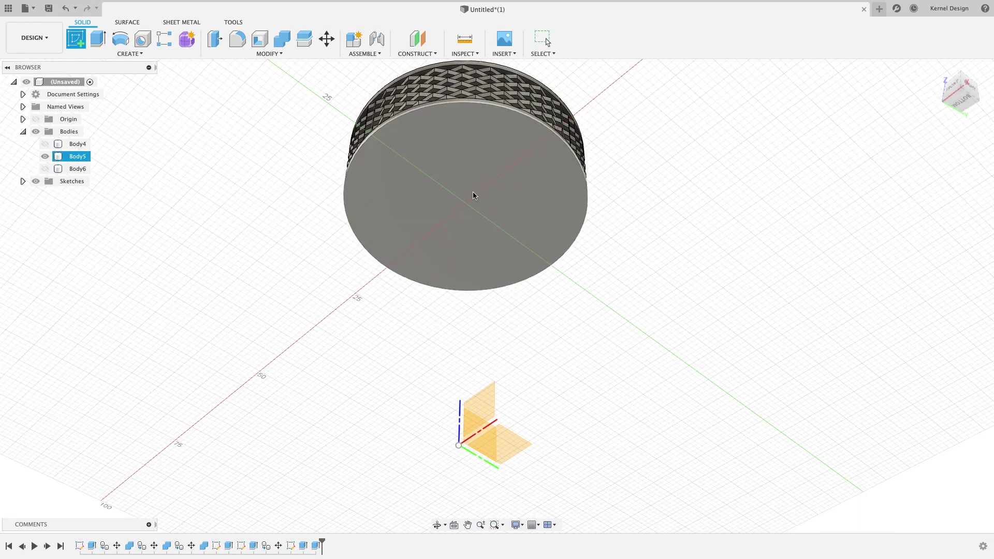
pyautogui.click(464, 173)
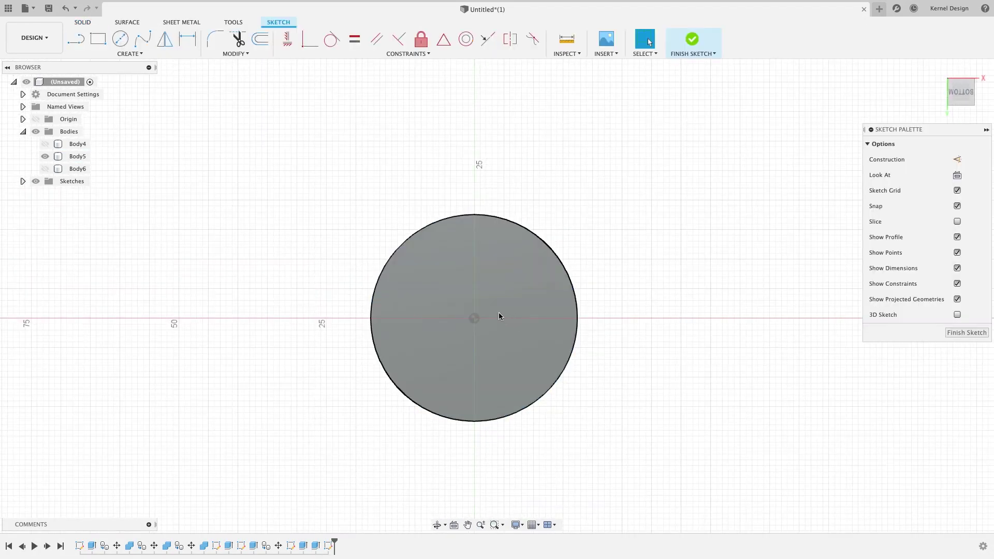
pyautogui.press('c')
pyautogui.click(474, 318)
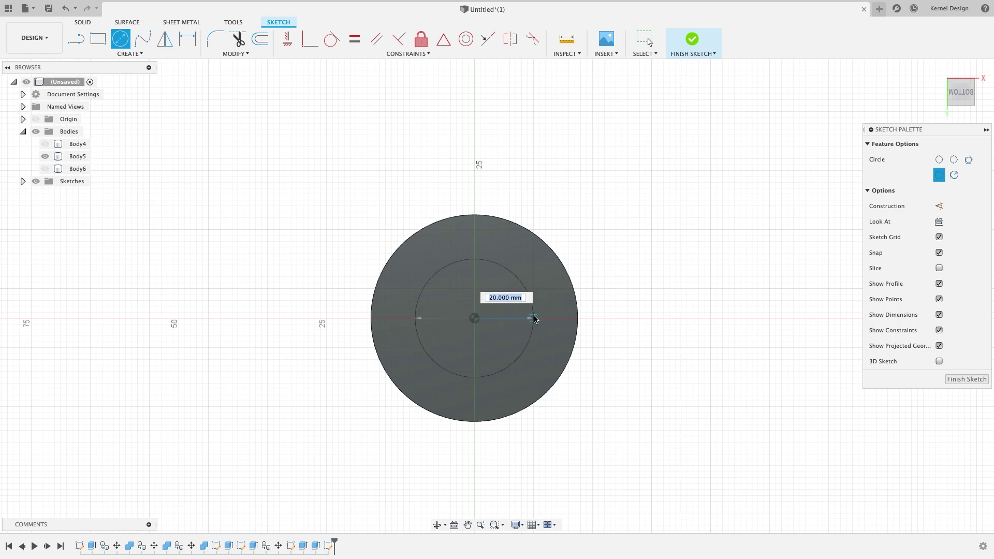
pyautogui.click(535, 319)
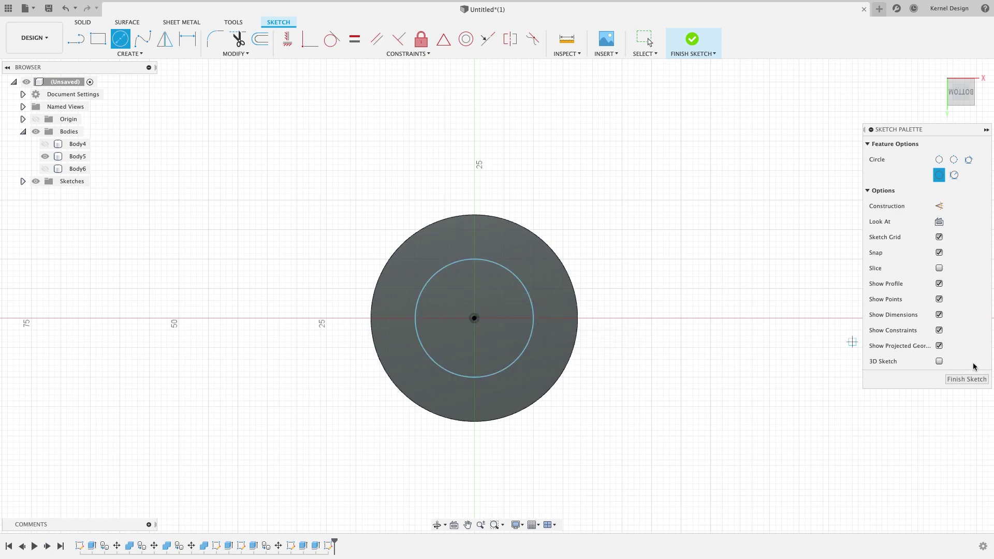
# Step: Extrude the circle -8 mm as a cut and select the hole's inner wall
pyautogui.press('e')
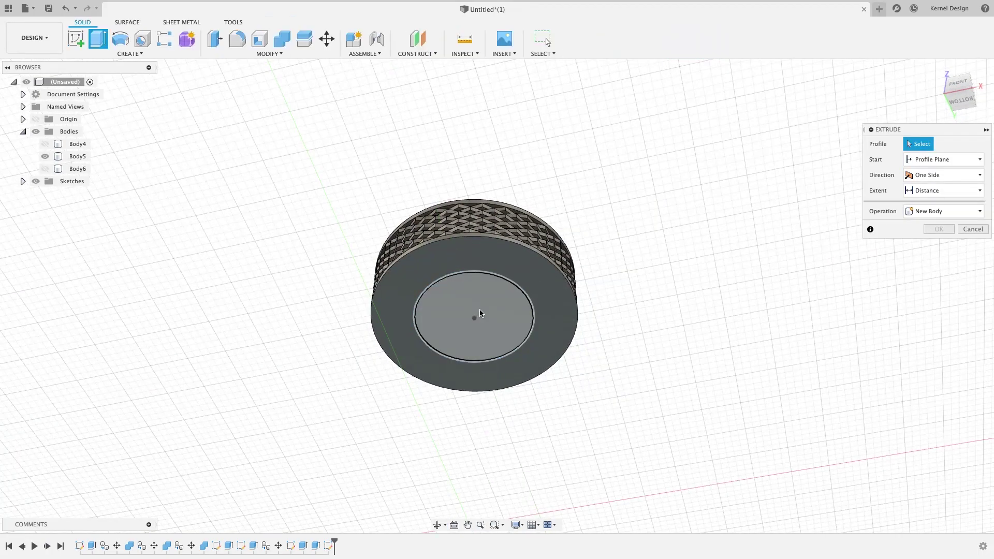
pyautogui.write('-8')
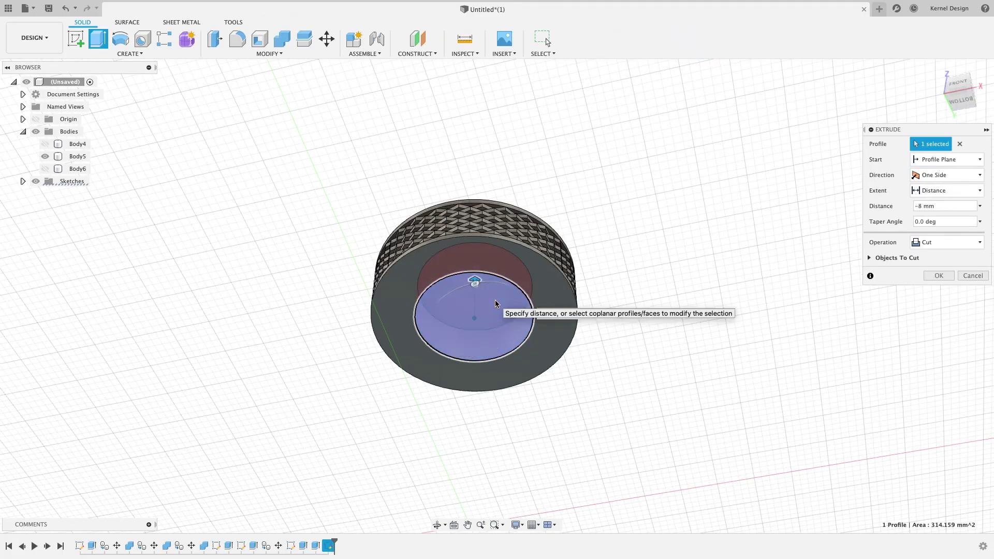
pyautogui.press('Return')
pyautogui.click(554, 308)
pyautogui.keyDown('shift'); pyautogui.moveTo(555, 309); pyautogui.dragTo(541, 288, button='middle'); pyautogui.keyUp('shift')
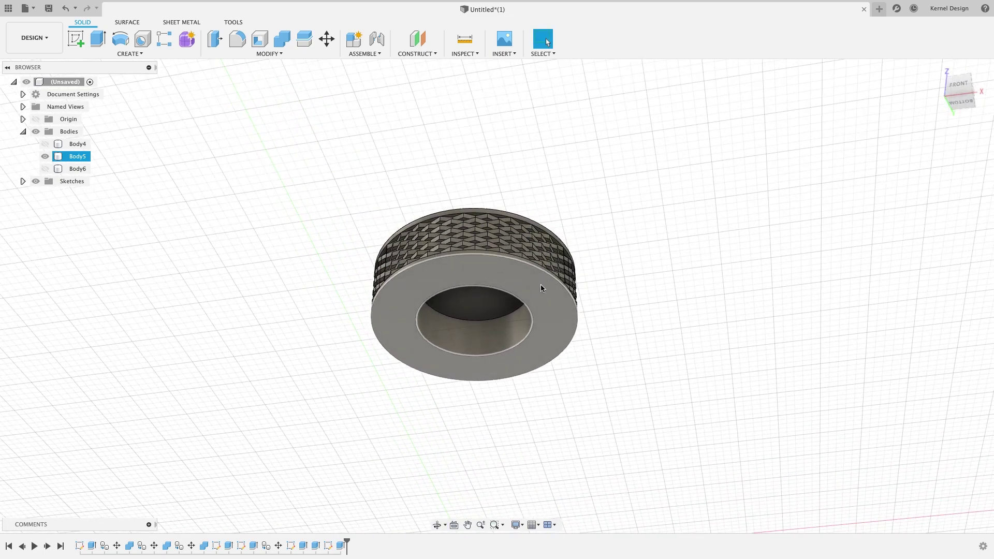
pyautogui.keyDown('shift'); pyautogui.moveTo(337, 202); pyautogui.dragTo(502, 348, button='middle'); pyautogui.keyUp('shift')
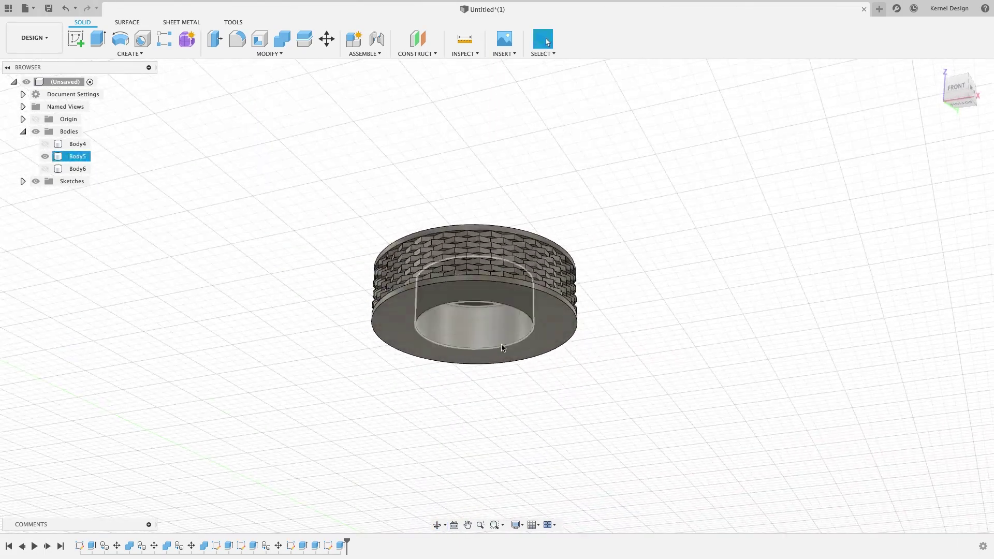
pyautogui.click(480, 325)
# Step: Add a modeled ISO Metric M20x2.5, 6H internal thread to the hole wall
pyautogui.click(118, 55)
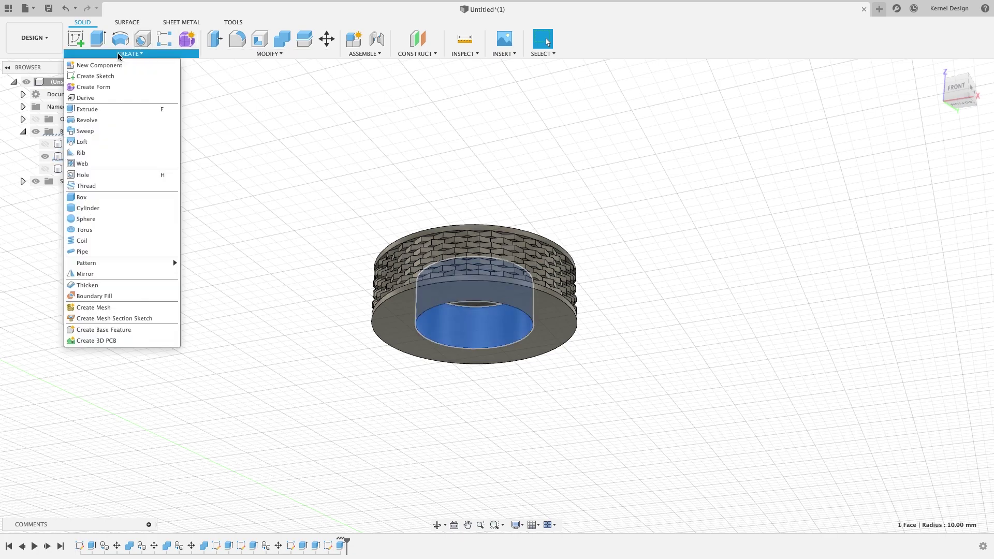
pyautogui.click(85, 186)
pyautogui.moveTo(623, 224)
pyautogui.keyDown('shift'); pyautogui.mouseDown(button='middle')
pyautogui.moveTo(613, 195)
pyautogui.moveTo(608, 222)
pyautogui.mouseUp(button='middle'); pyautogui.keyUp('shift')
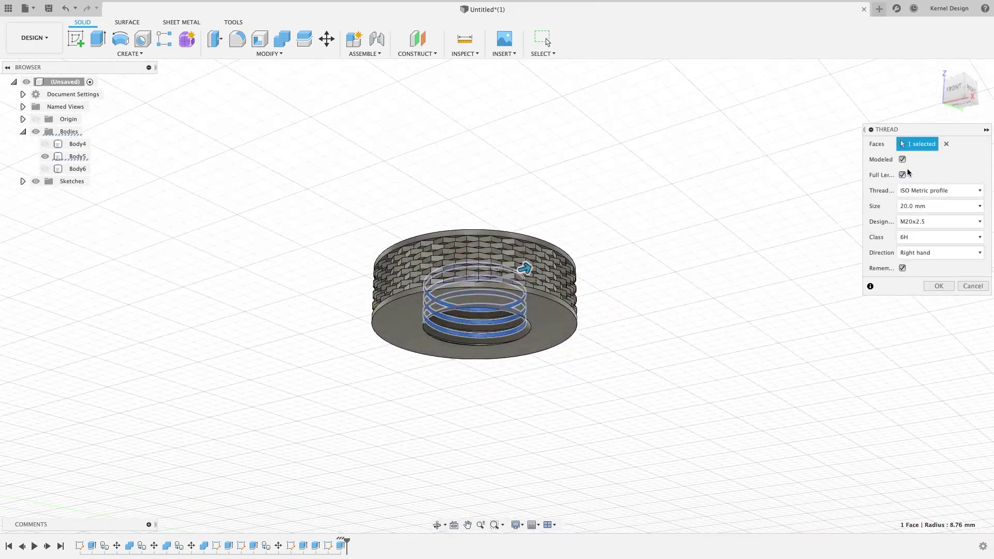
pyautogui.click(903, 160)
pyautogui.moveTo(633, 298)
pyautogui.keyDown('shift'); pyautogui.mouseDown(button='middle')
pyautogui.moveTo(608, 273)
pyautogui.moveTo(462, 488)
pyautogui.moveTo(452, 468)
pyautogui.mouseUp(button='middle'); pyautogui.keyUp('shift')
pyautogui.scroll(5, 448, 310)
pyautogui.keyDown('shift'); pyautogui.moveTo(505, 328); pyautogui.dragTo(514, 307, button='middle'); pyautogui.keyUp('shift')
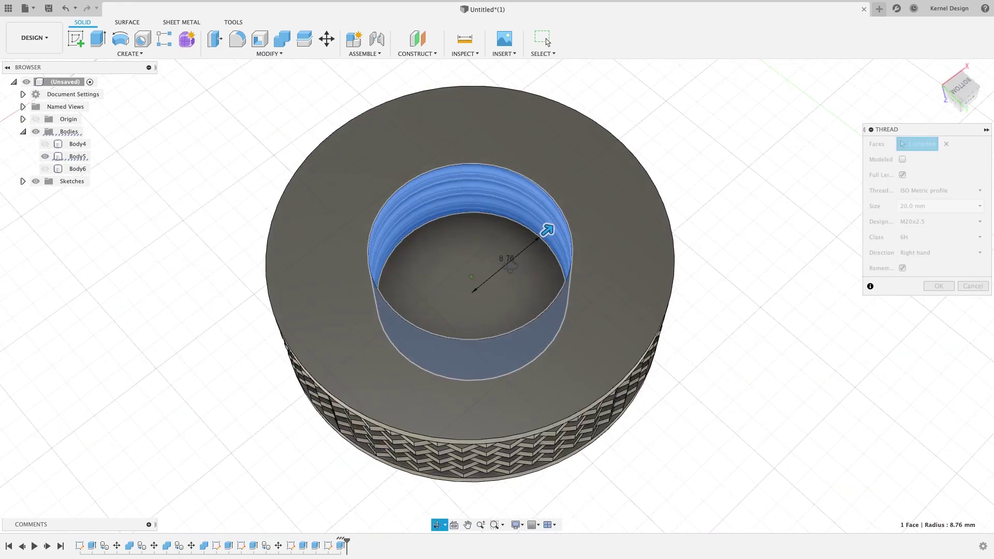
pyautogui.keyDown('shift'); pyautogui.moveTo(450, 456); pyautogui.dragTo(456, 394, button='middle'); pyautogui.keyUp('shift')
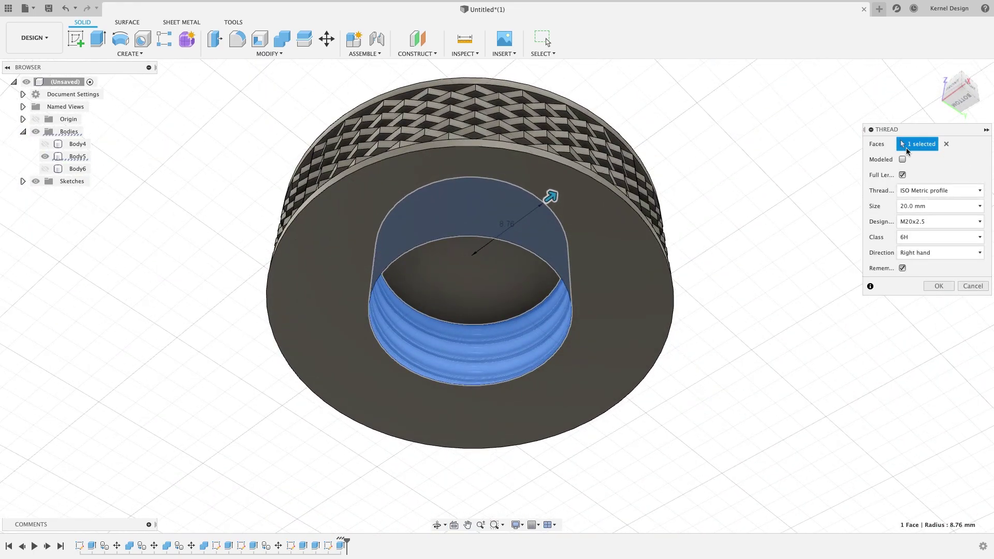
pyautogui.click(903, 160)
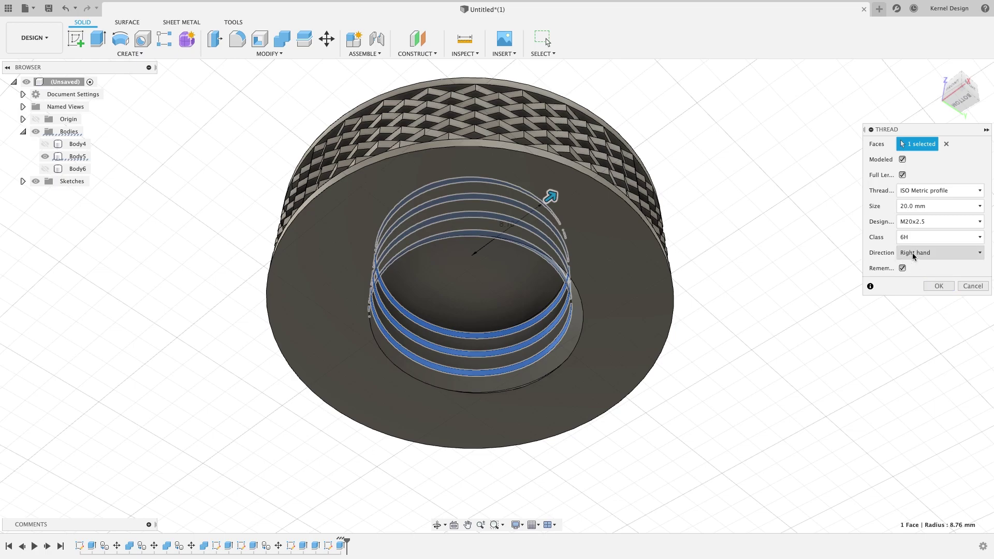
pyautogui.click(940, 287)
pyautogui.moveTo(511, 278)
pyautogui.keyDown('shift'); pyautogui.mouseDown(button='middle')
pyautogui.moveTo(508, 295)
pyautogui.moveTo(511, 243)
pyautogui.mouseUp(button='middle'); pyautogui.keyUp('shift')
pyautogui.press('Escape')
pyautogui.click(45, 156)
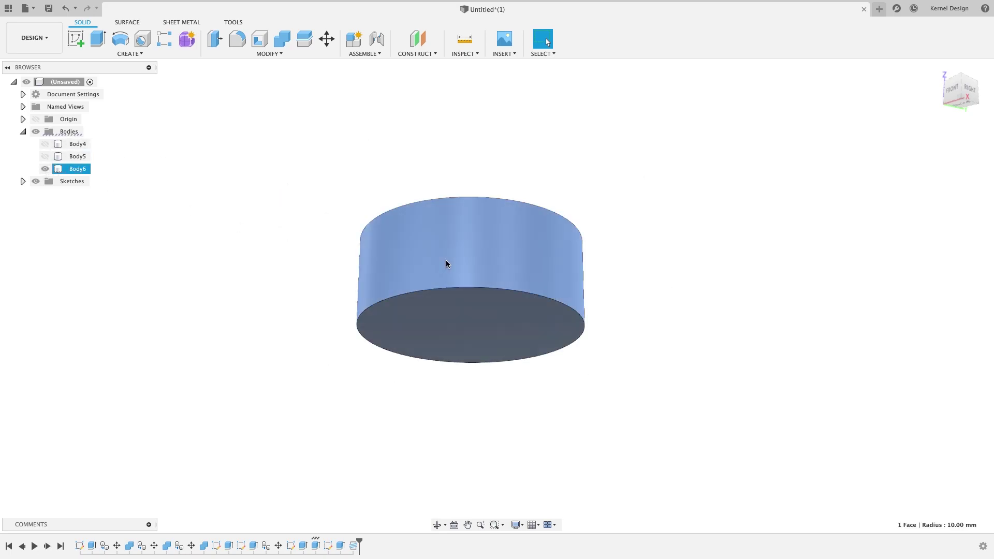
# Step: Give Body6's side face a modeled M20x2.5, class 6g external thread
pyautogui.click(446, 264)
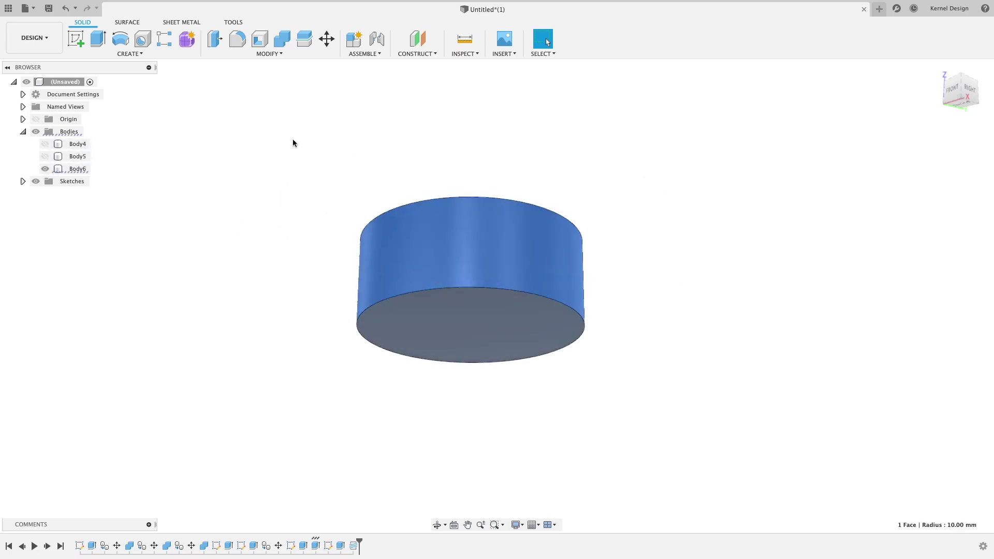
pyautogui.click(128, 51)
pyautogui.click(107, 186)
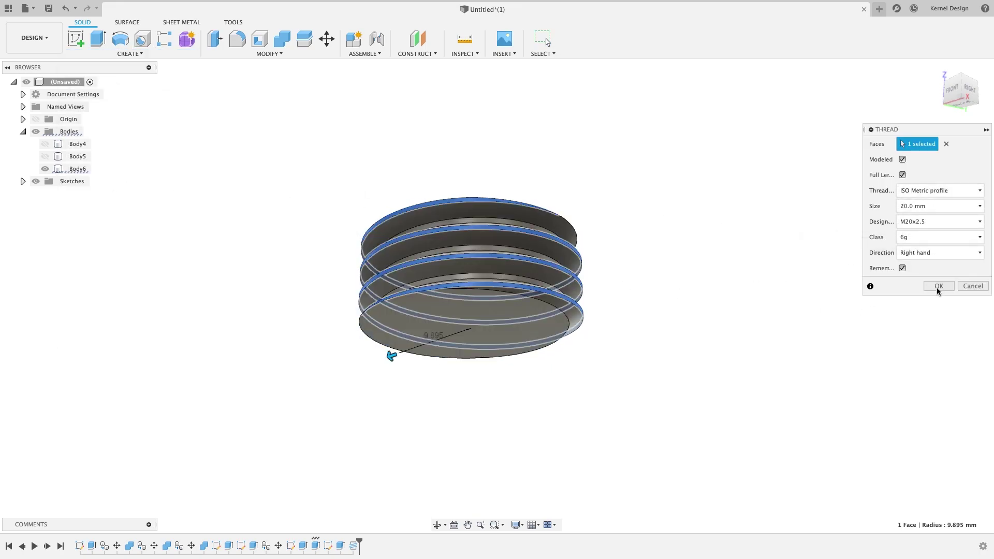
pyautogui.click(940, 253)
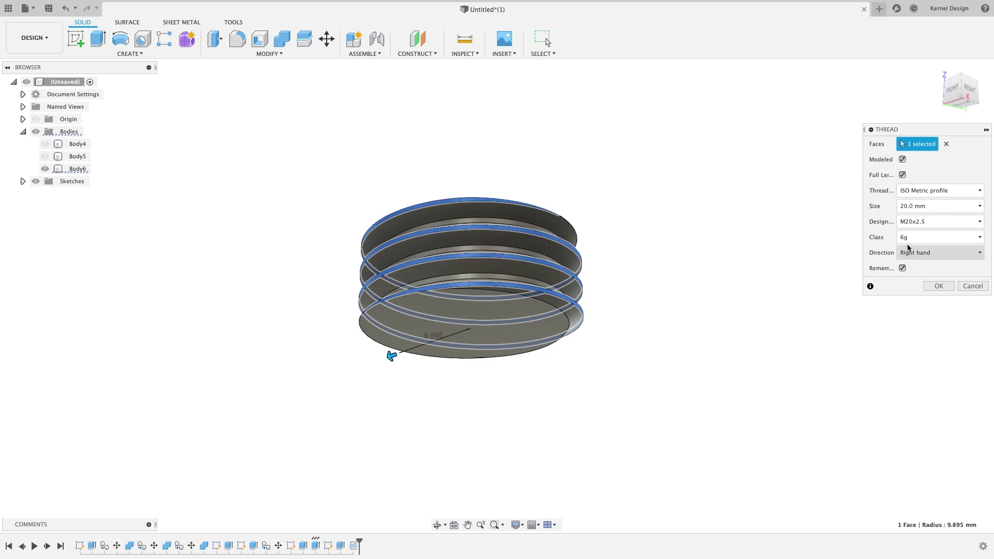
pyautogui.click(928, 285)
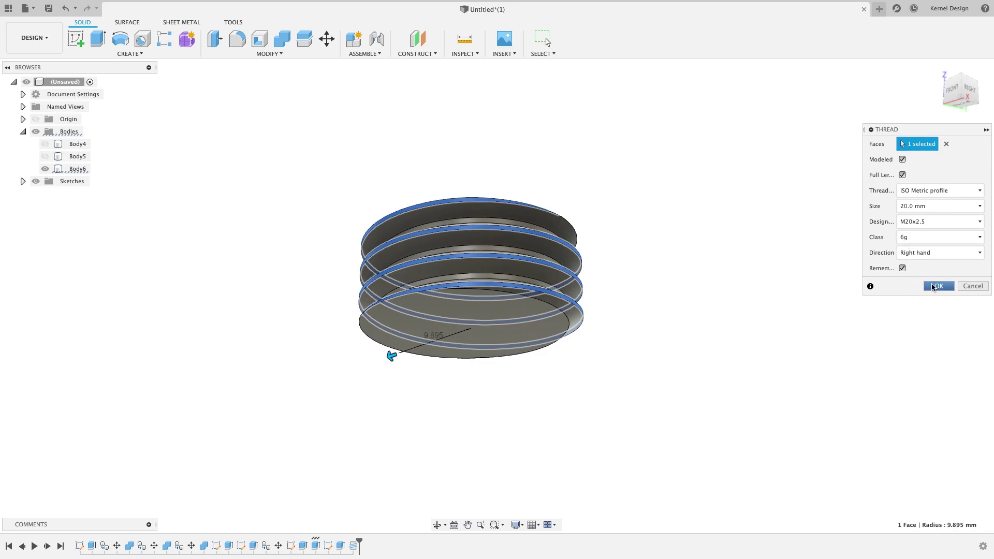
pyautogui.moveTo(516, 255)
pyautogui.keyDown('shift'); pyautogui.mouseDown(button='middle')
pyautogui.moveTo(572, 230)
pyautogui.moveTo(575, 201)
pyautogui.moveTo(571, 230)
pyautogui.mouseUp(button='middle'); pyautogui.keyUp('shift')
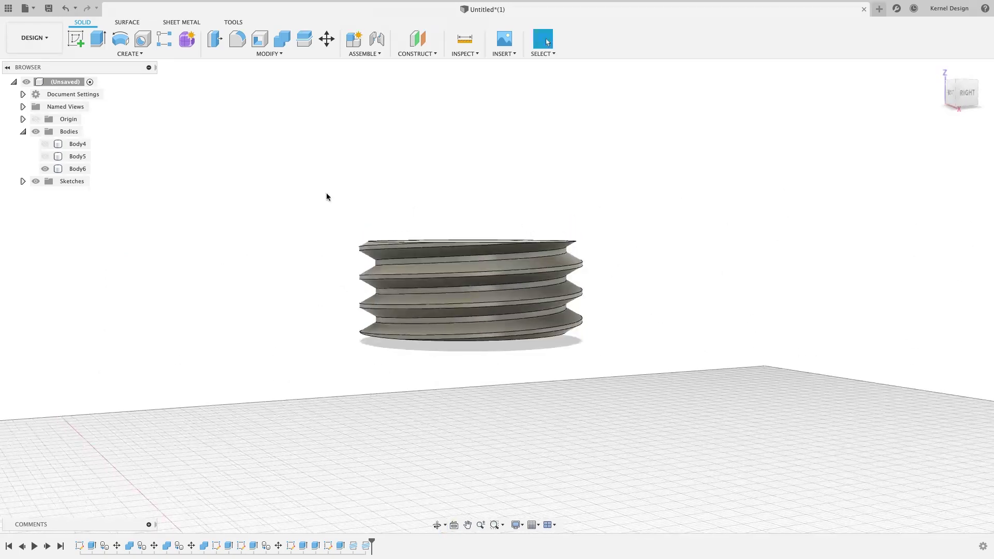
# Step: Show Body4 and Body5 again and orbit to view the whole assembly
pyautogui.click(45, 143)
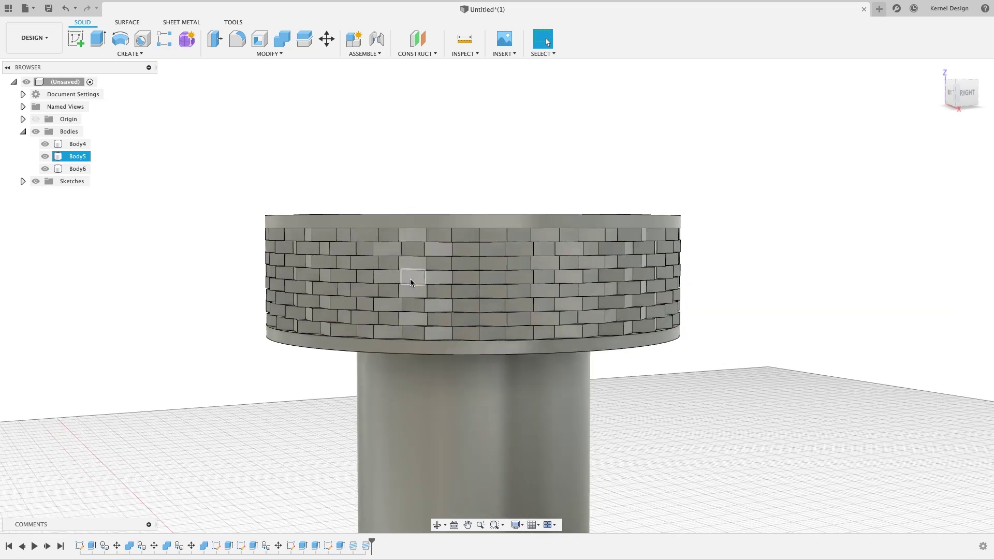
pyautogui.scroll(-5, 411, 274)
pyautogui.scroll(-5, 412, 273)
pyautogui.keyDown('shift'); pyautogui.moveTo(411, 274); pyautogui.dragTo(412, 362, button='middle'); pyautogui.keyUp('shift')
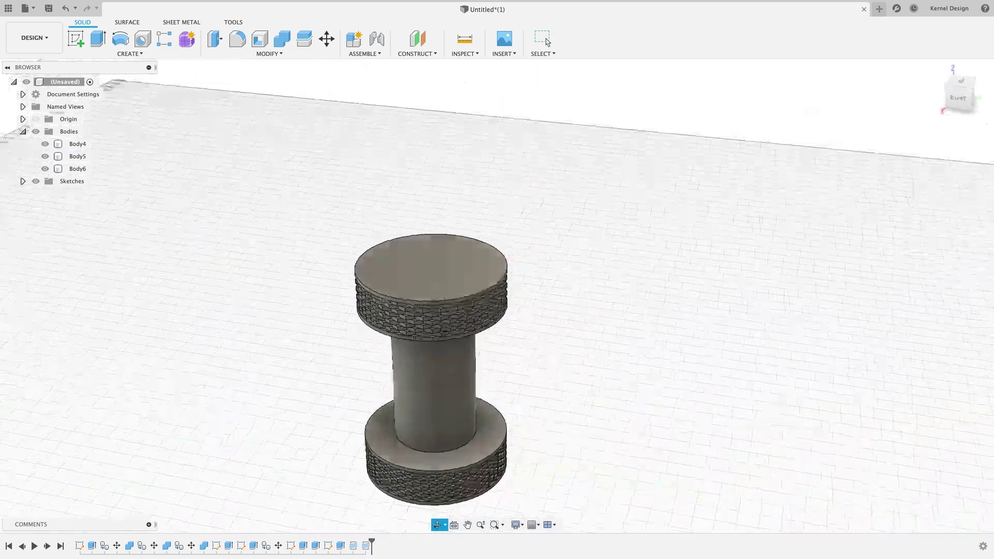
pyautogui.keyDown('shift'); pyautogui.moveTo(499, 414); pyautogui.dragTo(498, 351, button='middle'); pyautogui.keyUp('shift')
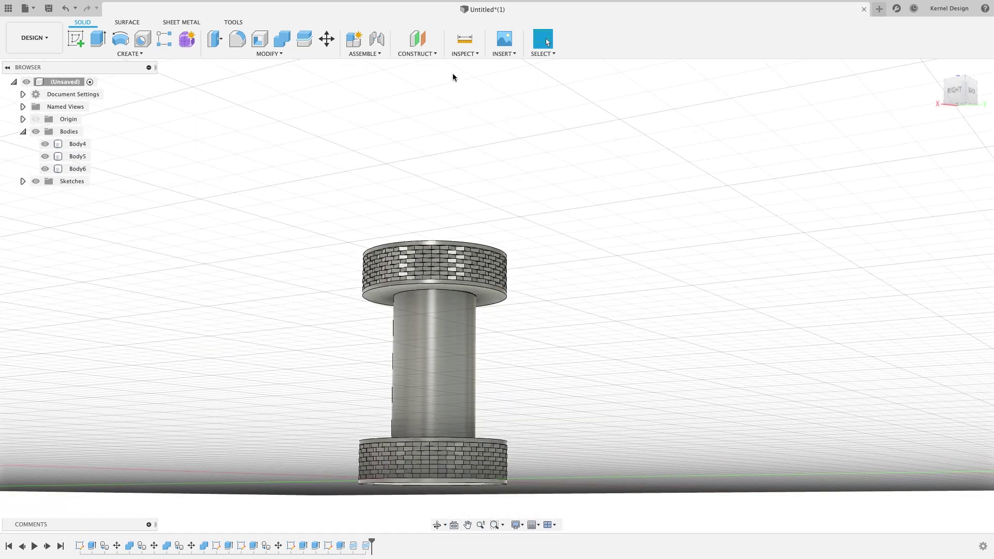
pyautogui.click(464, 54)
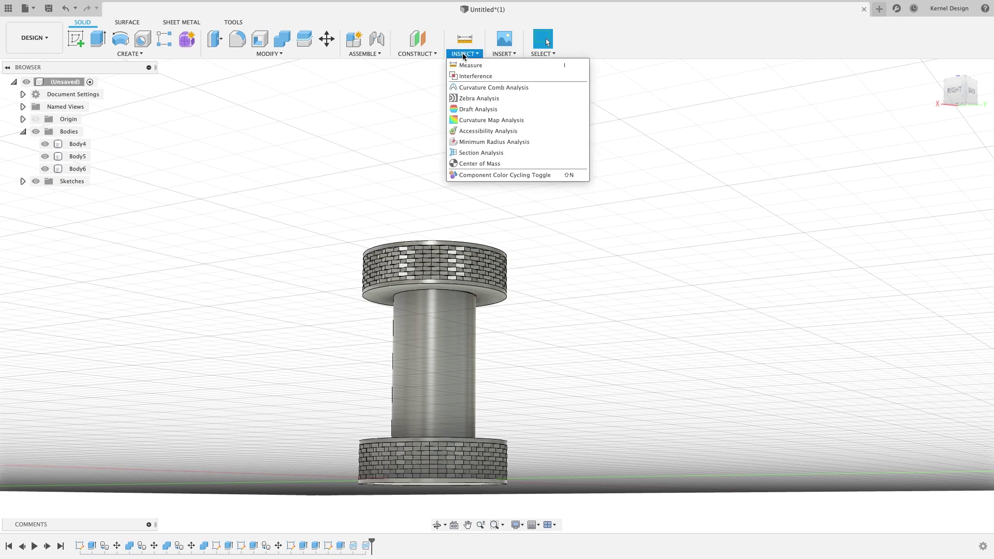
pyautogui.click(501, 153)
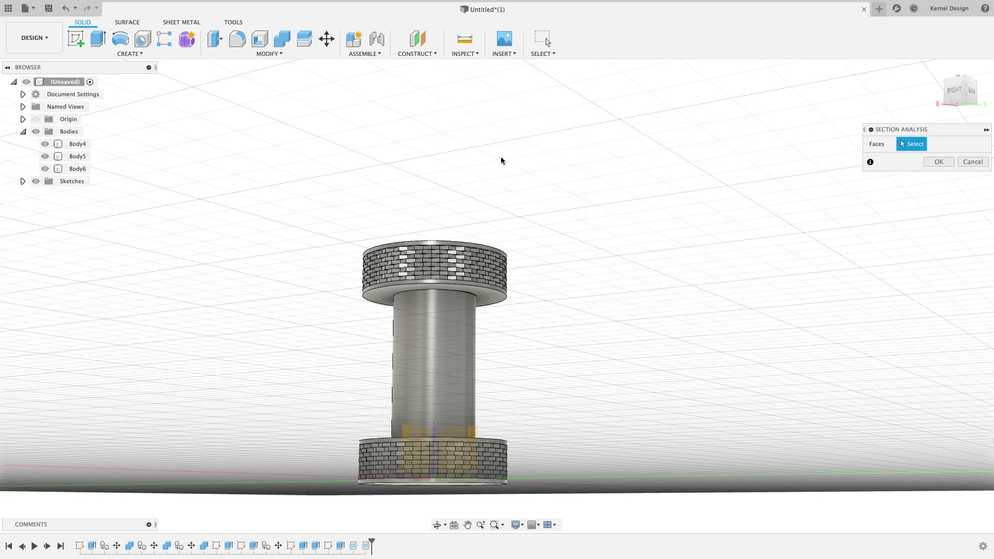
pyautogui.keyDown('shift'); pyautogui.moveTo(565, 339); pyautogui.dragTo(580, 353, button='middle'); pyautogui.keyUp('shift')
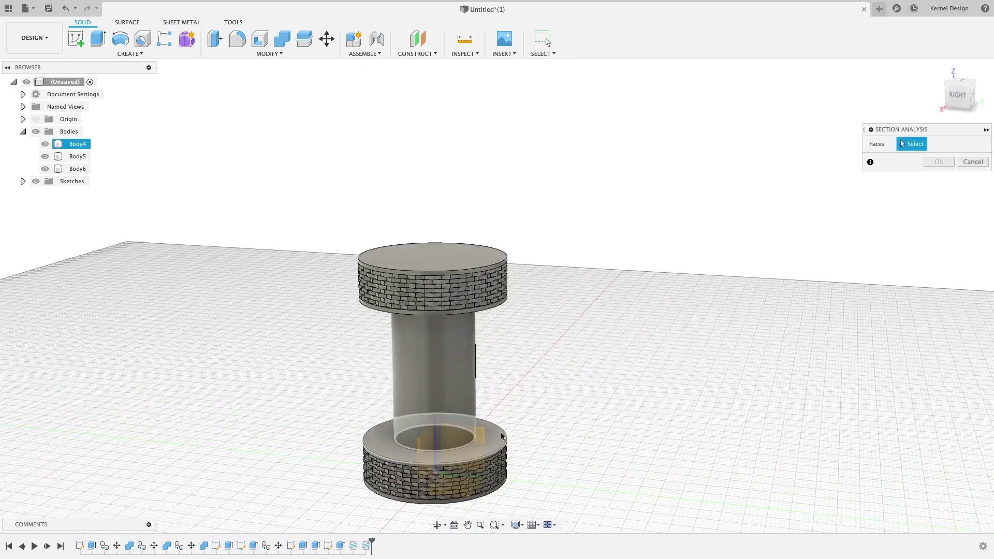
pyautogui.click(480, 433)
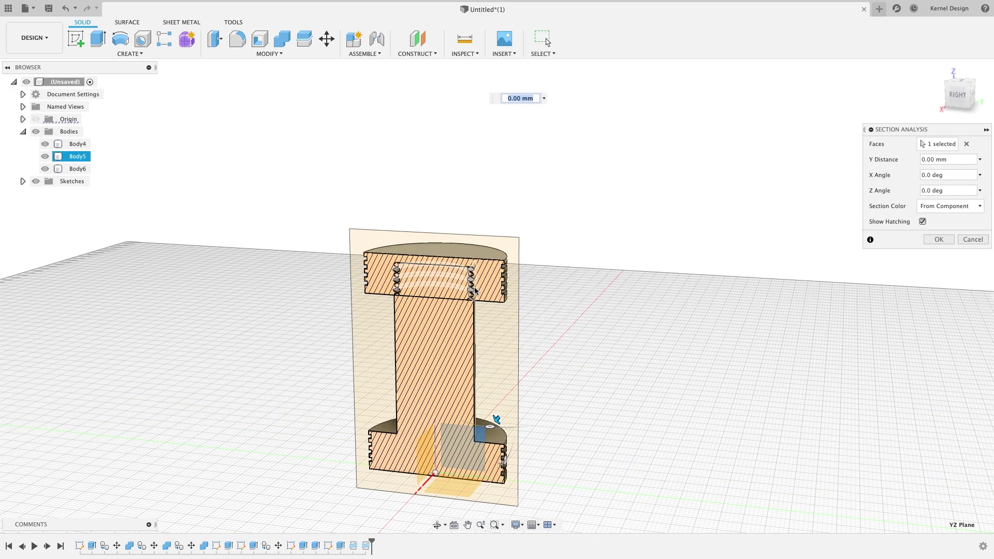
pyautogui.scroll(-2, 439, 285)
pyautogui.scroll(2, 439, 285)
pyautogui.scroll(1, 440, 285)
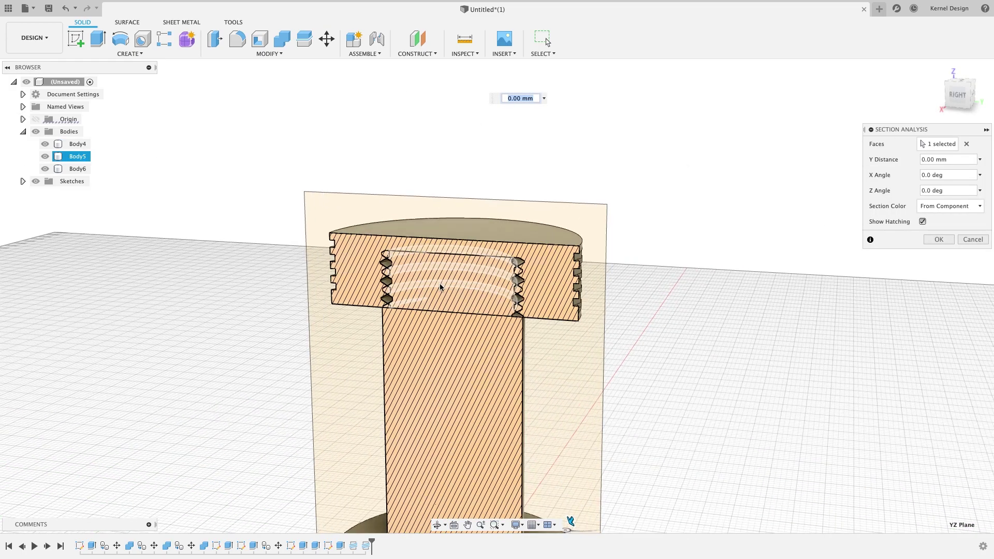
pyautogui.scroll(2, 466, 298)
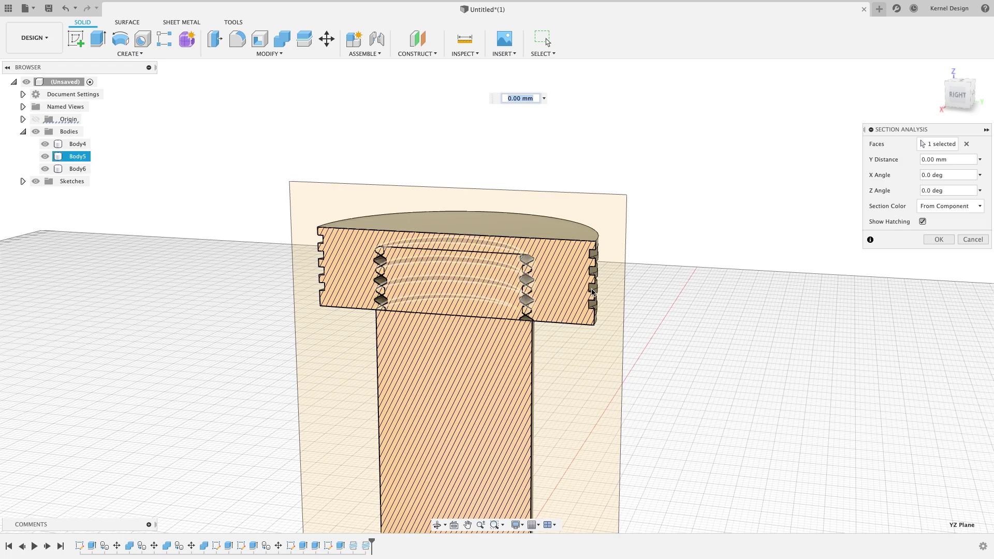
pyautogui.click(988, 244)
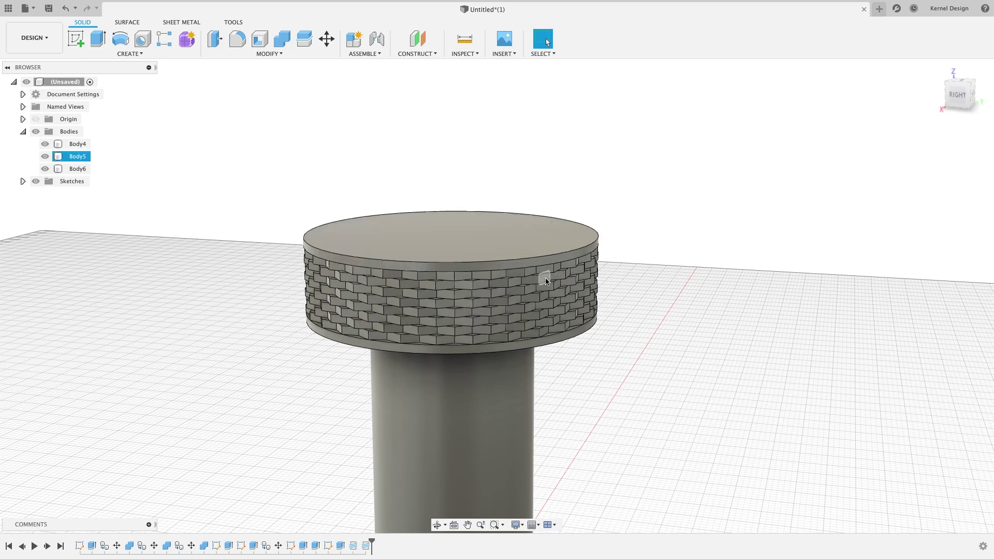
# Step: Rotate the cap body Body5 180 degrees about the Z axis with Move/Copy
pyautogui.keyDown('shift'); pyautogui.moveTo(513, 173); pyautogui.dragTo(518, 207, button='middle'); pyautogui.keyUp('shift')
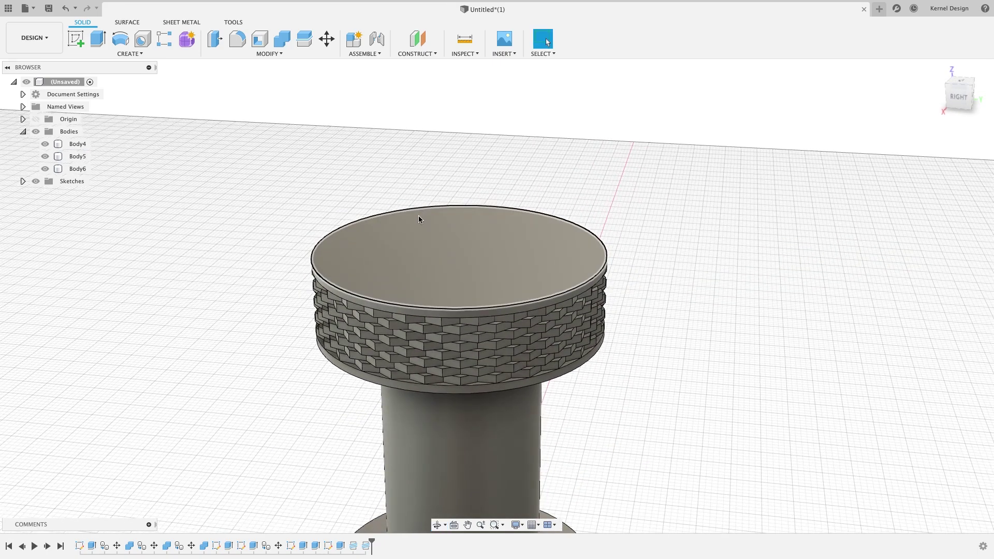
pyautogui.click(82, 156)
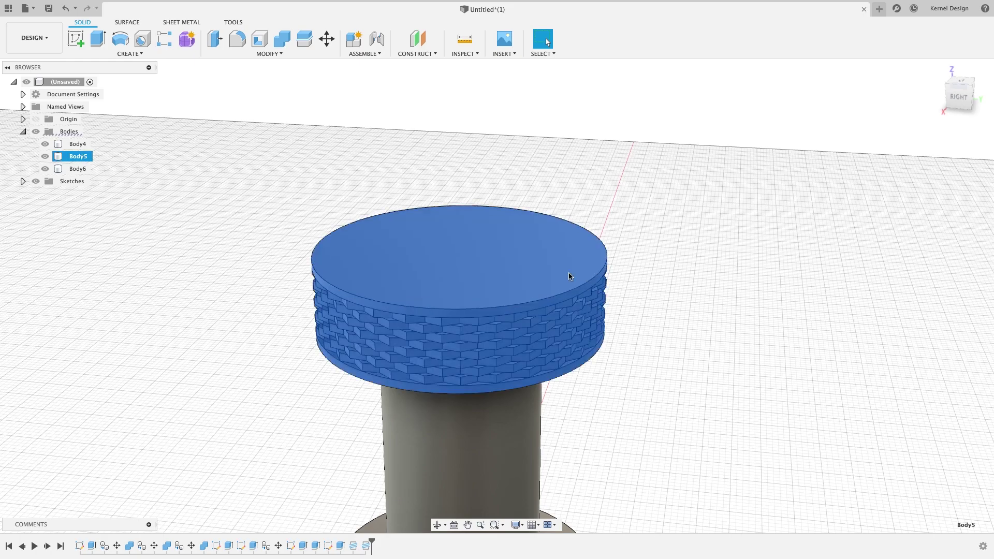
pyautogui.press('m')
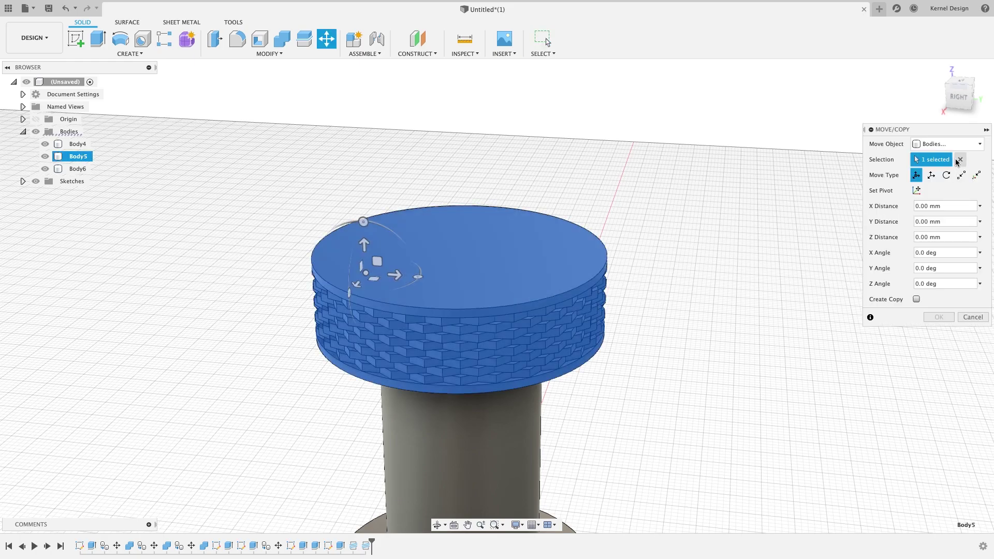
pyautogui.click(959, 160)
pyautogui.click(459, 250)
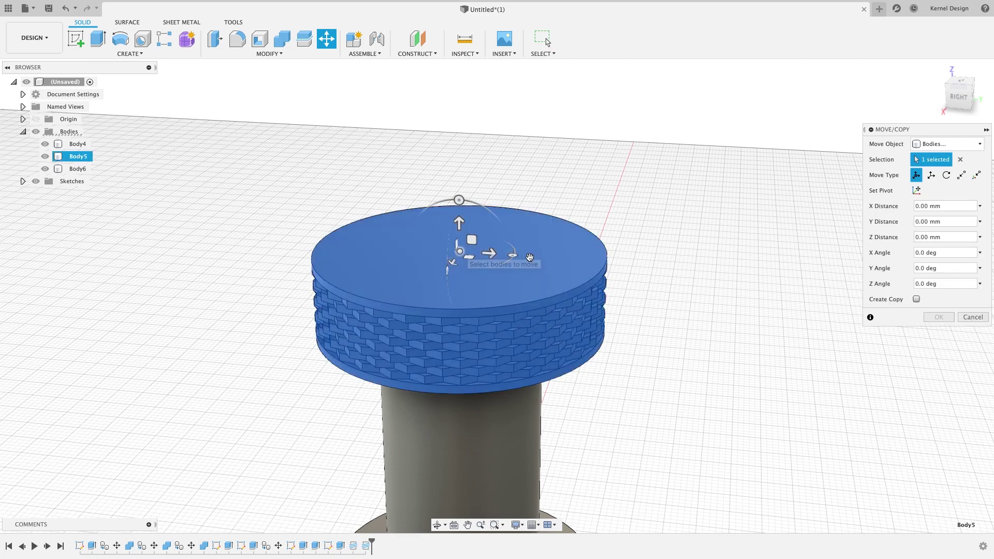
pyautogui.moveTo(530, 257); pyautogui.dragTo(535, 231)
pyautogui.write('180')
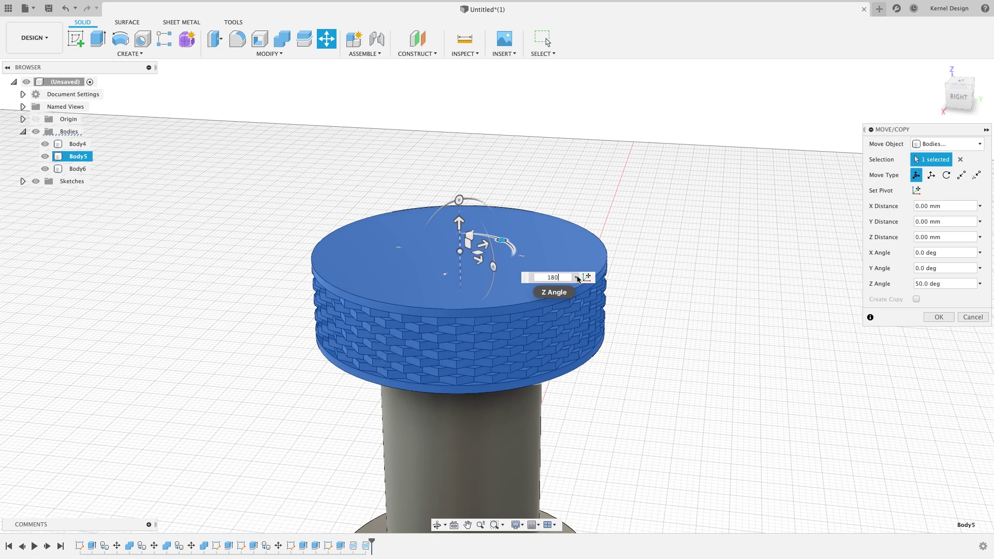
pyautogui.press('Return')
pyautogui.press('Return')
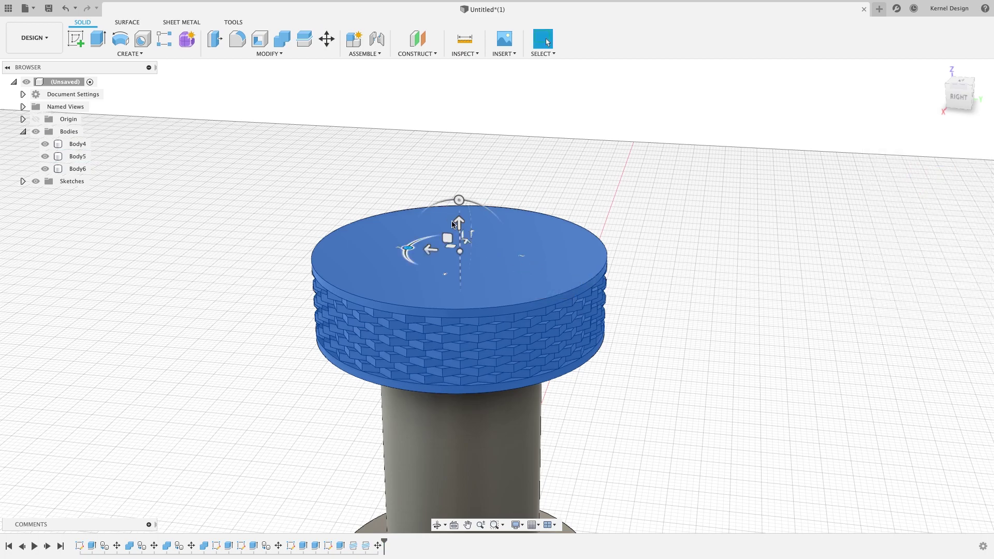
pyautogui.click(255, 179)
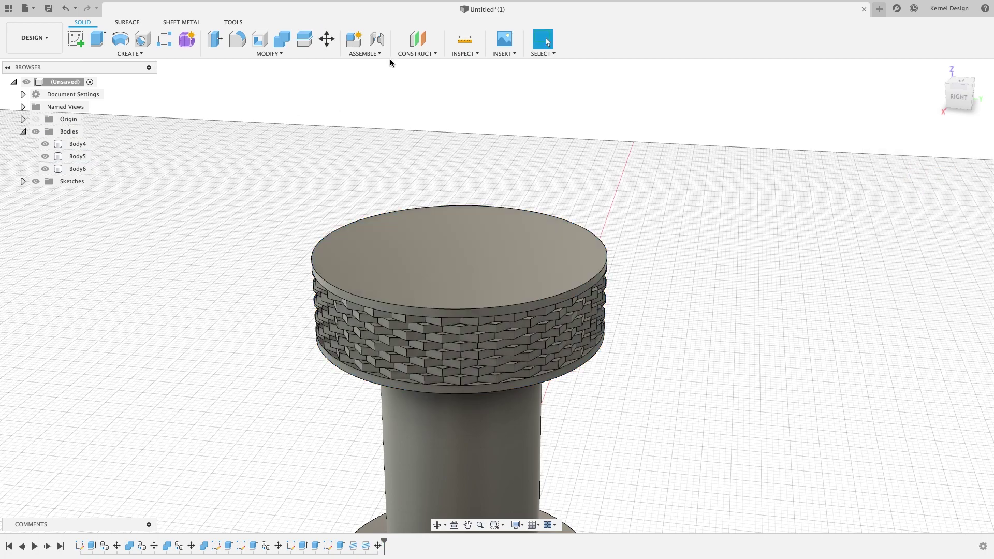
pyautogui.click(461, 54)
# Step: Start a section analysis cutting the knob through its YZ plane
pyautogui.click(485, 149)
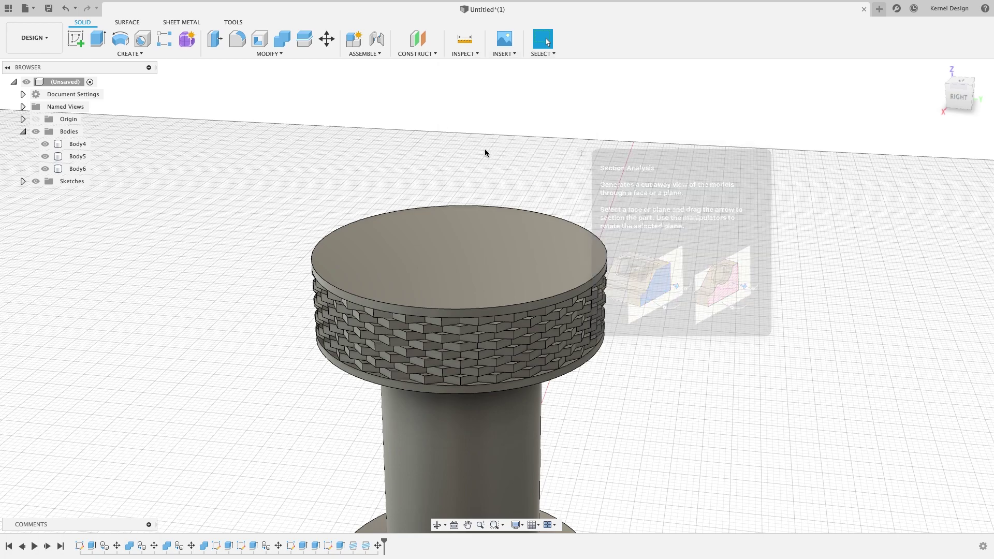
pyautogui.scroll(-2, 580, 414)
pyautogui.scroll(-2, 580, 415)
pyautogui.scroll(-2, 581, 411)
pyautogui.scroll(-1, 584, 438)
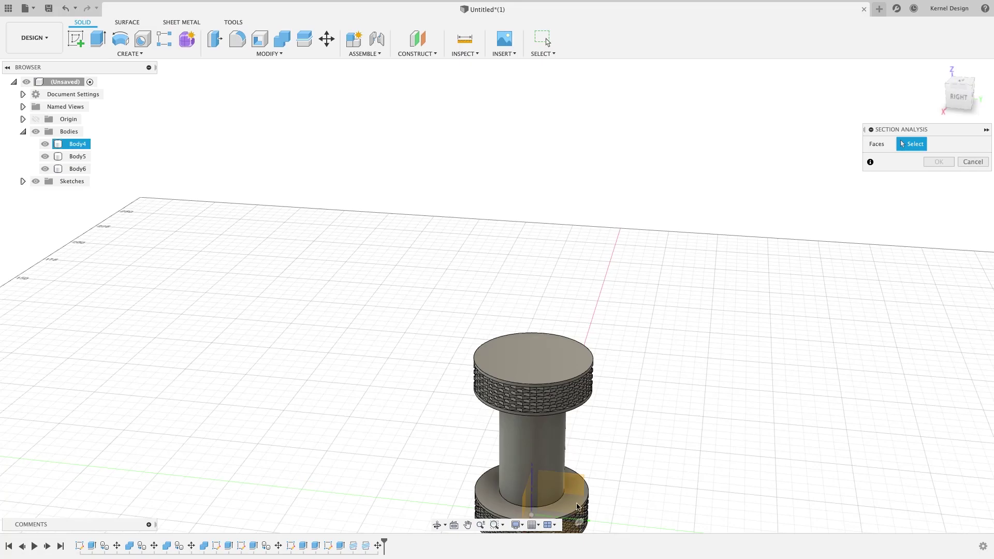
pyautogui.click(579, 487)
# Step: Zoom and orbit to inspect the threads in the section, then keep the cut
pyautogui.scroll(-1, 579, 396)
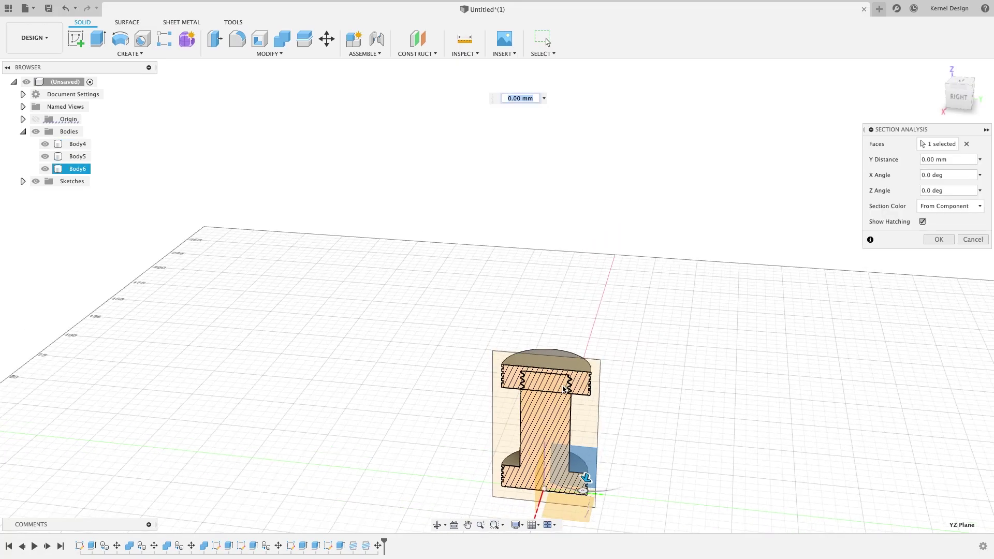
pyautogui.scroll(2, 563, 388)
pyautogui.scroll(1, 557, 384)
pyautogui.scroll(3, 555, 384)
pyautogui.scroll(1, 555, 383)
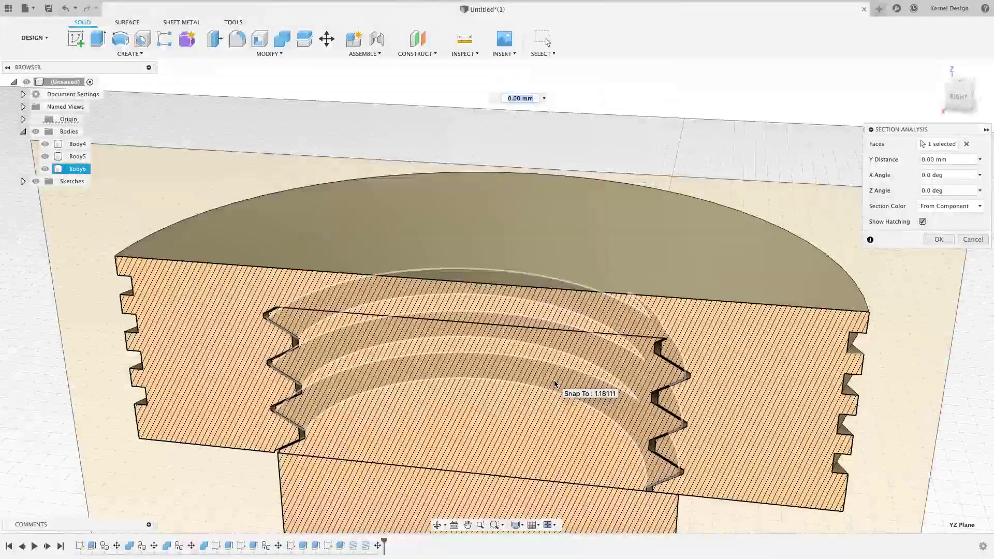
pyautogui.moveTo(577, 408)
pyautogui.keyDown('shift'); pyautogui.mouseDown(button='middle')
pyautogui.moveTo(535, 386)
pyautogui.moveTo(566, 384)
pyautogui.moveTo(537, 397)
pyautogui.mouseUp(button='middle'); pyautogui.keyUp('shift')
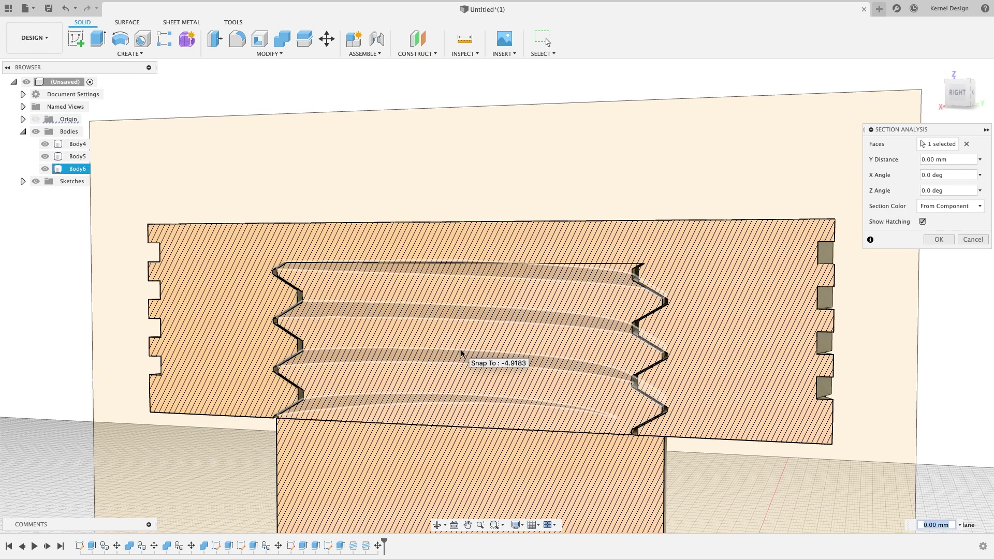
pyautogui.scroll(-3, 464, 352)
pyautogui.scroll(-2, 465, 351)
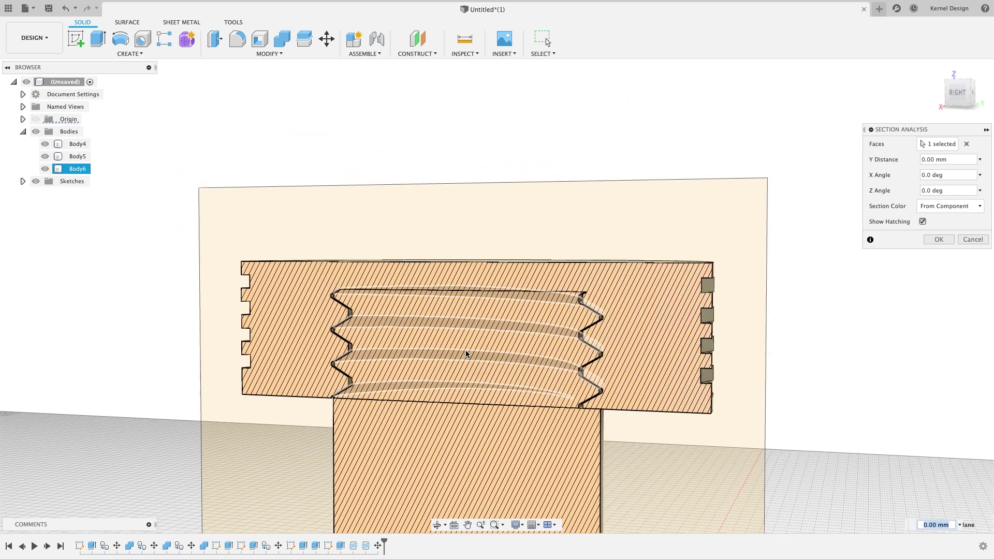
pyautogui.scroll(-2, 465, 351)
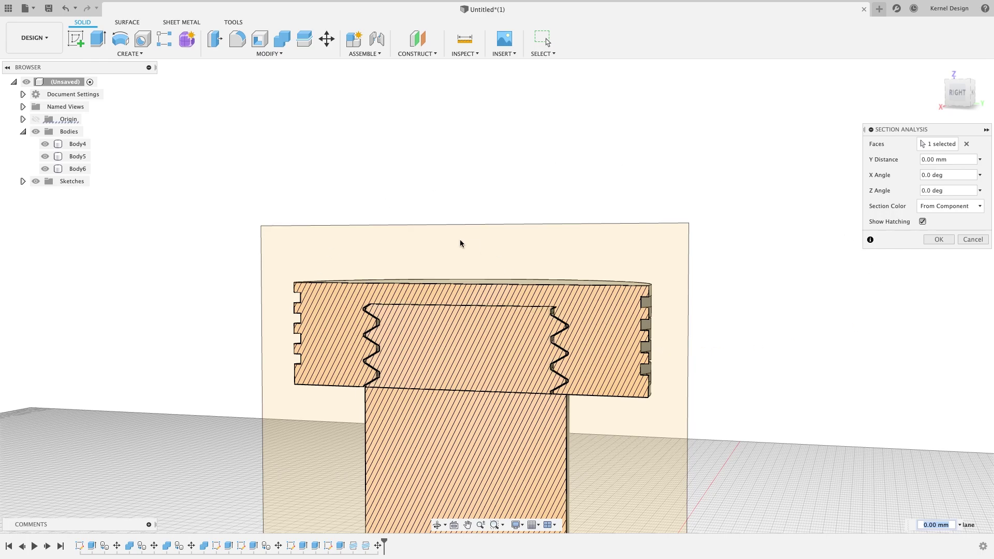
pyautogui.click(937, 239)
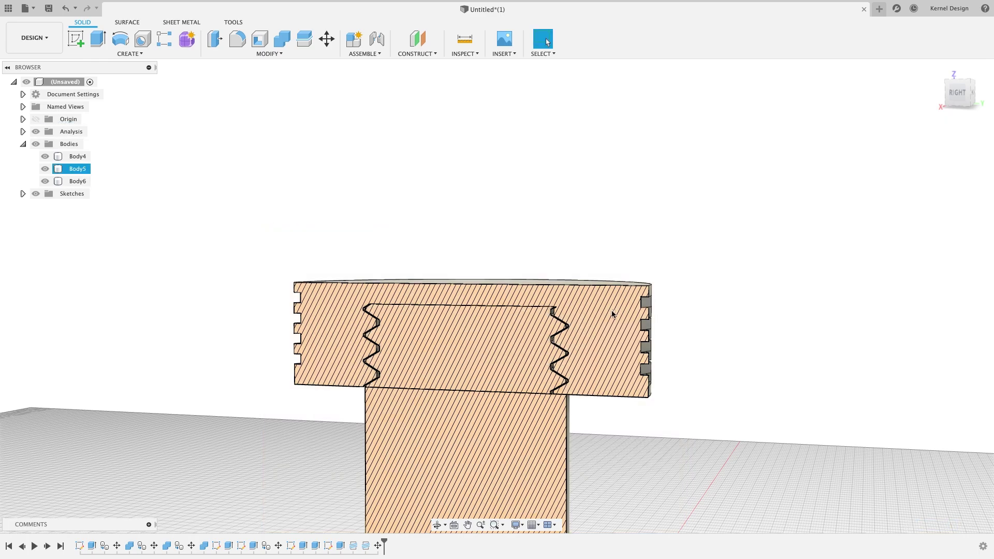
# Step: Hide the cap body Body5 and select the shaft body Body6
pyautogui.keyDown('shift'); pyautogui.moveTo(612, 313); pyautogui.dragTo(534, 331, button='middle'); pyautogui.keyUp('shift')
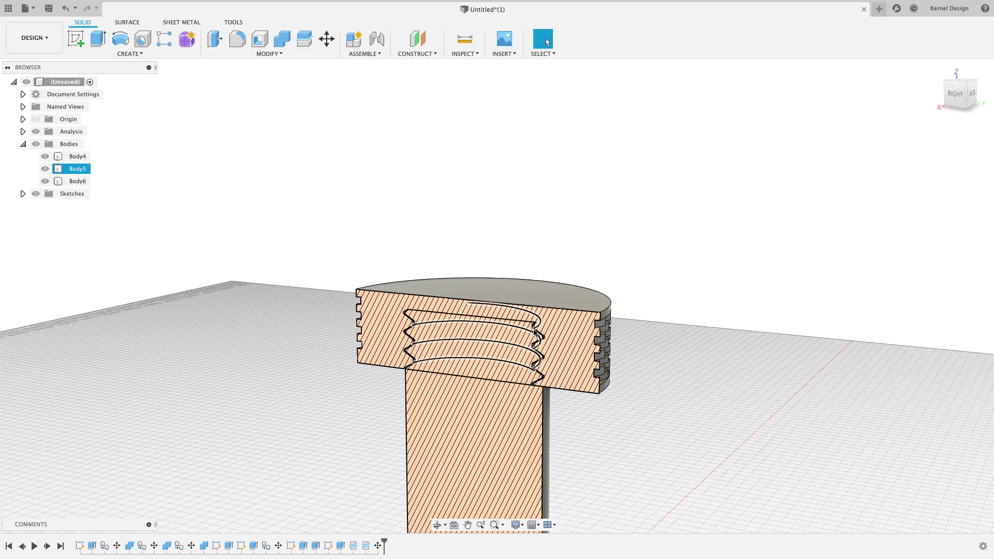
pyautogui.scroll(3, 534, 331)
pyautogui.scroll(3, 535, 363)
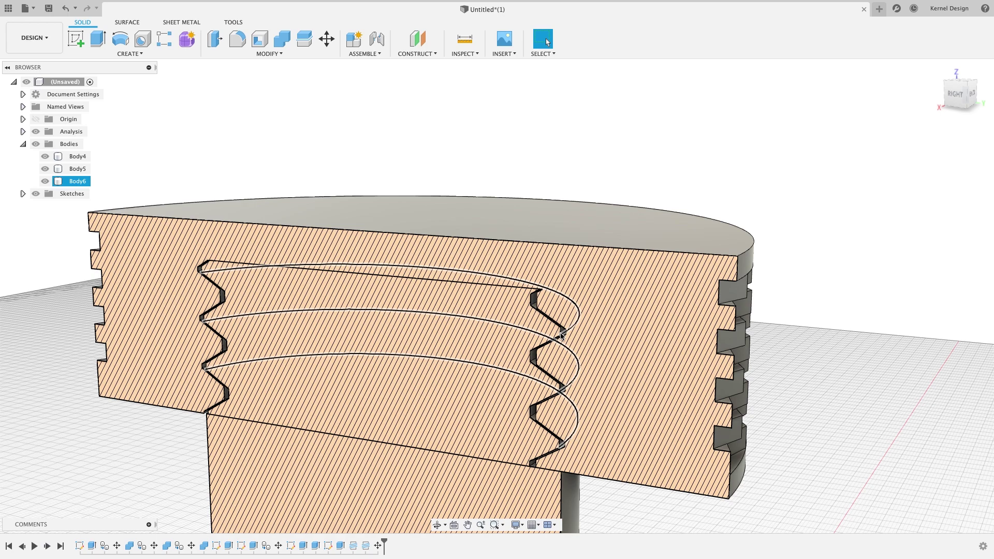
pyautogui.click(78, 169)
pyautogui.click(52, 180)
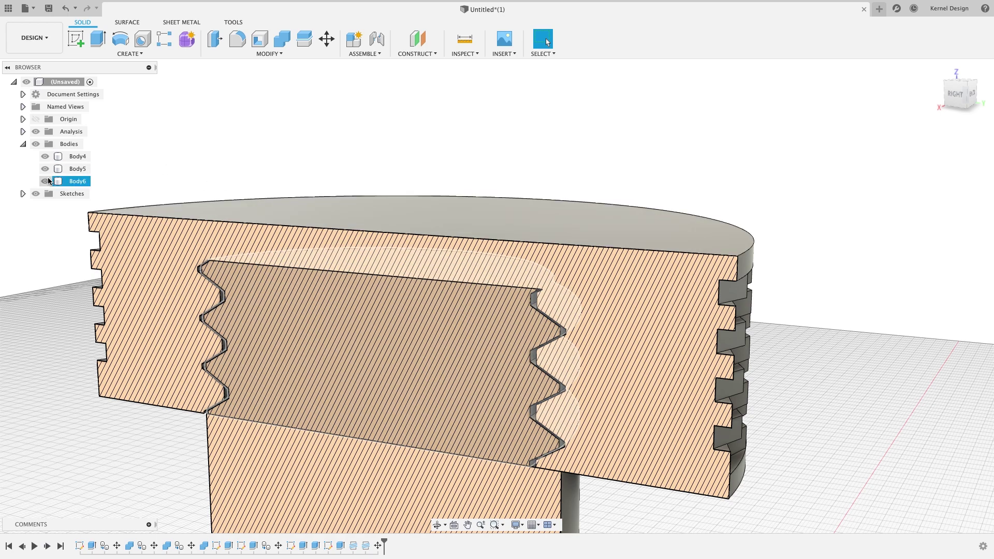
pyautogui.click(45, 168)
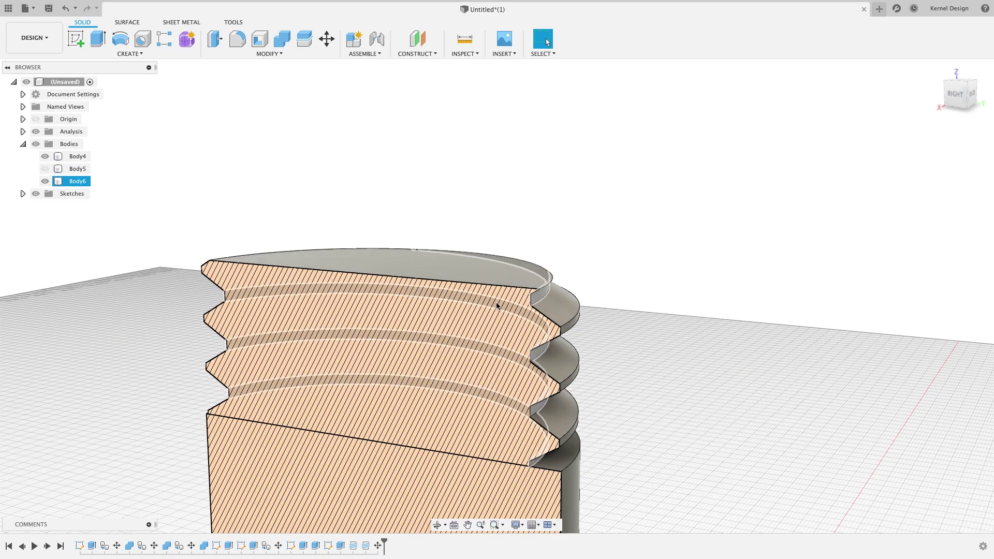
# Step: Select the shaft's thread faces and show the cap body Body5 again
pyautogui.moveTo(419, 303)
pyautogui.keyDown('shift'); pyautogui.mouseDown(button='middle')
pyautogui.moveTo(129, 329)
pyautogui.moveTo(216, 263)
pyautogui.mouseUp(button='middle'); pyautogui.keyUp('shift')
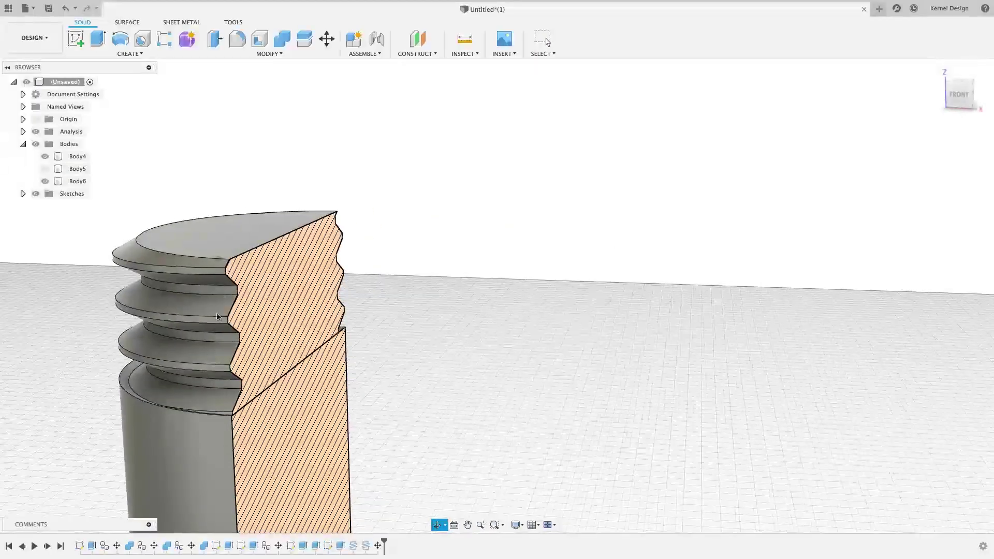
pyautogui.click(216, 263)
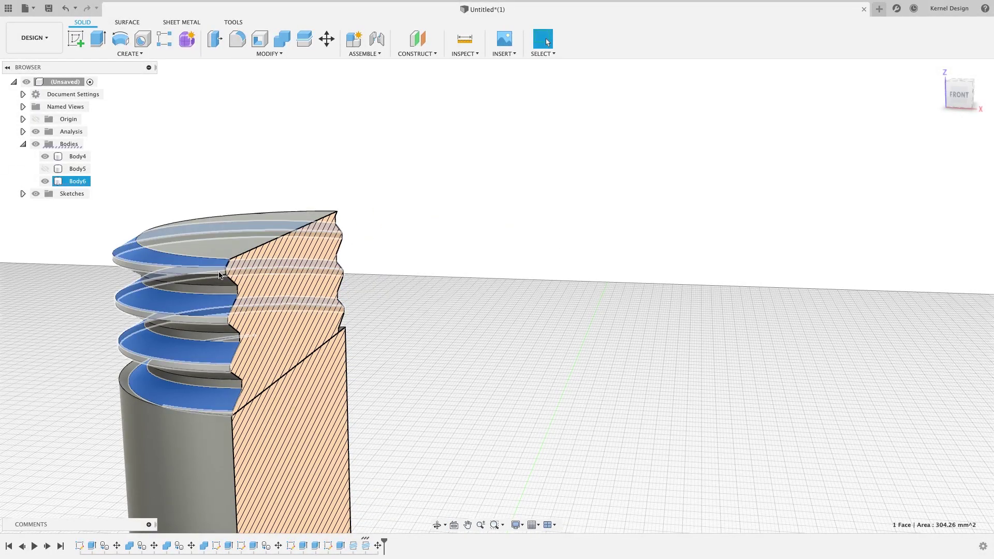
pyautogui.scroll(3, 216, 268)
pyautogui.scroll(1, 213, 271)
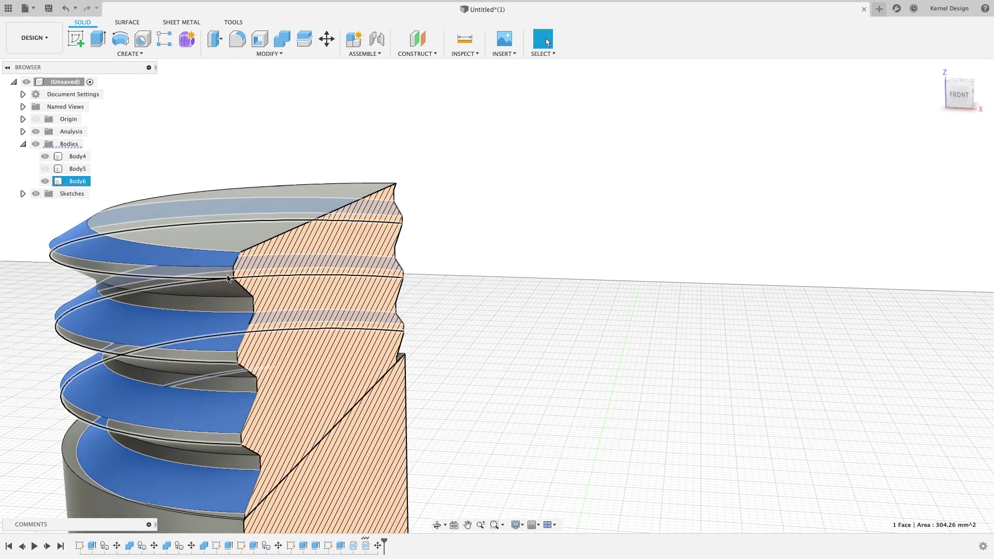
pyautogui.keyDown('shift'); pyautogui.click(229, 288); pyautogui.keyUp('shift')
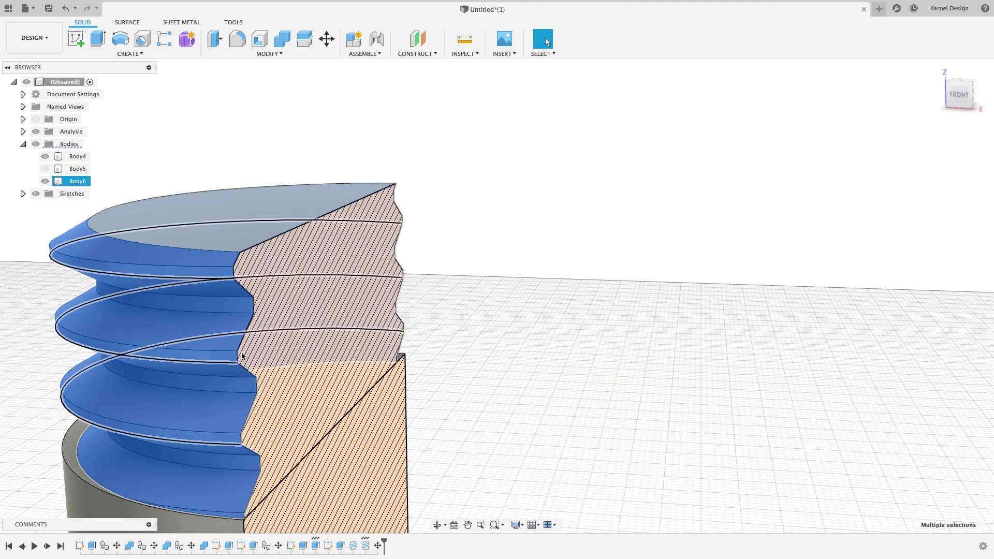
pyautogui.moveTo(404, 393)
pyautogui.keyDown('shift'); pyautogui.mouseDown(button='middle')
pyautogui.moveTo(502, 317)
pyautogui.moveTo(388, 313)
pyautogui.mouseUp(button='middle'); pyautogui.keyUp('shift')
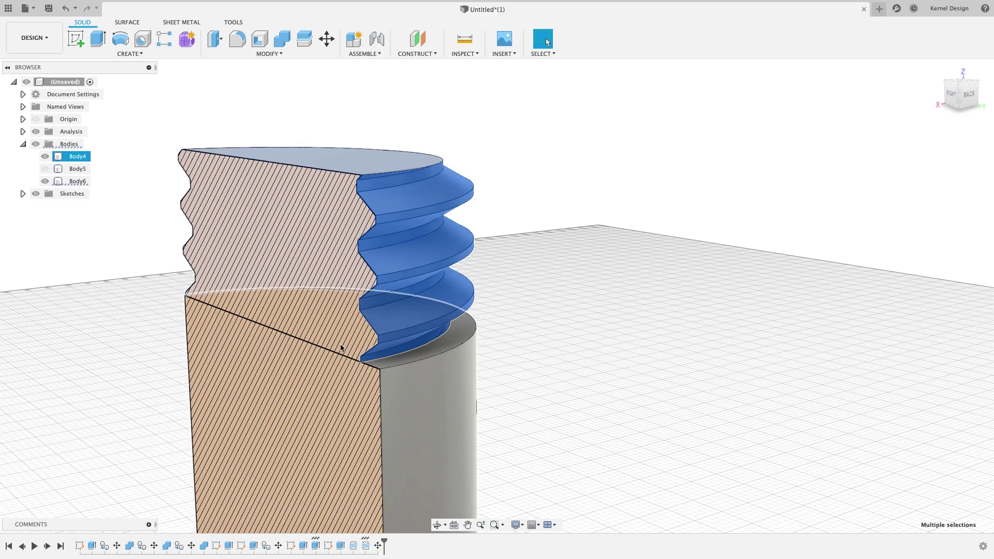
pyautogui.keyDown('shift'); pyautogui.moveTo(384, 325); pyautogui.dragTo(305, 318, button='middle'); pyautogui.keyUp('shift')
pyautogui.click(42, 169)
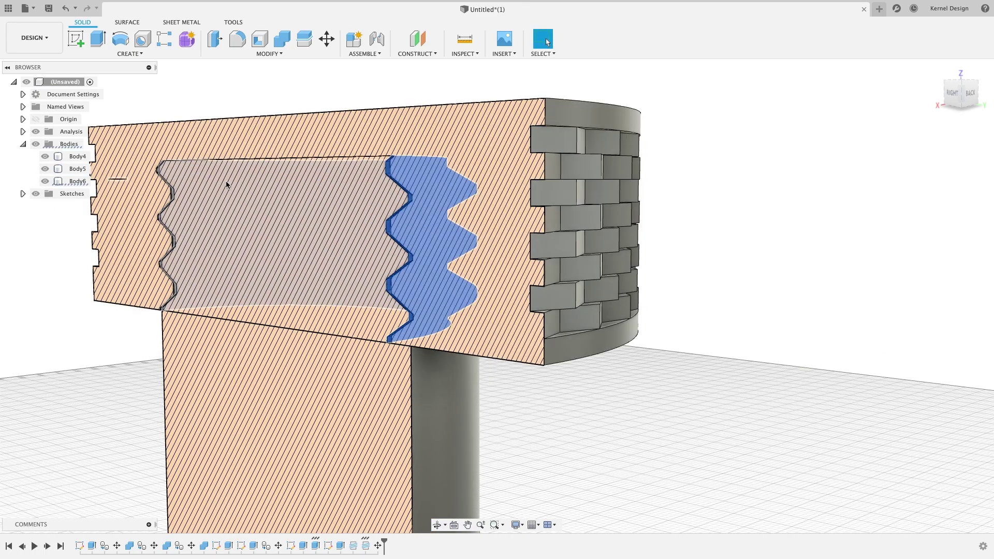
pyautogui.click(278, 54)
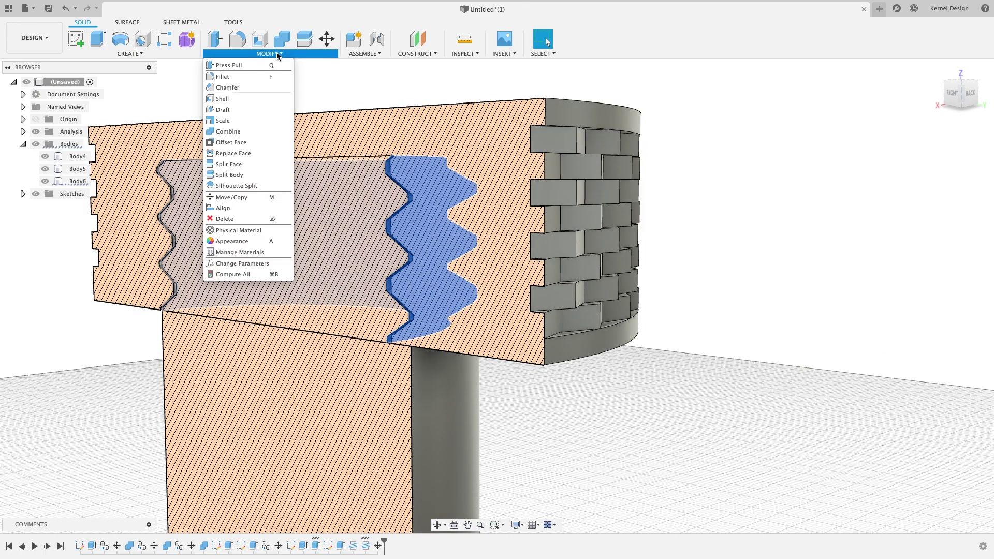
# Step: Start an Offset Face on the four thread faces, viewing the thread from the right side
pyautogui.click(250, 142)
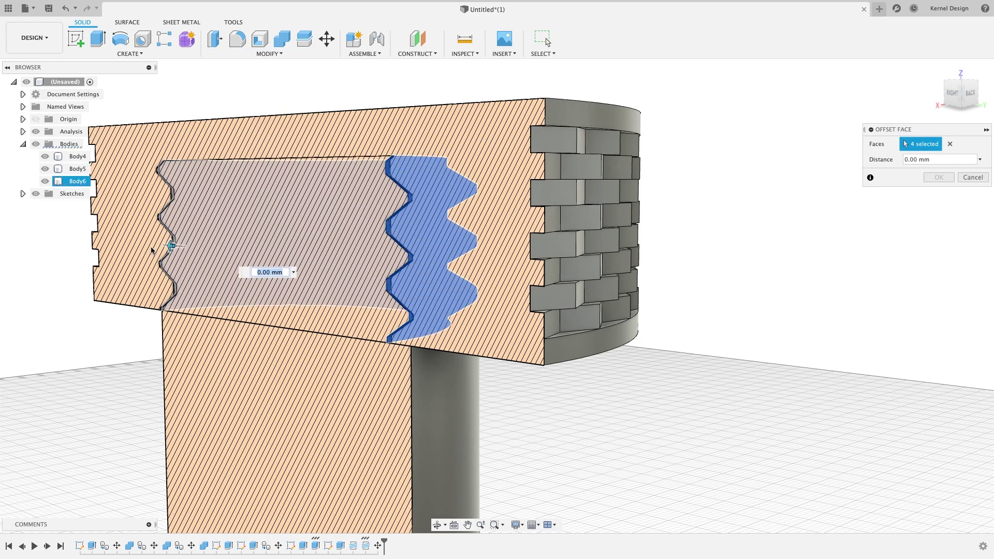
pyautogui.click(953, 94)
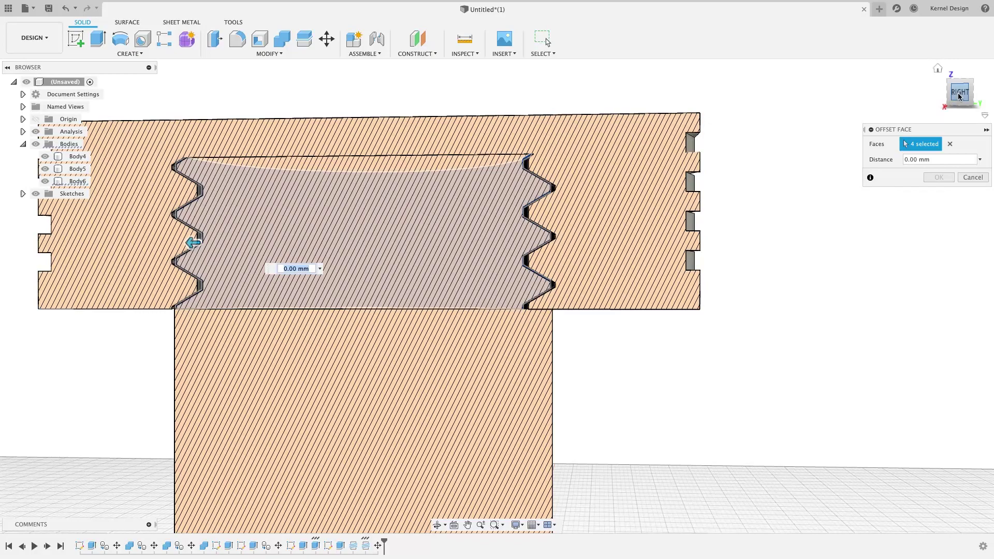
pyautogui.scroll(5, 147, 247)
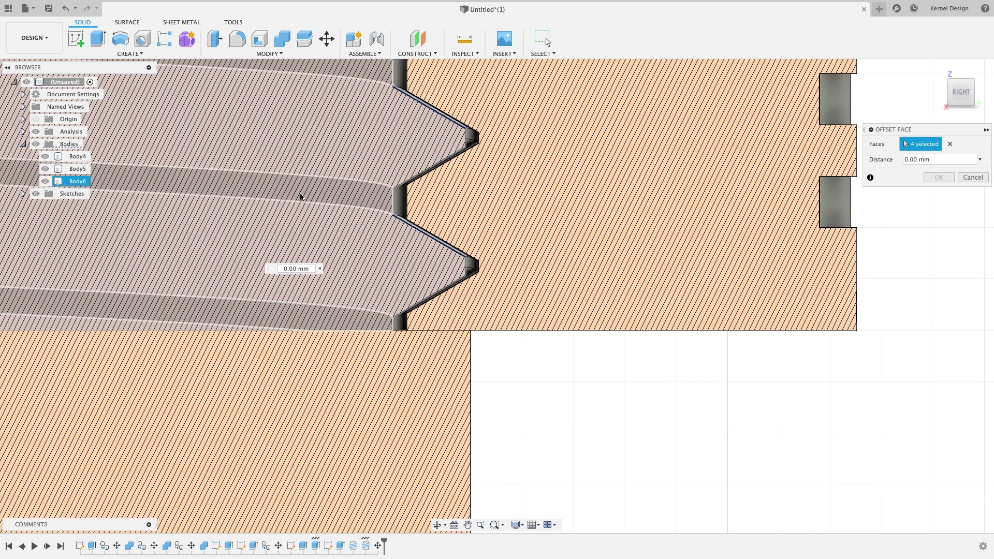
pyautogui.scroll(2, 302, 196)
pyautogui.scroll(-2, 303, 197)
pyautogui.scroll(-2, 303, 197)
pyautogui.scroll(-2, 303, 197)
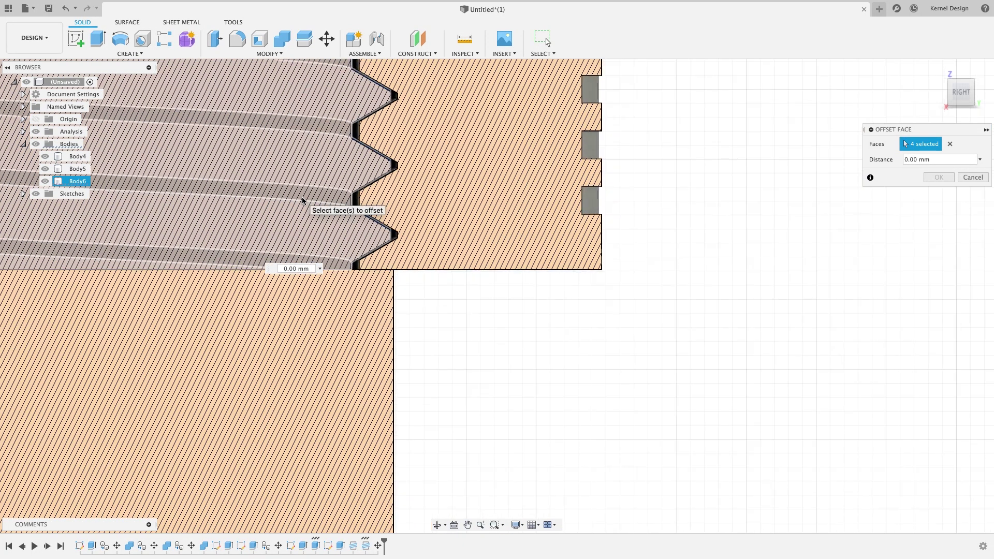
pyautogui.scroll(-2, 302, 197)
pyautogui.scroll(-1, 302, 196)
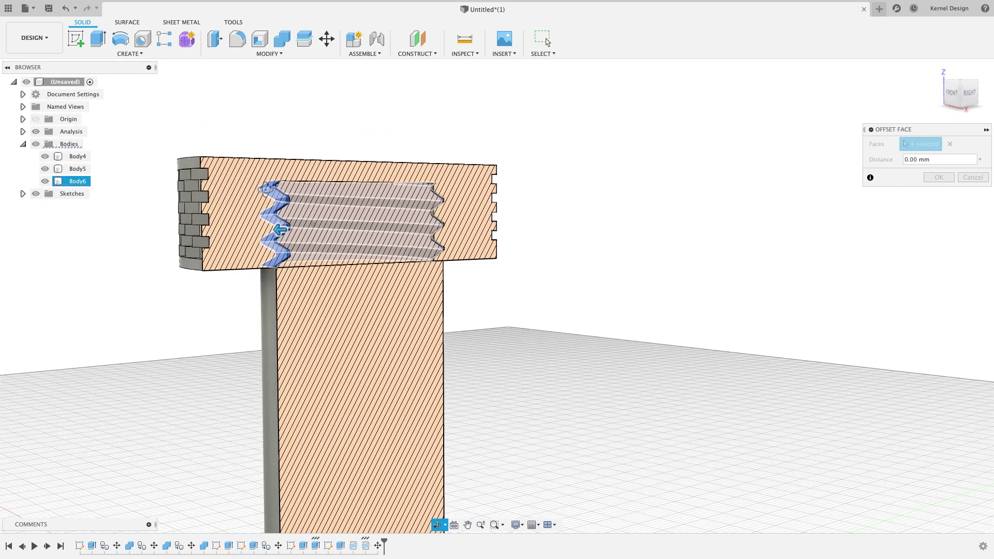
pyautogui.moveTo(961, 93)
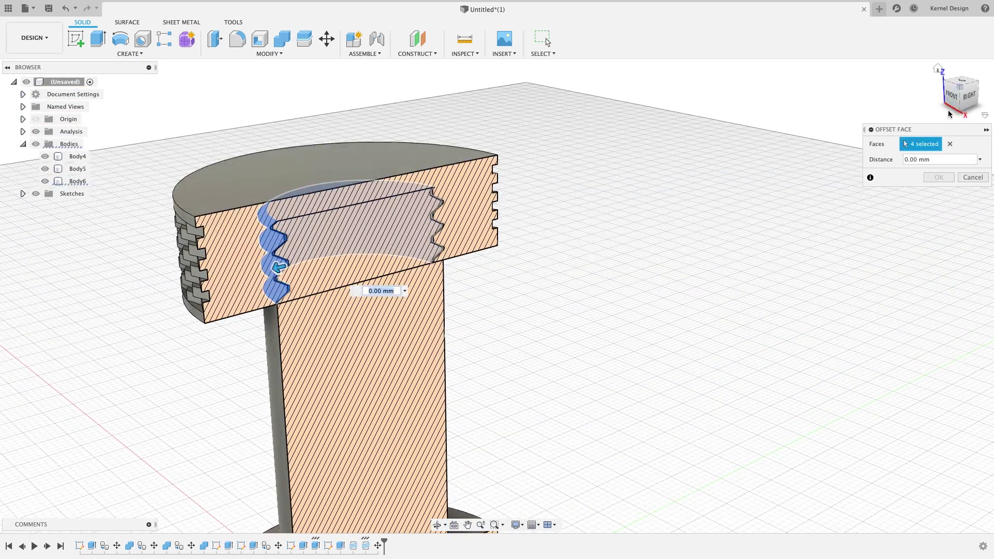
pyautogui.click(970, 98)
pyautogui.moveTo(597, 340); pyautogui.dragTo(461, 223, button='middle')
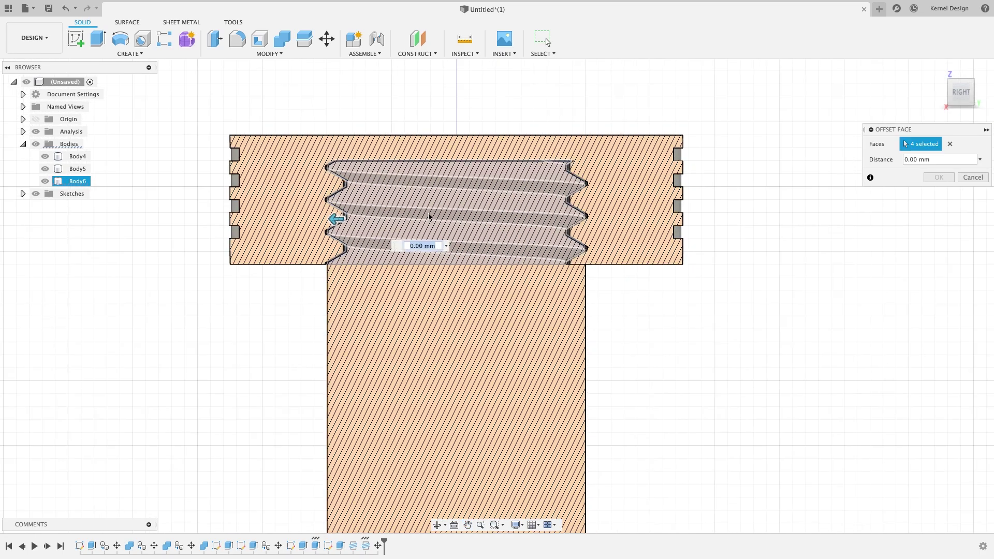
pyautogui.scroll(3, 414, 207)
pyautogui.scroll(2, 366, 189)
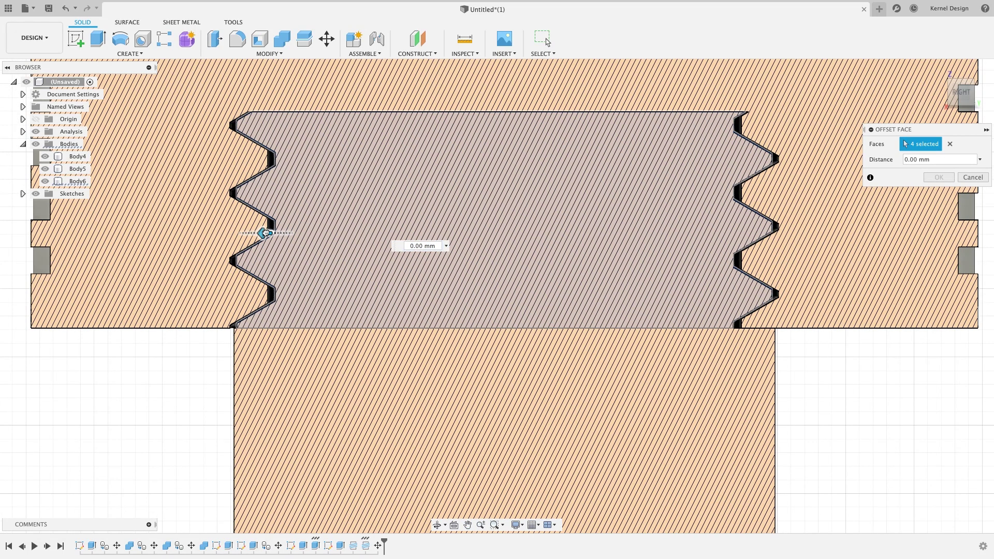
# Step: Offset the four thread faces by -0.2 mm and confirm
pyautogui.moveTo(269, 233); pyautogui.dragTo(290, 233)
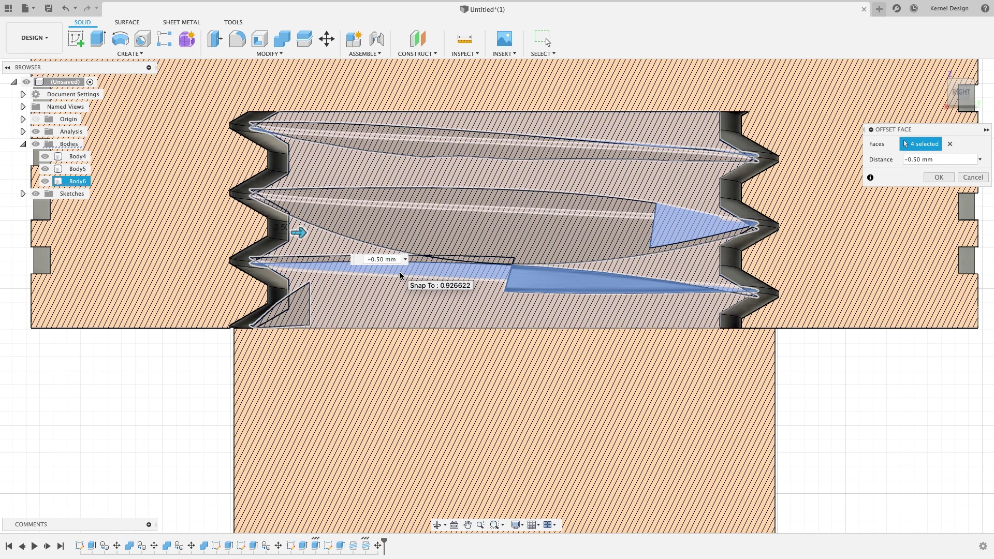
pyautogui.press('BackSpace')
pyautogui.write('25')
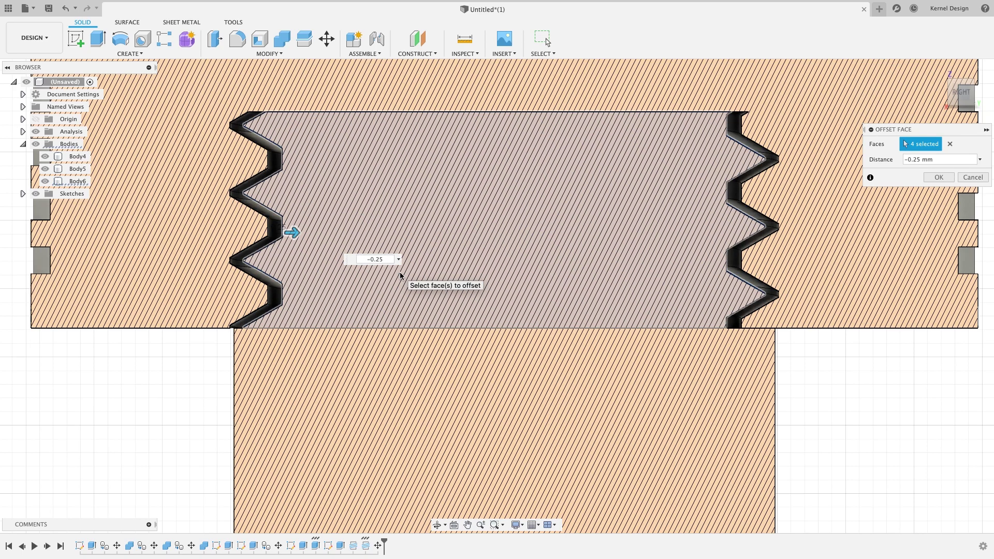
pyautogui.press('BackSpace')
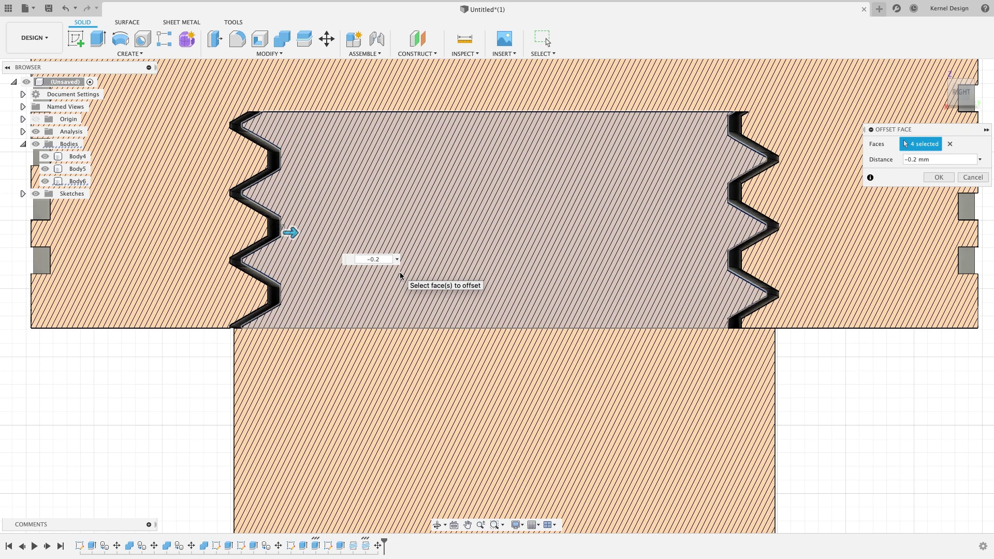
pyautogui.click(942, 178)
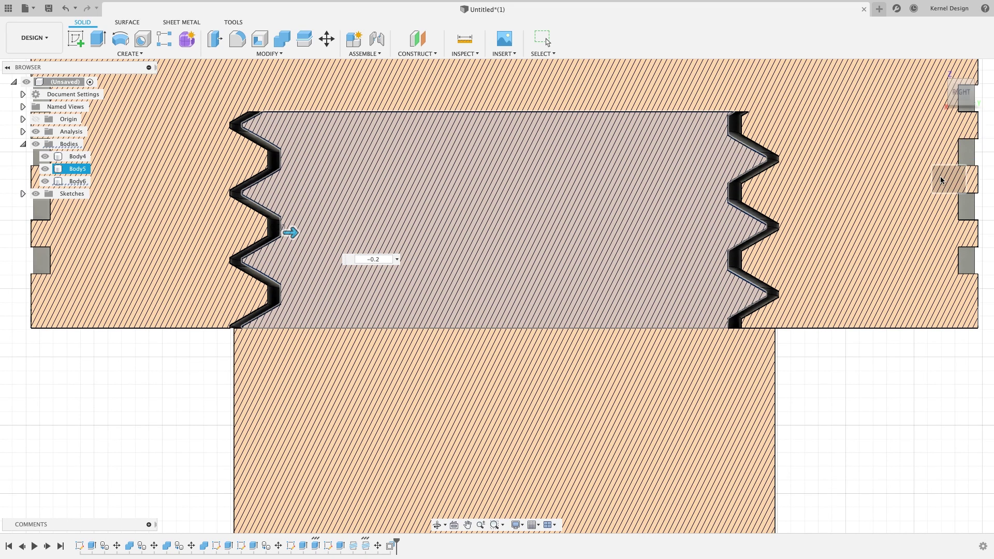
pyautogui.keyDown('shift'); pyautogui.moveTo(516, 247); pyautogui.dragTo(537, 267, button='middle'); pyautogui.keyUp('shift')
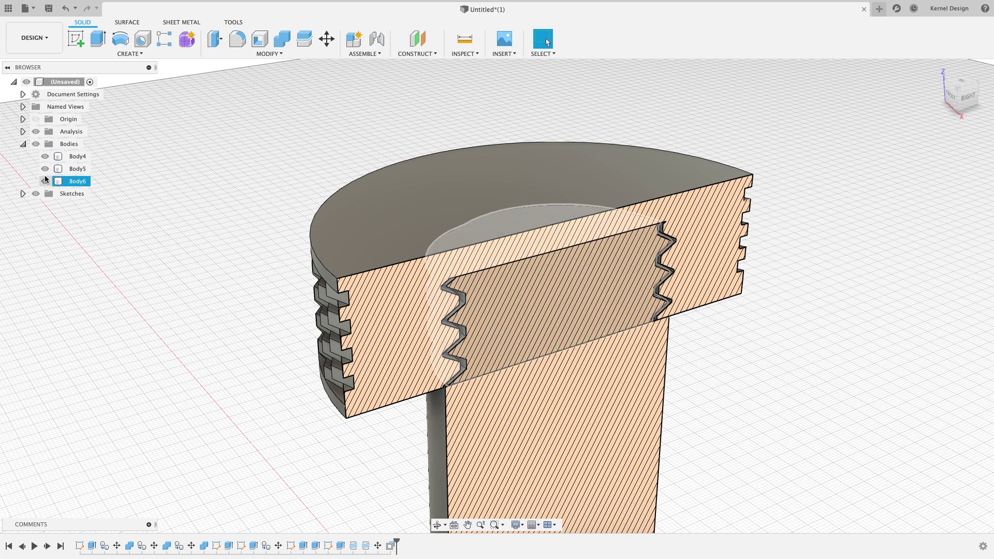
pyautogui.click(35, 132)
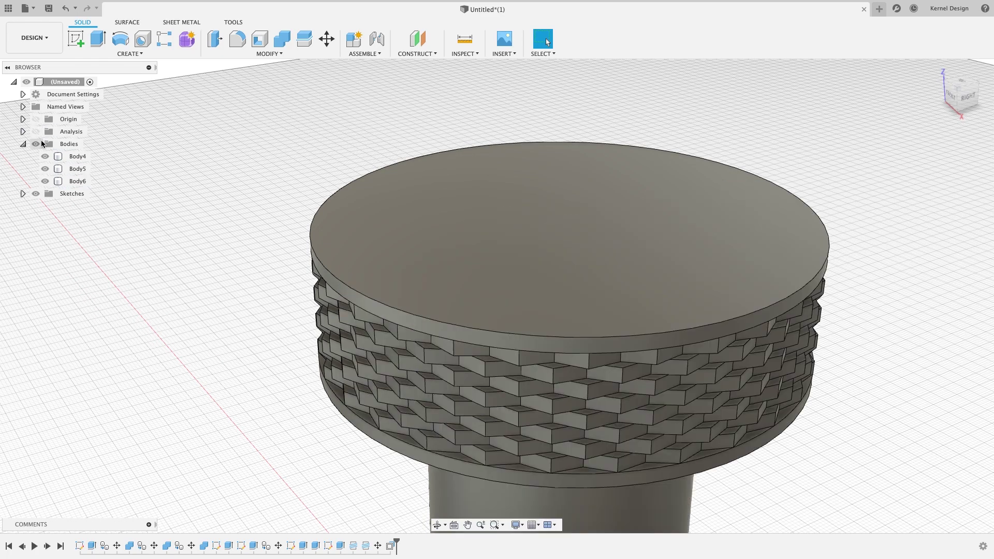
pyautogui.click(77, 168)
pyautogui.rightClick(89, 172)
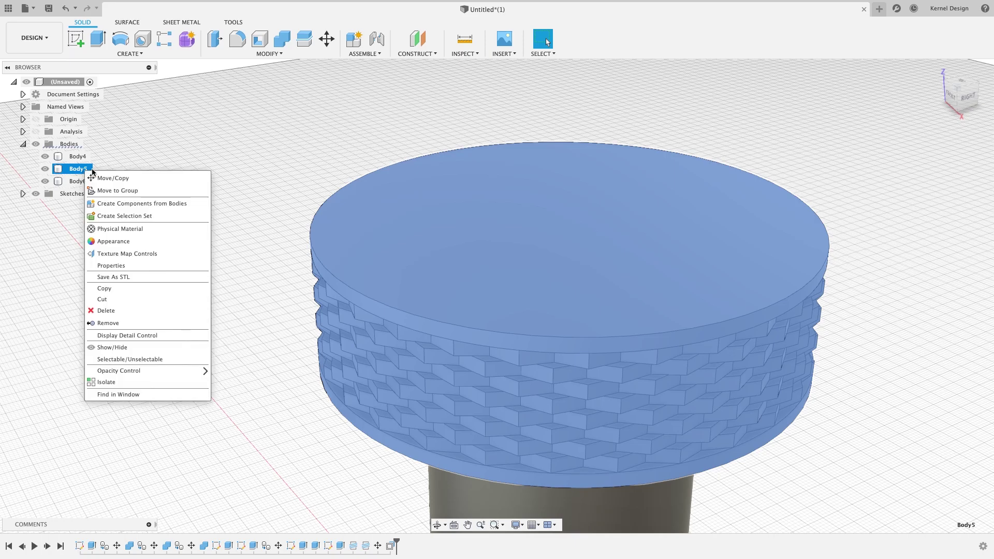
pyautogui.moveTo(119, 371)
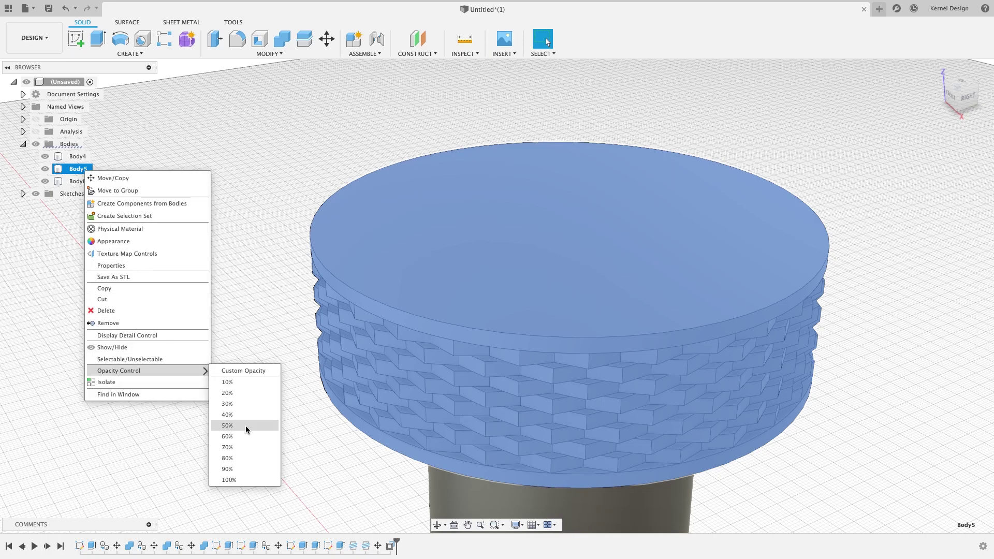
pyautogui.click(246, 426)
pyautogui.moveTo(588, 360)
pyautogui.keyDown('shift'); pyautogui.mouseDown(button='middle')
pyautogui.moveTo(688, 384)
pyautogui.moveTo(689, 425)
pyautogui.mouseUp(button='middle'); pyautogui.keyUp('shift')
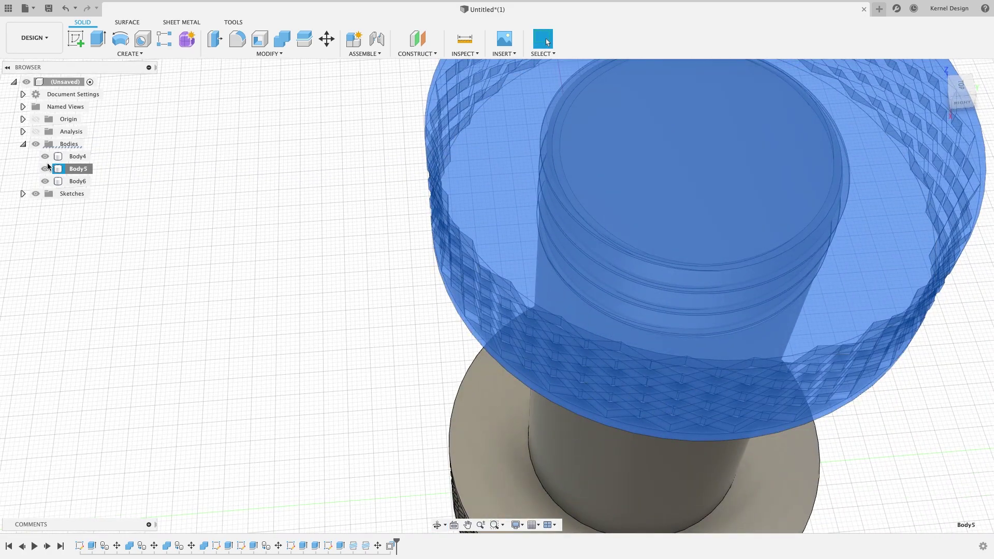
pyautogui.rightClick(88, 171)
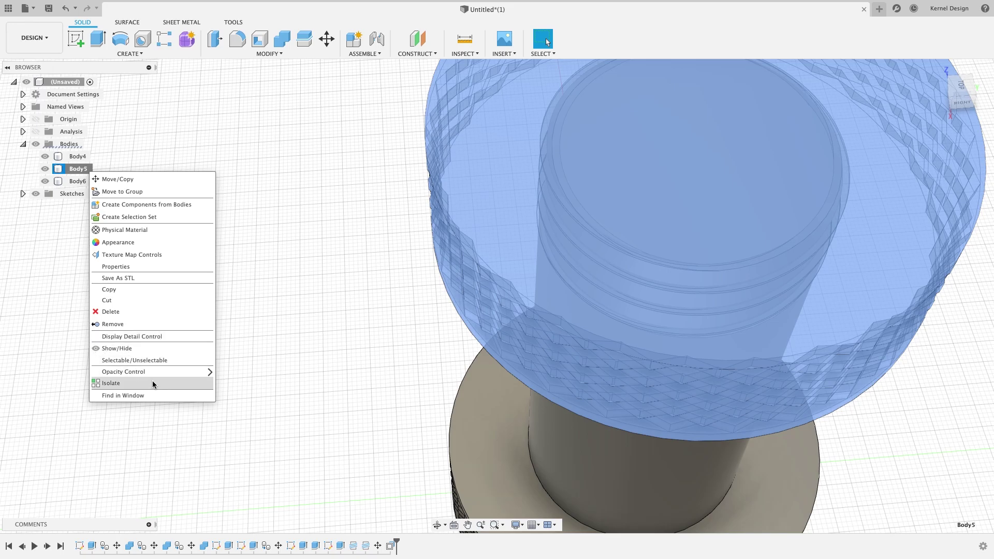
pyautogui.click(250, 479)
pyautogui.keyDown('shift'); pyautogui.moveTo(371, 419); pyautogui.dragTo(160, 186, button='middle'); pyautogui.keyUp('shift')
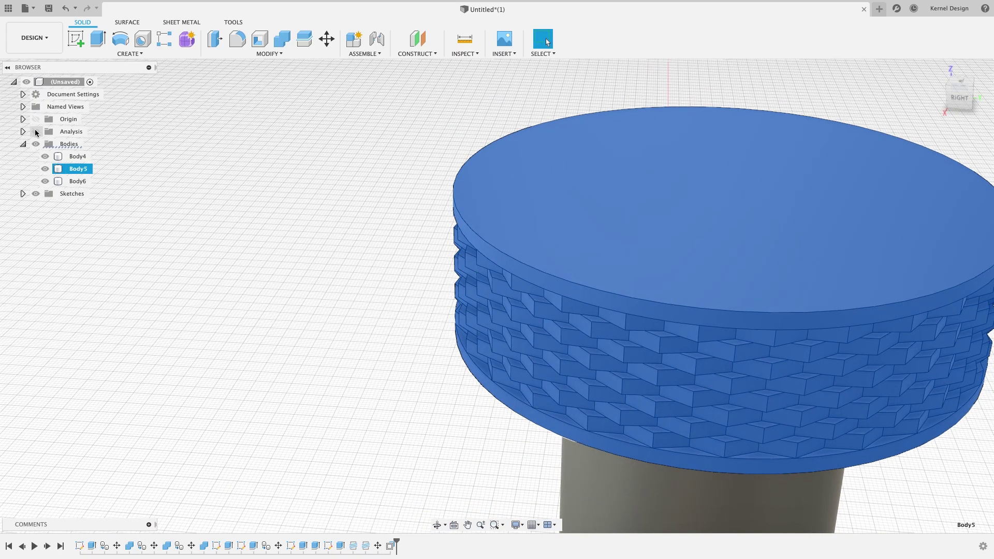
pyautogui.click(35, 132)
pyautogui.scroll(-3, 345, 310)
pyautogui.scroll(-2, 390, 331)
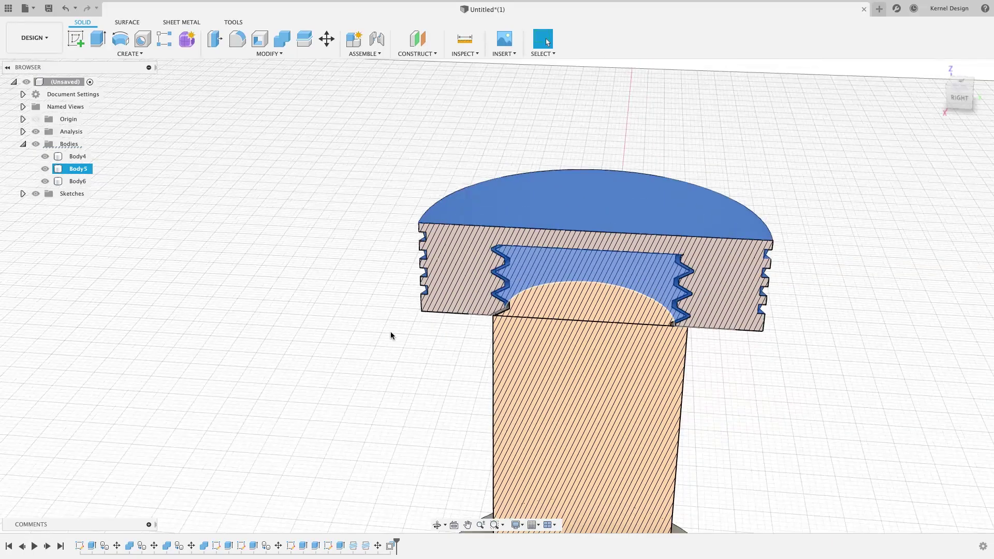
# Step: Frame the model and select Body5, Body4 and Body6 to identify each part
pyautogui.moveTo(391, 332)
pyautogui.keyDown('shift'); pyautogui.mouseDown(button='middle')
pyautogui.moveTo(648, 411)
pyautogui.moveTo(697, 450)
pyautogui.moveTo(680, 429)
pyautogui.mouseUp(button='middle'); pyautogui.keyUp('shift')
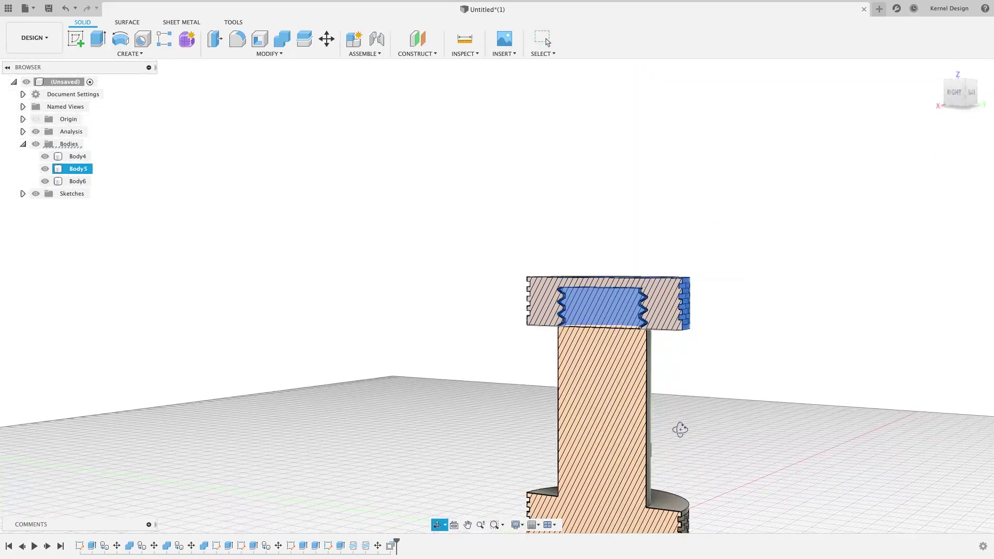
pyautogui.click(748, 377)
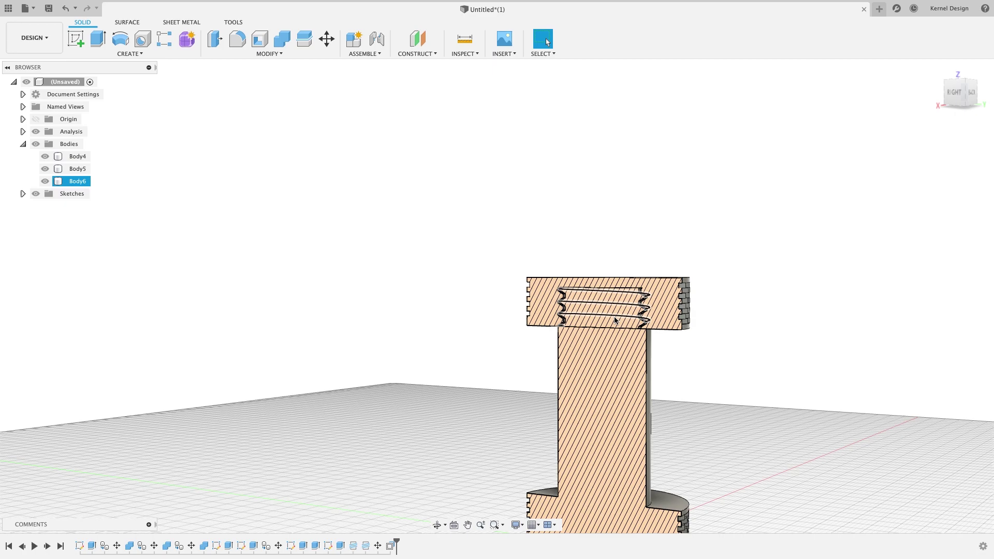
pyautogui.moveTo(605, 390)
pyautogui.mouseDown(button='middle')
pyautogui.moveTo(552, 332)
pyautogui.moveTo(509, 313)
pyautogui.mouseUp(button='middle')
pyautogui.press('Escape')
pyautogui.scroll(-1, 509, 313)
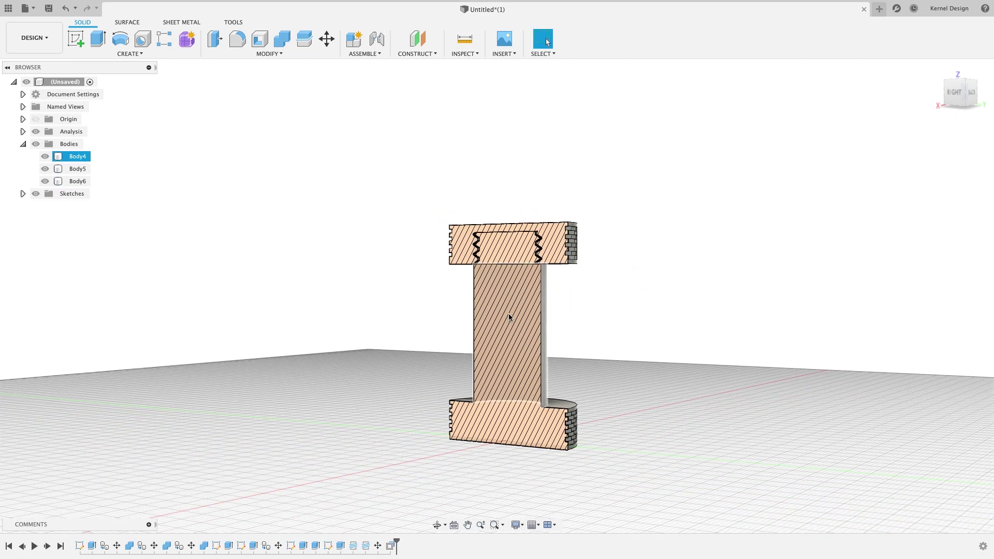
pyautogui.scroll(2, 509, 313)
pyautogui.scroll(2, 509, 312)
pyautogui.click(585, 150)
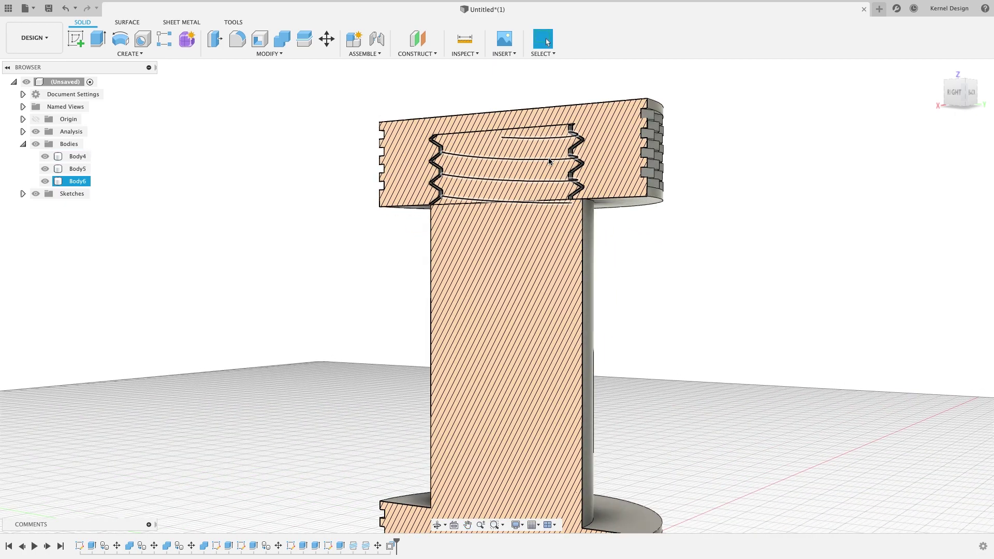
pyautogui.click(465, 253)
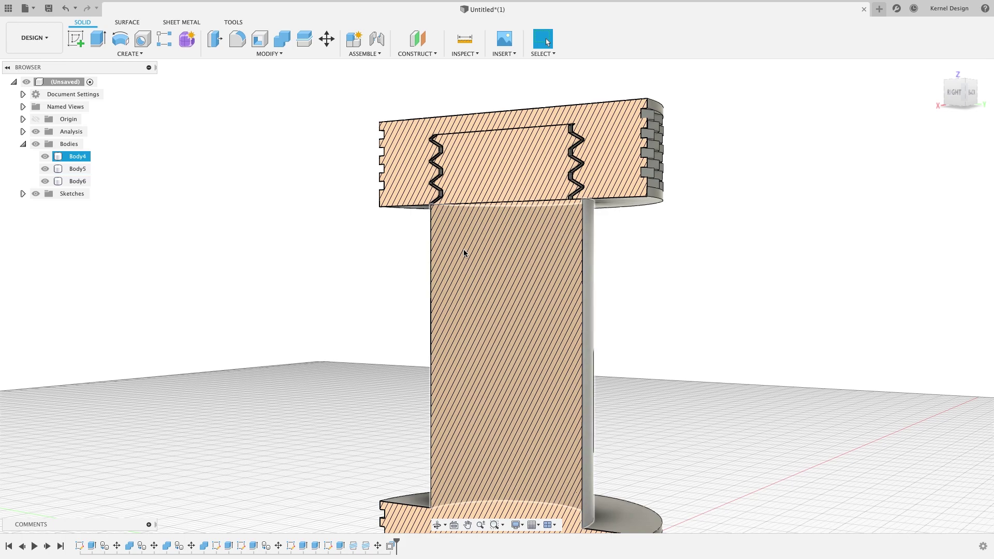
pyautogui.click(486, 181)
# Step: Hide the outer knob Body5 and the section-cut analysis so only the solid shaft shows
pyautogui.click(62, 170)
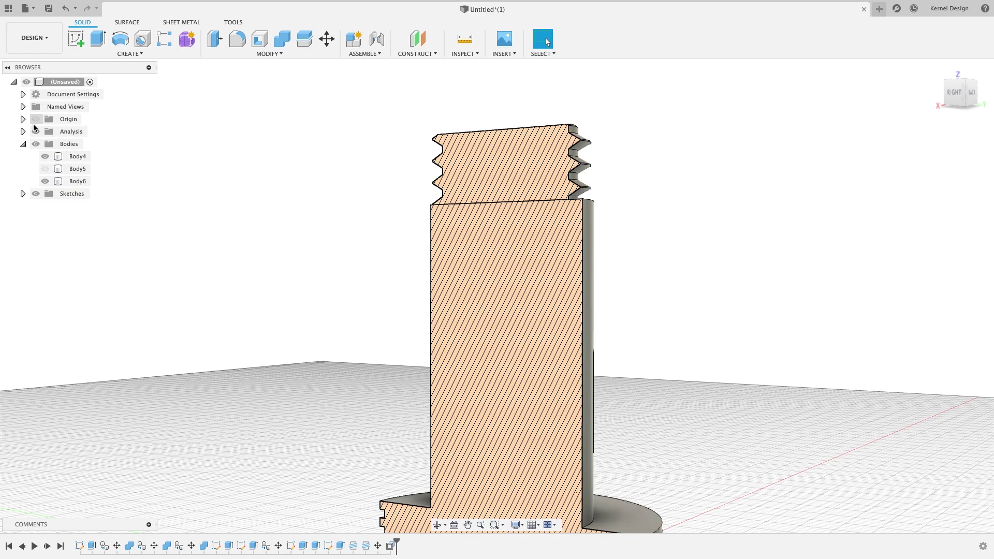
pyautogui.click(36, 132)
pyautogui.keyDown('shift'); pyautogui.moveTo(277, 184); pyautogui.dragTo(281, 206, button='middle'); pyautogui.keyUp('shift')
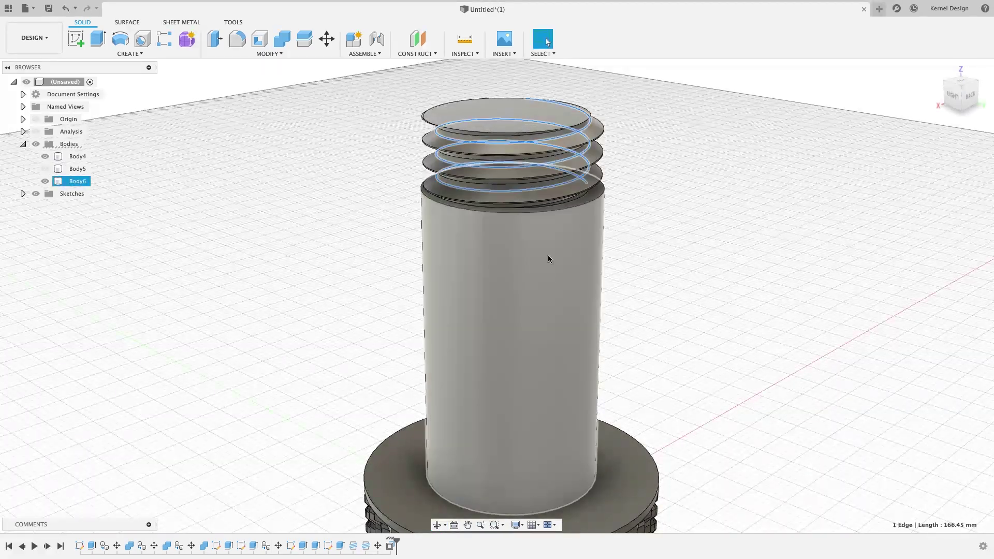
# Step: Combine thread Body6 into shaft Body4 with a Join operation
pyautogui.click(545, 310)
pyautogui.click(76, 156)
pyautogui.keyDown('shift'); pyautogui.click(78, 181); pyautogui.keyUp('shift')
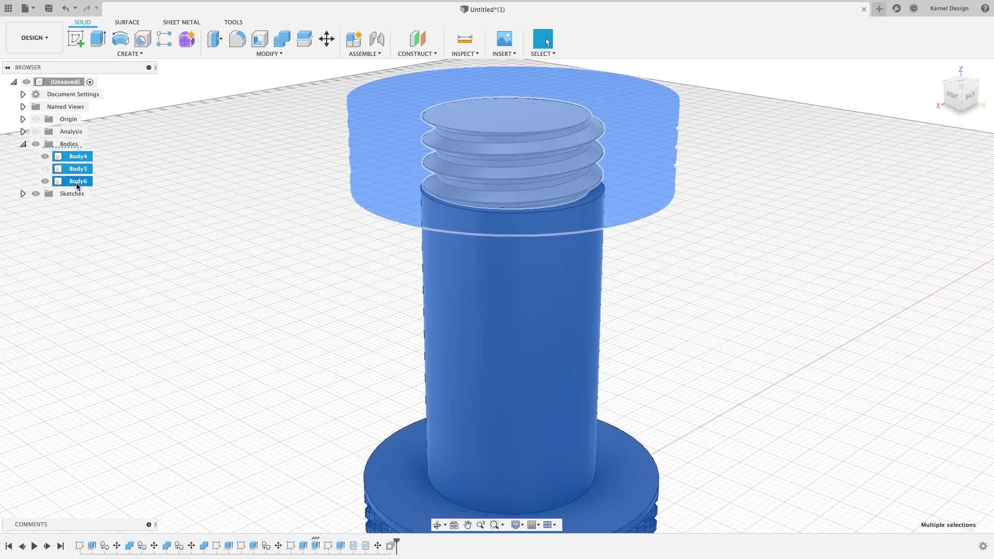
pyautogui.click(171, 196)
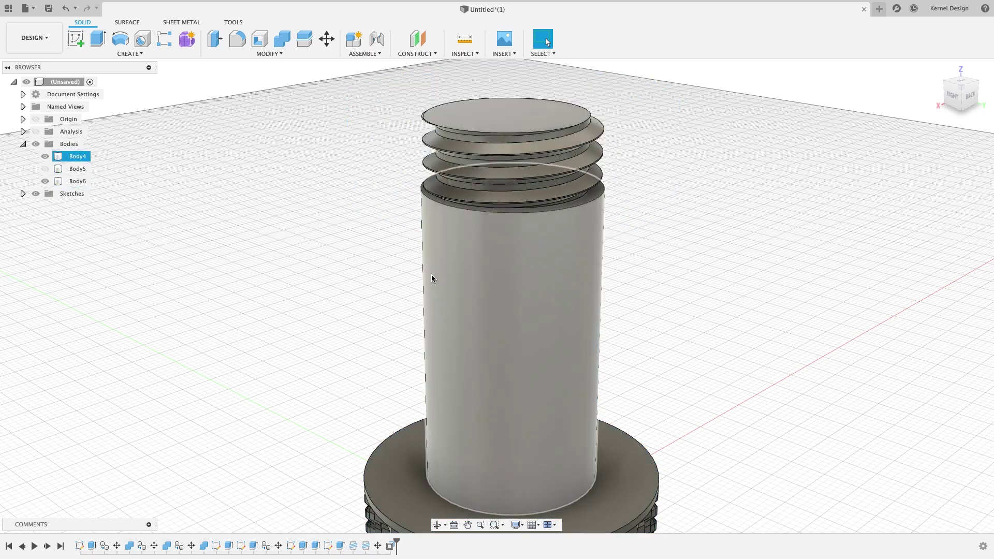
pyautogui.click(434, 280)
pyautogui.click(73, 157)
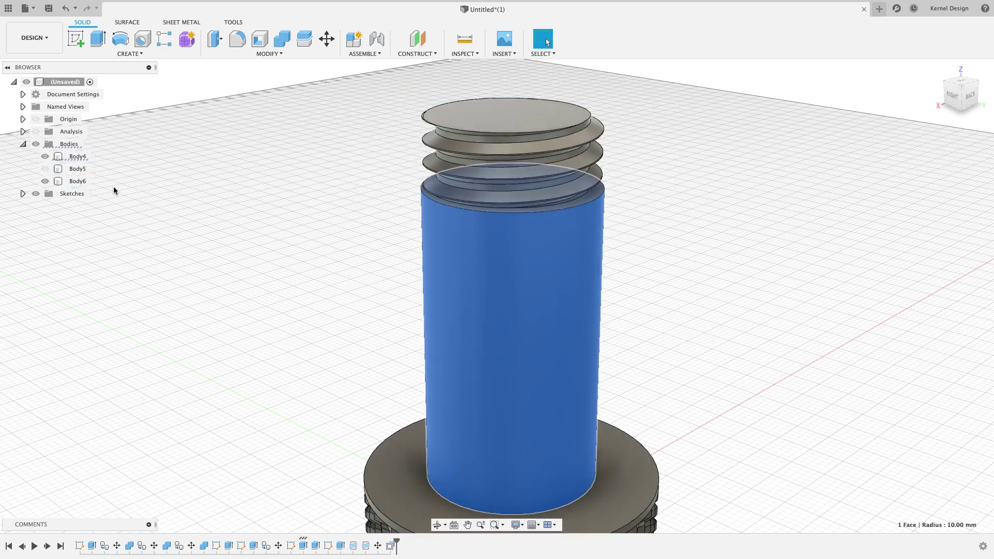
pyautogui.click(282, 39)
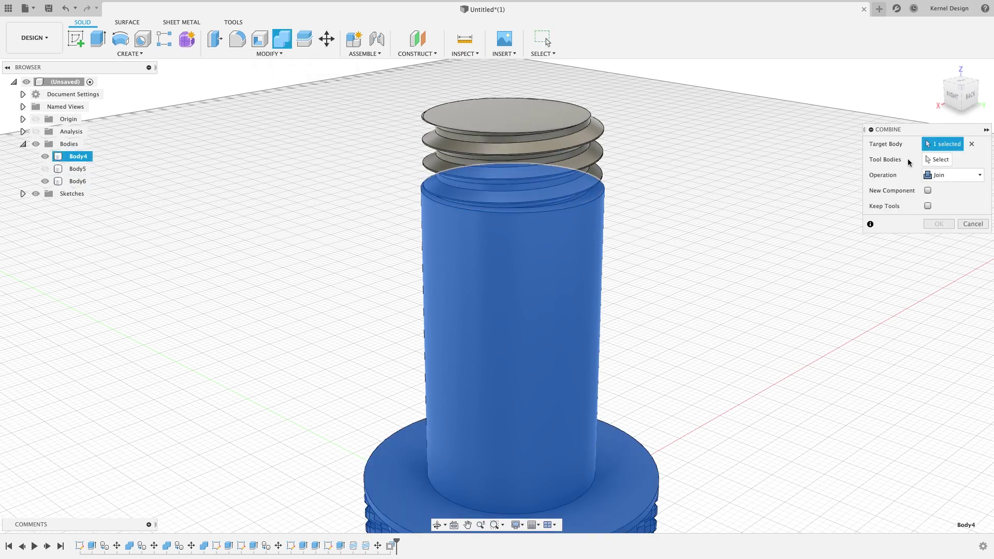
pyautogui.click(939, 159)
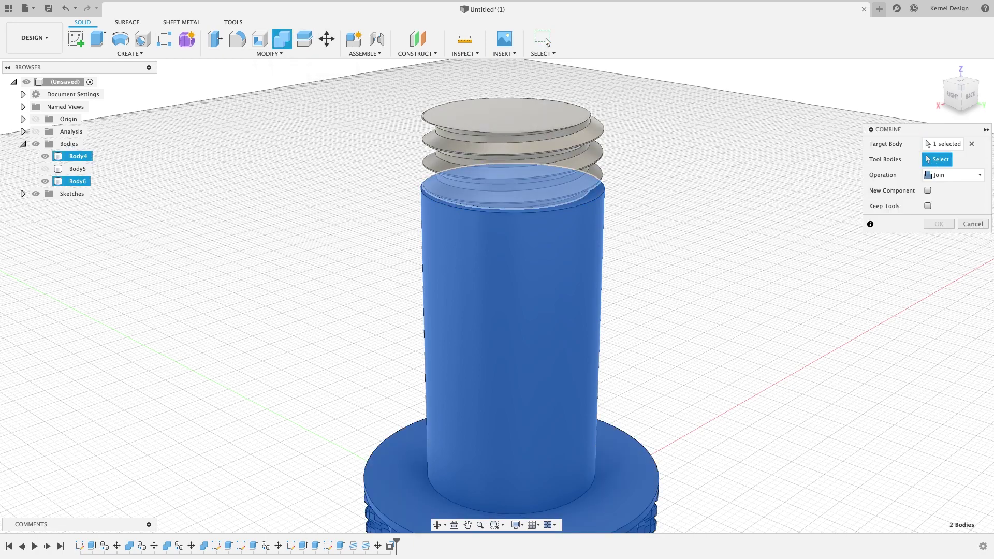
pyautogui.click(582, 161)
pyautogui.click(936, 223)
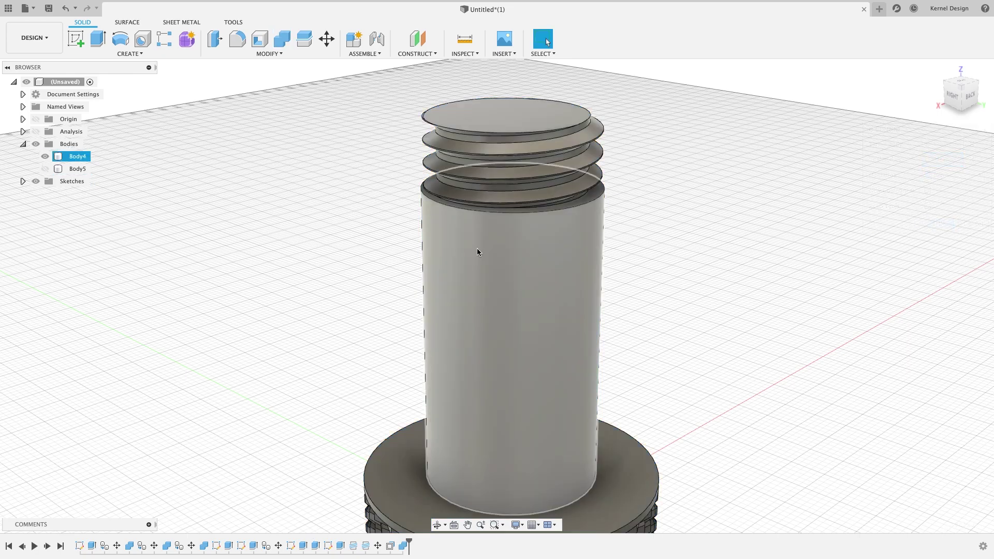
pyautogui.scroll(-4, 244, 278)
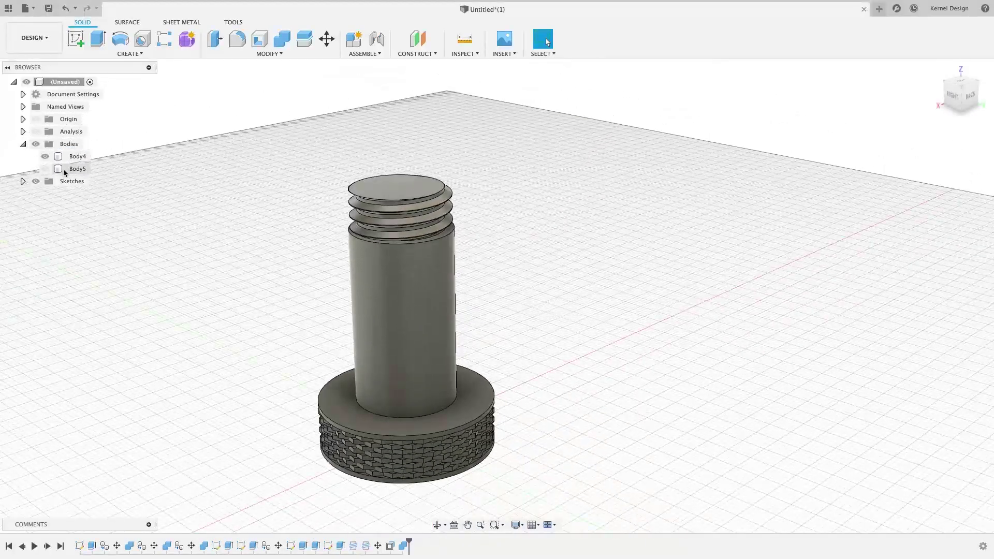
# Step: Make the knob Body5 visible again alongside the shaft Body4
pyautogui.click(45, 168)
pyautogui.click(45, 156)
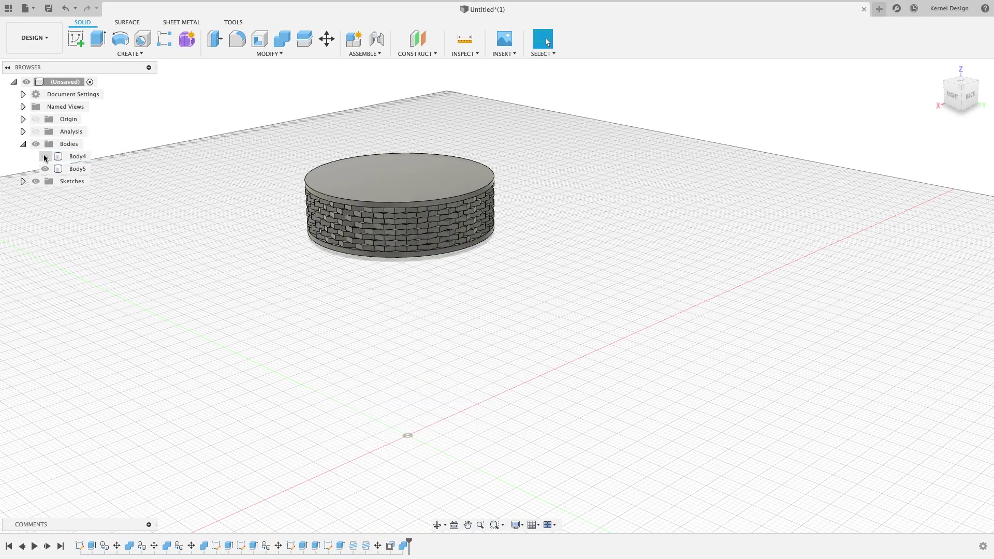
pyautogui.moveTo(422, 320)
pyautogui.keyDown('shift'); pyautogui.mouseDown(button='middle')
pyautogui.moveTo(428, 287)
pyautogui.moveTo(433, 318)
pyautogui.moveTo(419, 308)
pyautogui.moveTo(452, 338)
pyautogui.mouseUp(button='middle'); pyautogui.keyUp('shift')
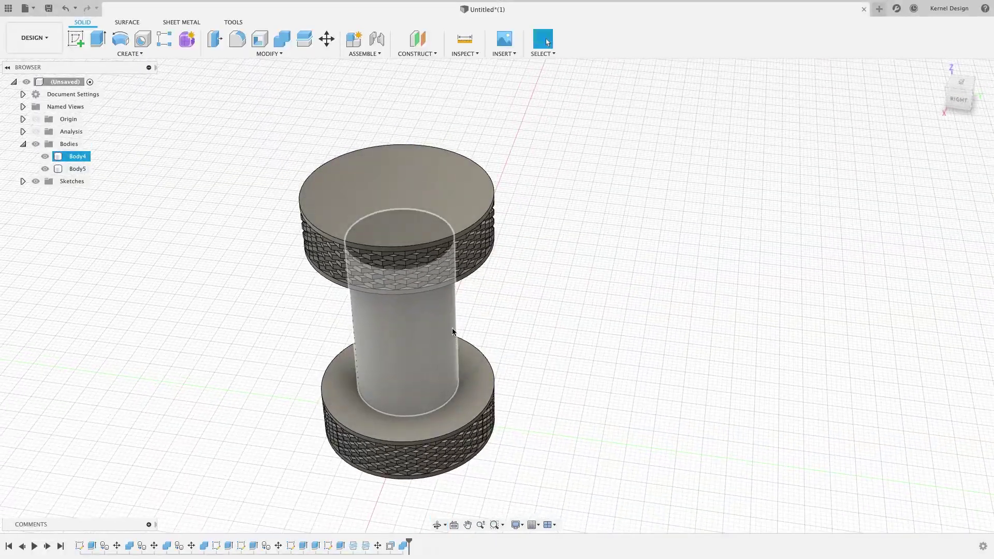
# Step: Orbit around the assembled knob, selecting the shaft and knob bodies to inspect the fit
pyautogui.click(539, 157)
pyautogui.click(417, 317)
pyautogui.click(474, 319)
pyautogui.moveTo(464, 309)
pyautogui.keyDown('shift'); pyautogui.mouseDown(button='middle')
pyautogui.moveTo(460, 263)
pyautogui.moveTo(477, 289)
pyautogui.moveTo(461, 393)
pyautogui.mouseUp(button='middle'); pyautogui.keyUp('shift')
pyautogui.click(471, 407)
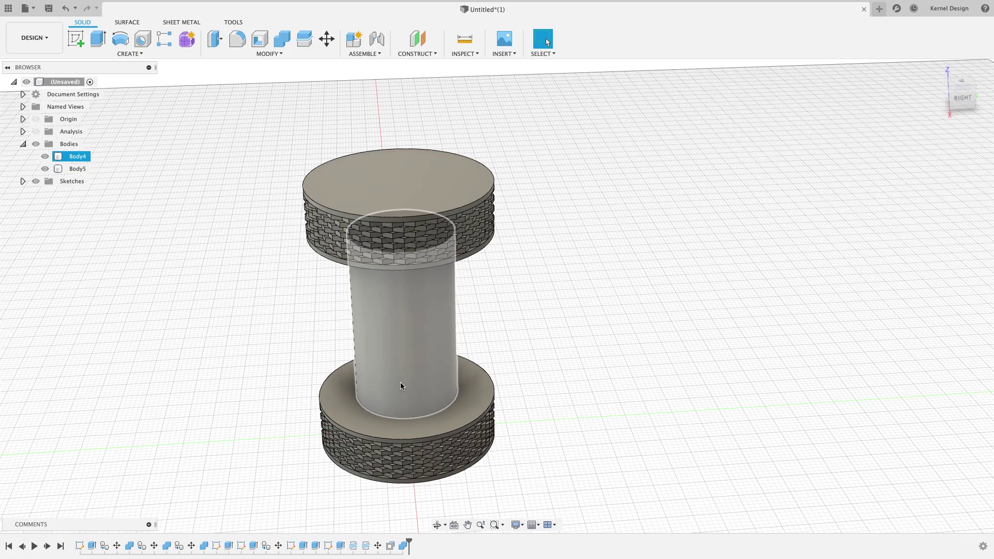
pyautogui.press('Escape')
pyautogui.moveTo(615, 333)
pyautogui.keyDown('shift'); pyautogui.mouseDown(button='middle')
pyautogui.moveTo(603, 312)
pyautogui.moveTo(576, 337)
pyautogui.mouseUp(button='middle'); pyautogui.keyUp('shift')
pyautogui.click(383, 249)
pyautogui.click(576, 303)
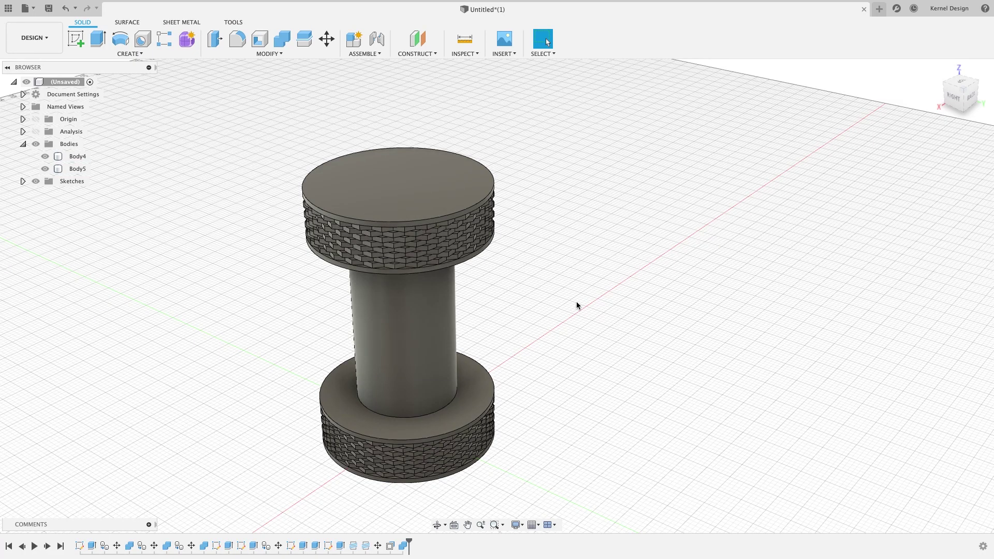